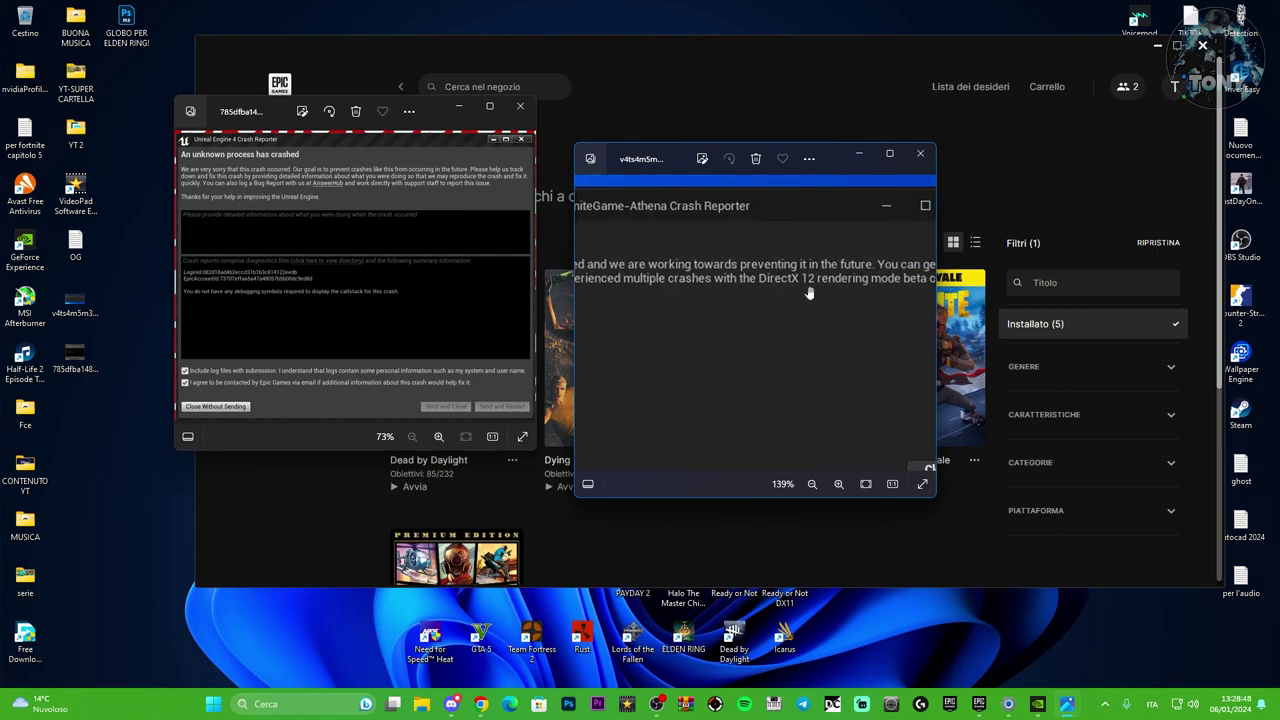
# Step: Minimize the two crash report images covering the game library
pyautogui.moveTo(810, 292); pyautogui.dragTo(734, 330)
pyautogui.click(859, 153)
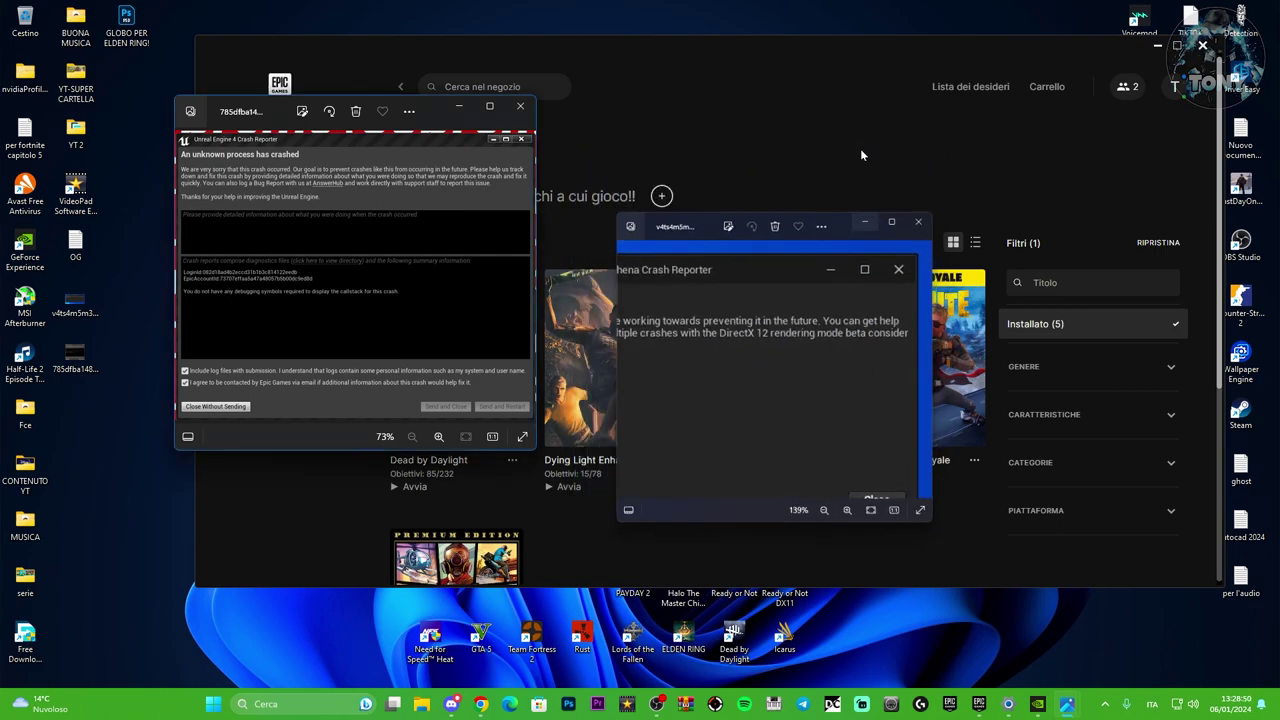
pyautogui.click(458, 106)
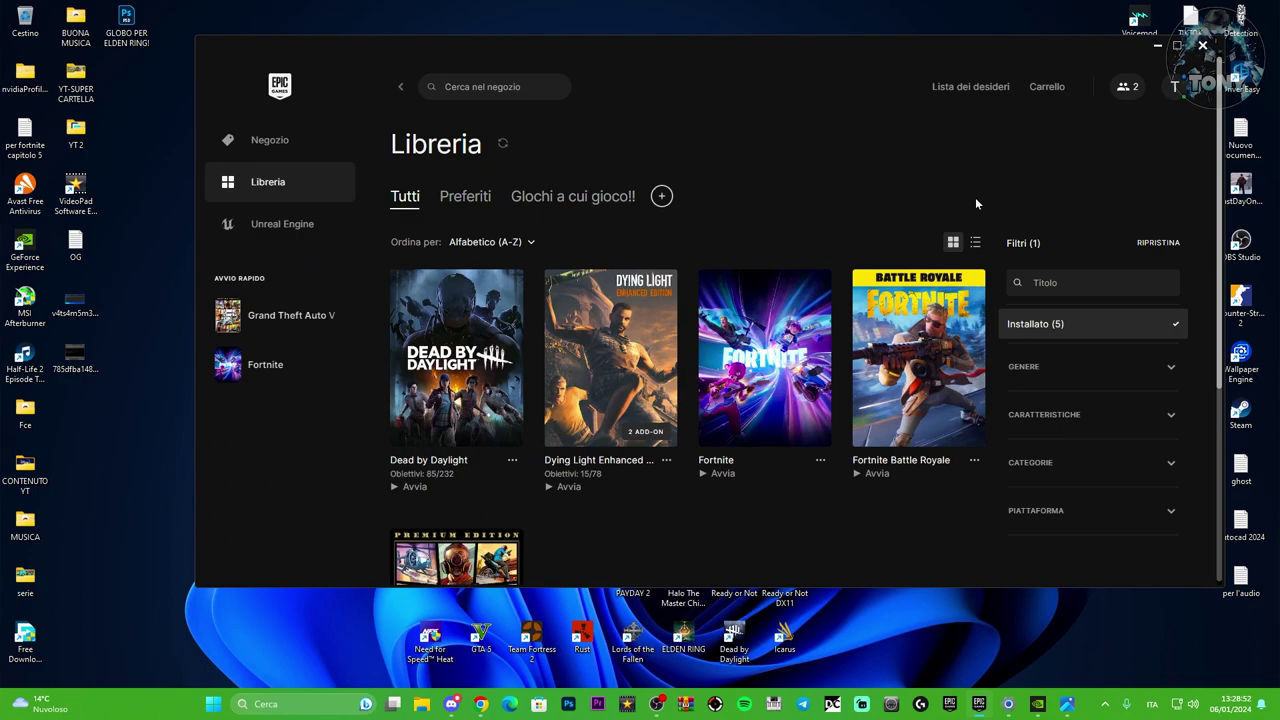
pyautogui.moveTo(741, 52); pyautogui.dragTo(718, 50)
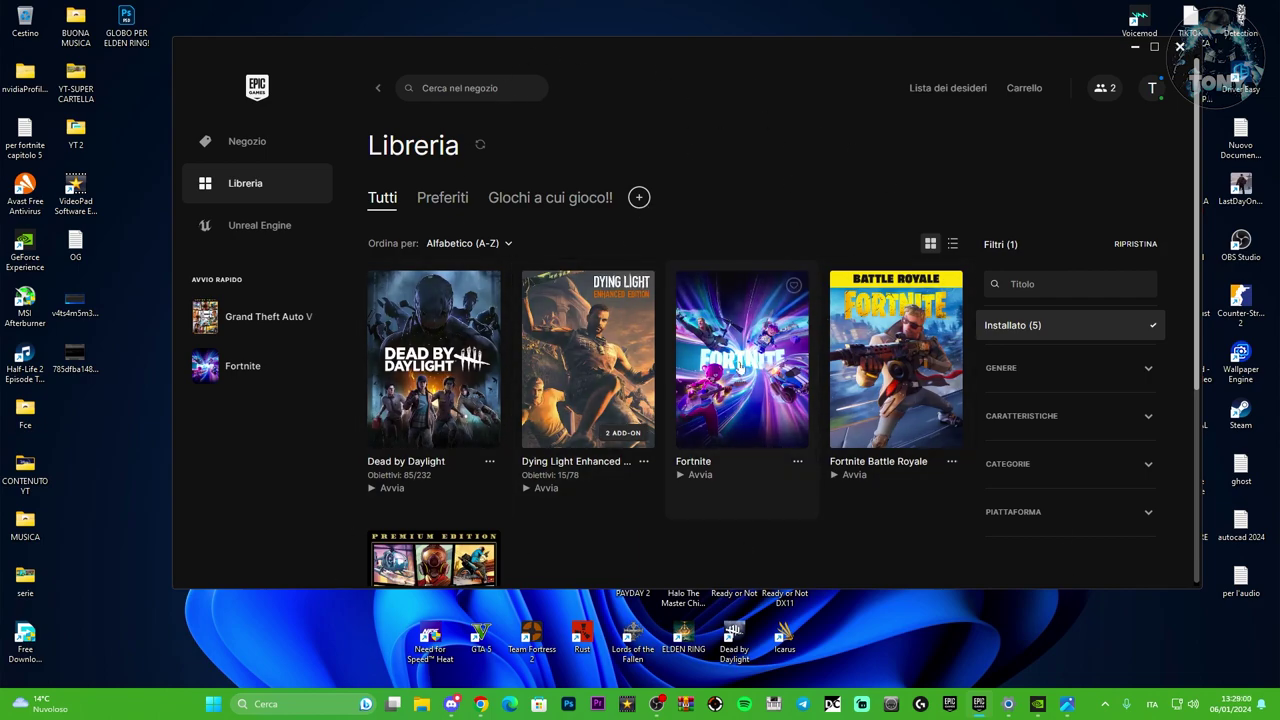
# Step: Open the %appdata% folder through the Windows Run dialog (Esegui)
pyautogui.press('super+r')
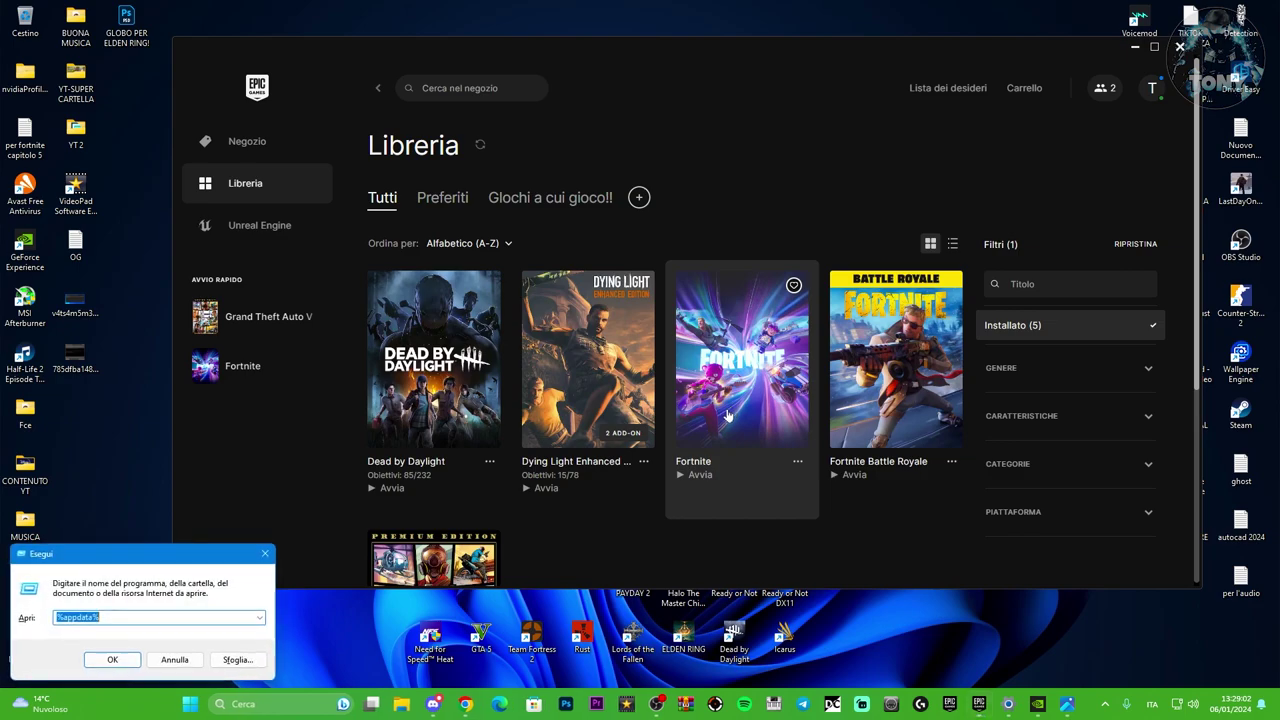
pyautogui.moveTo(140, 553); pyautogui.dragTo(735, 296)
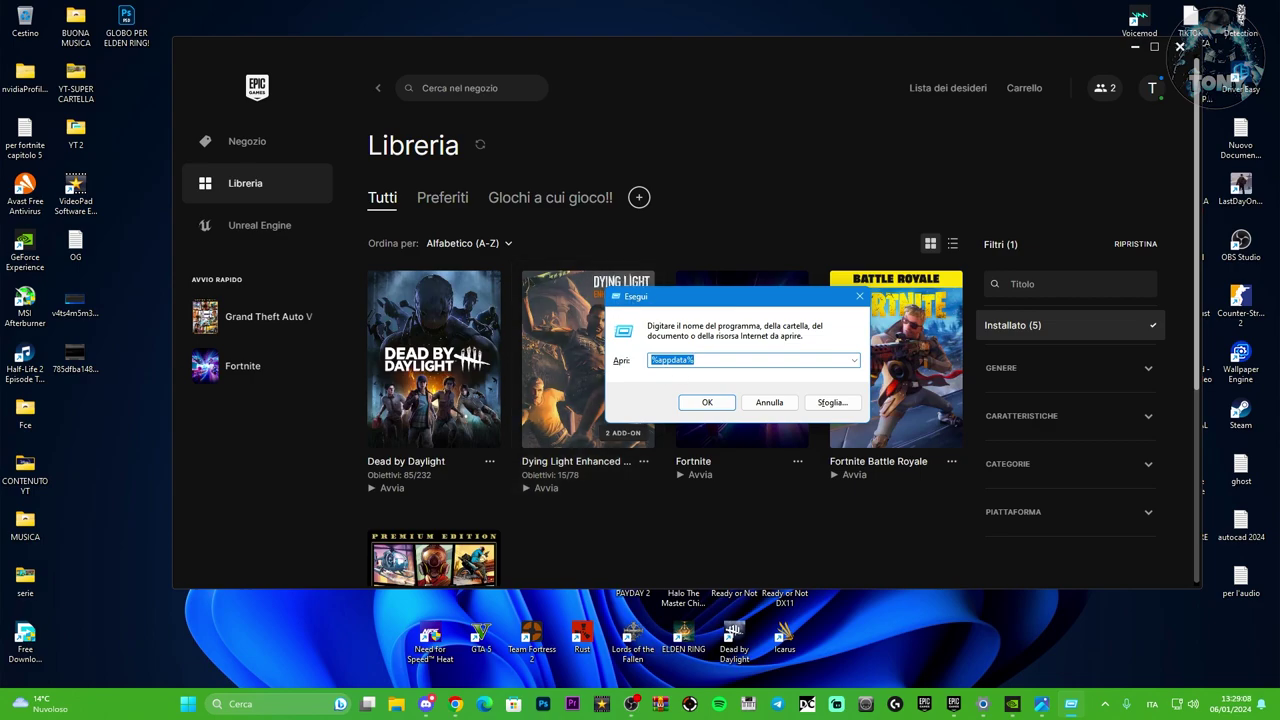
pyautogui.click(272, 704)
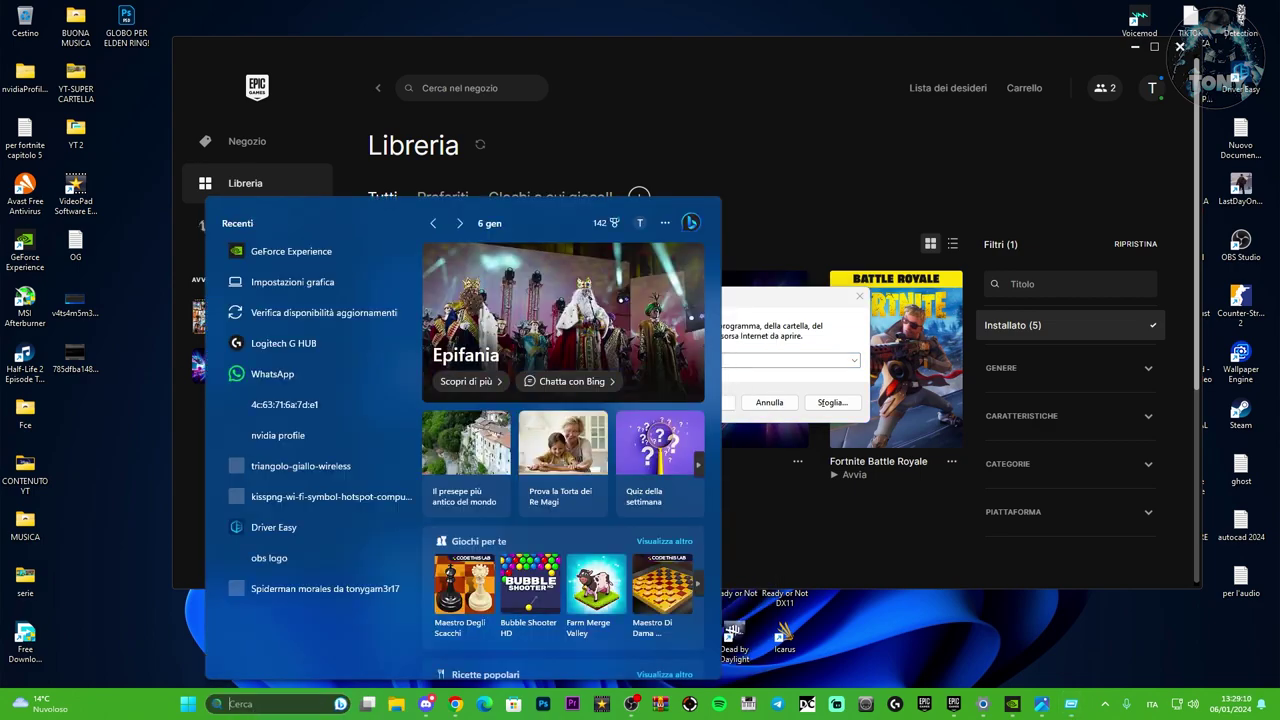
pyautogui.write('esegui')
pyautogui.press('Return')
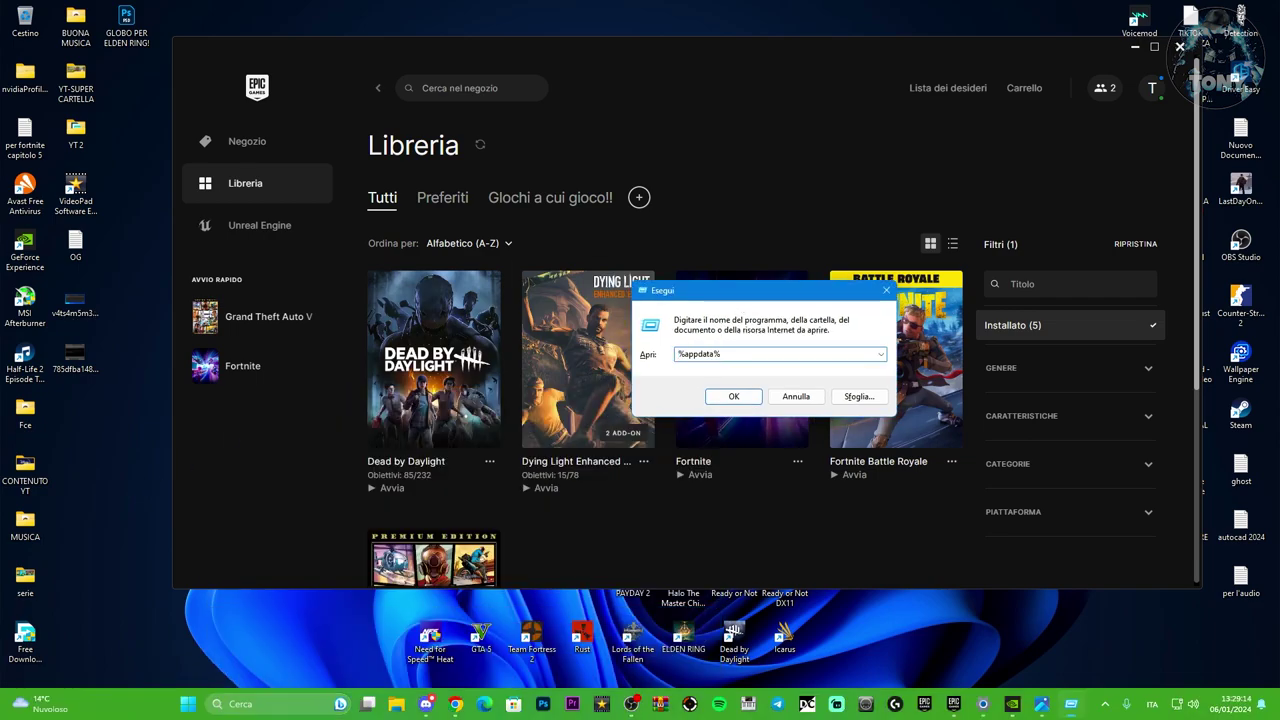
pyautogui.click(720, 392)
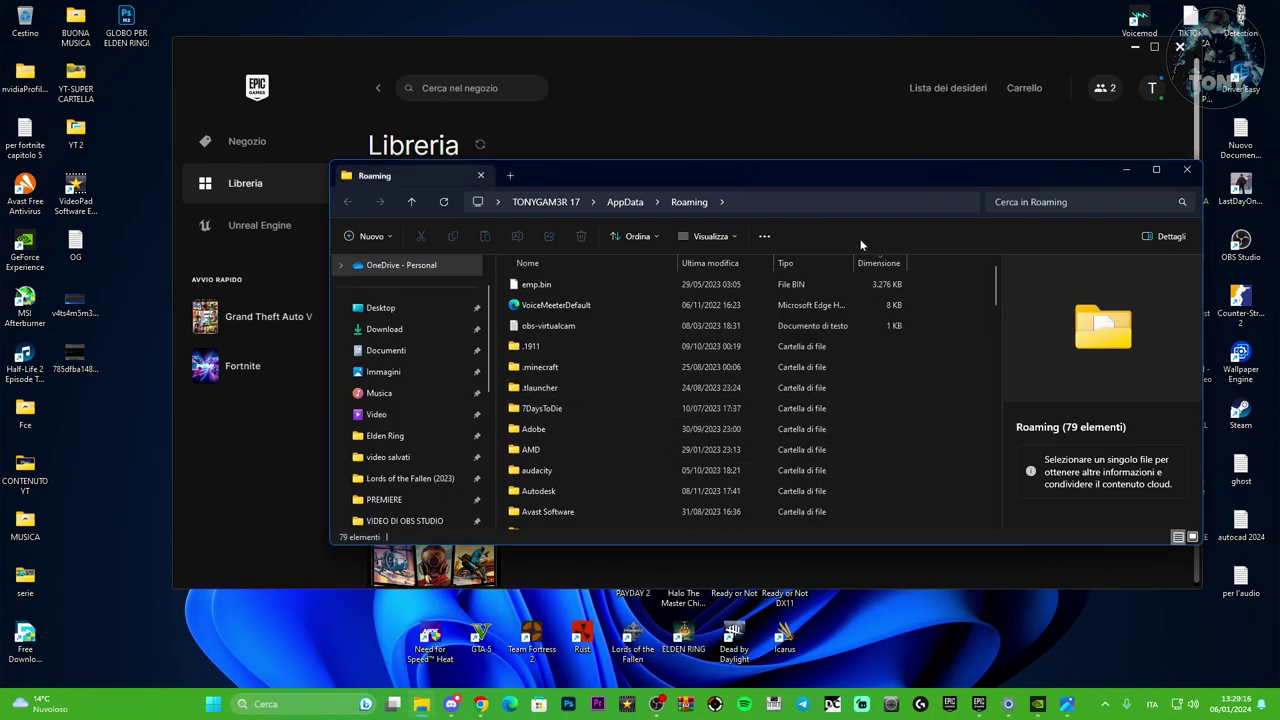
# Step: Go up to AppData, open its Local folder and maximize the window
pyautogui.moveTo(866, 177); pyautogui.dragTo(800, 144)
pyautogui.click(559, 168)
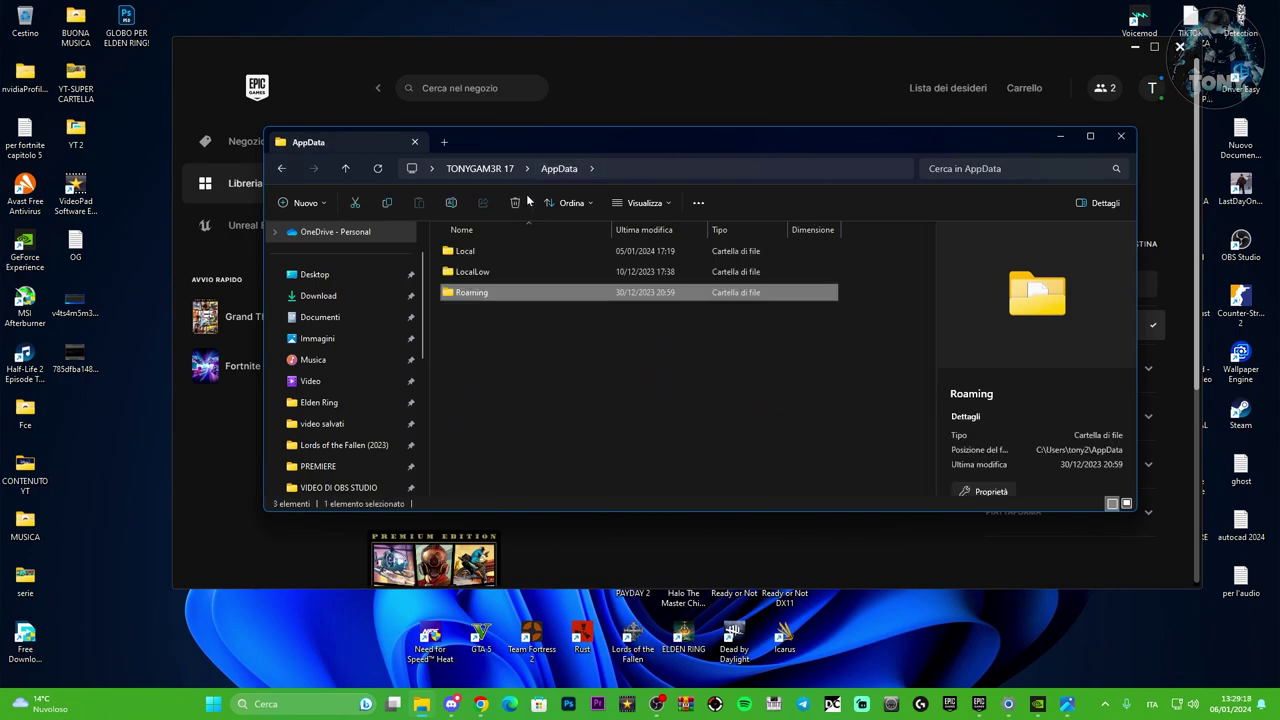
pyautogui.doubleClick(485, 256)
pyautogui.click(1092, 136)
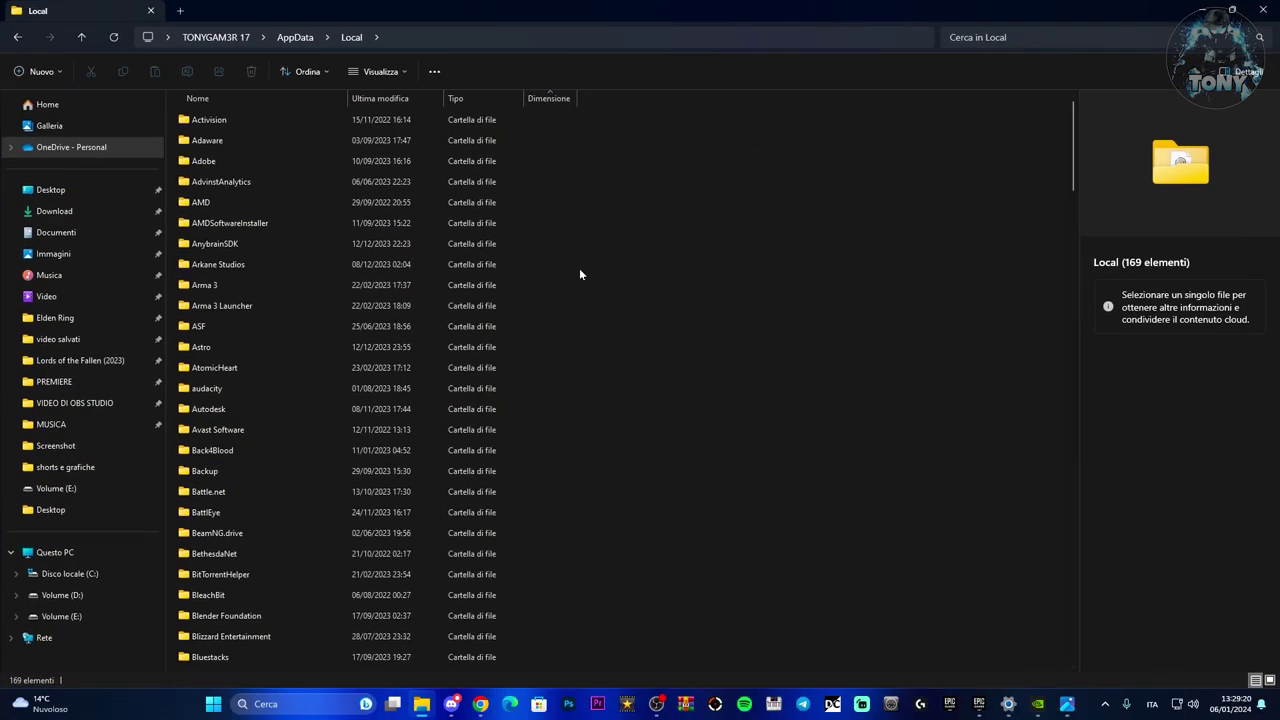
# Step: Delete the FortniteGame folder from AppData\Local
pyautogui.scroll(-12, 562, 348)
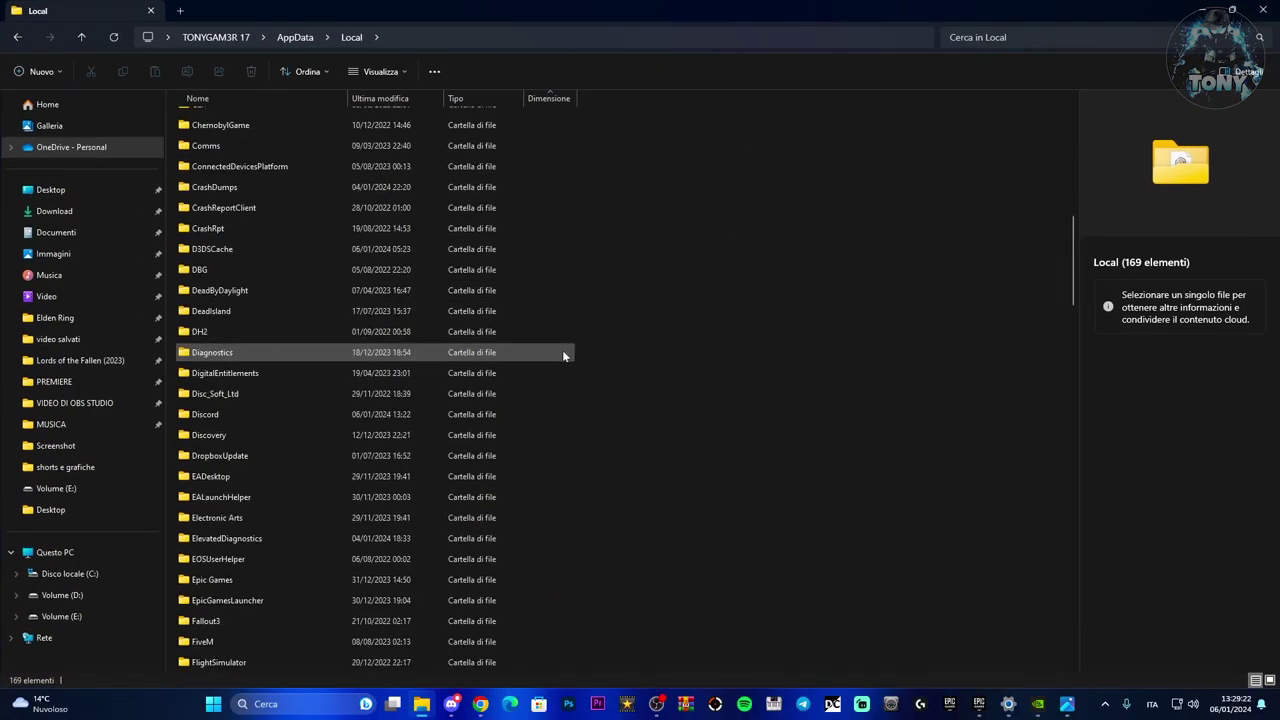
pyautogui.scroll(-2, 562, 350)
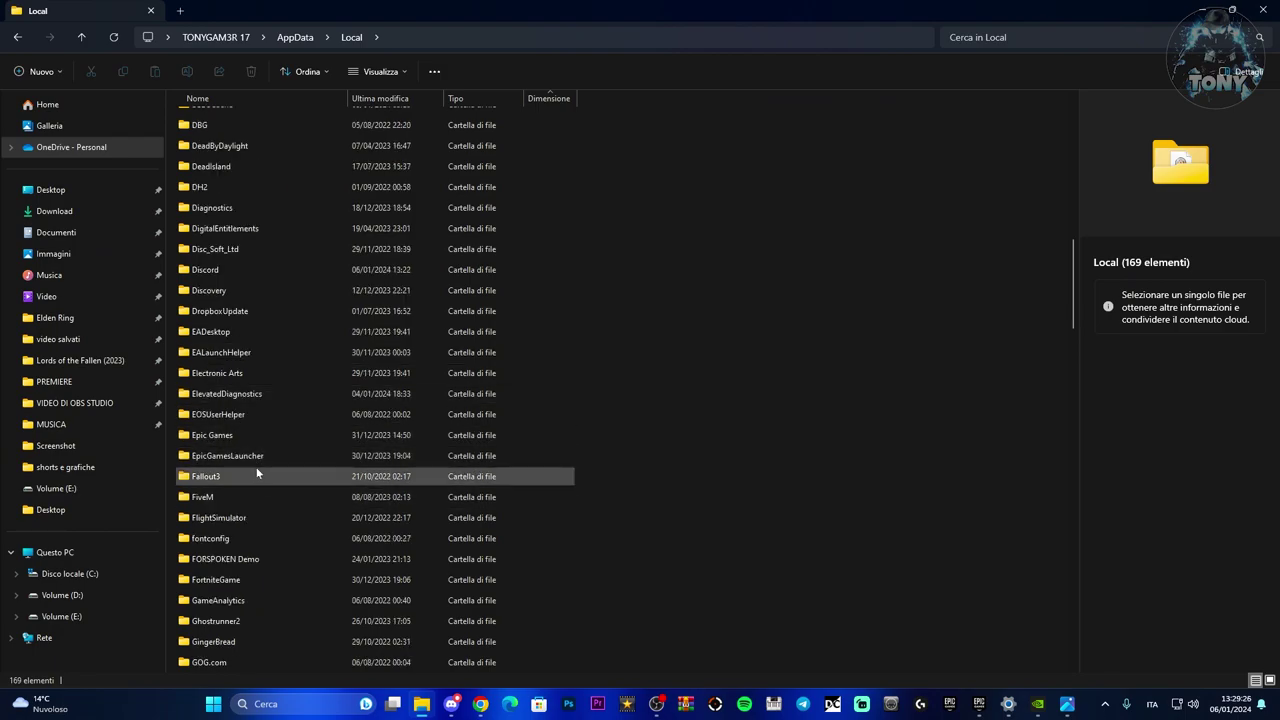
pyautogui.click(240, 580)
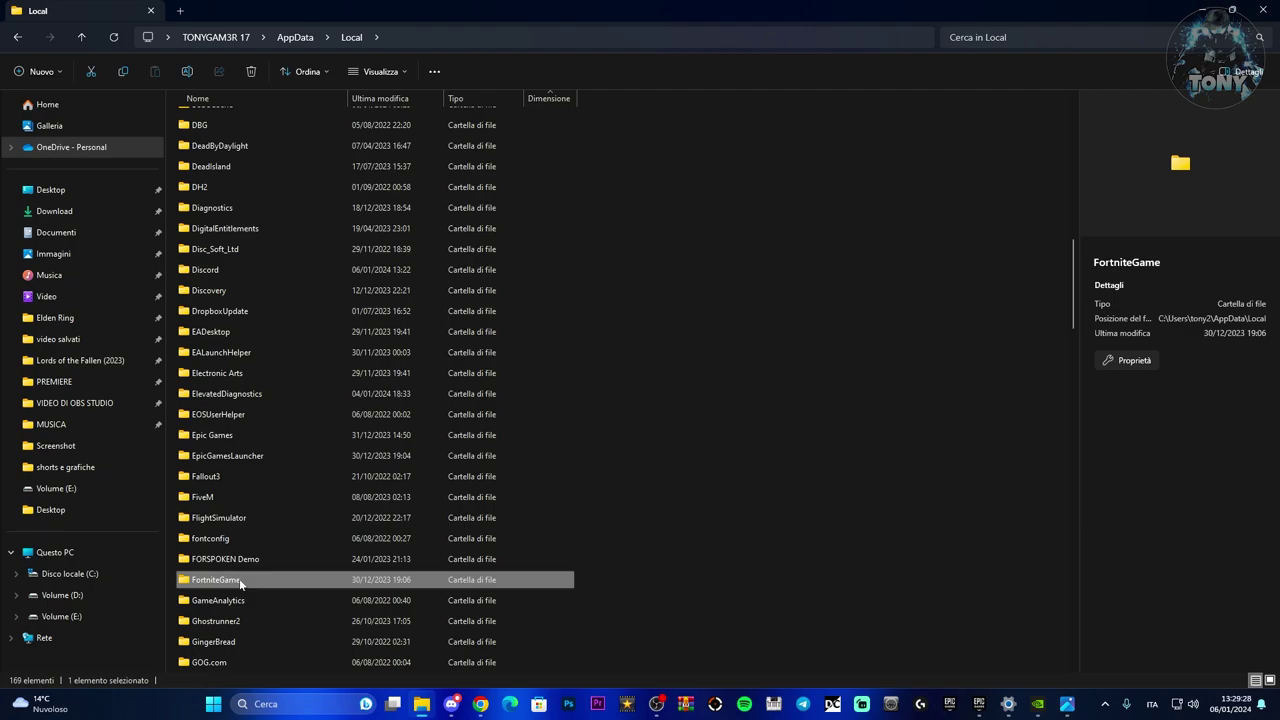
pyautogui.press('Delete')
# Step: Quit the Epic Games Launcher running in the background and delete the Epic Games folder from AppData\Local
pyautogui.click(1105, 703)
pyautogui.rightClick(1104, 637)
pyautogui.click(1123, 624)
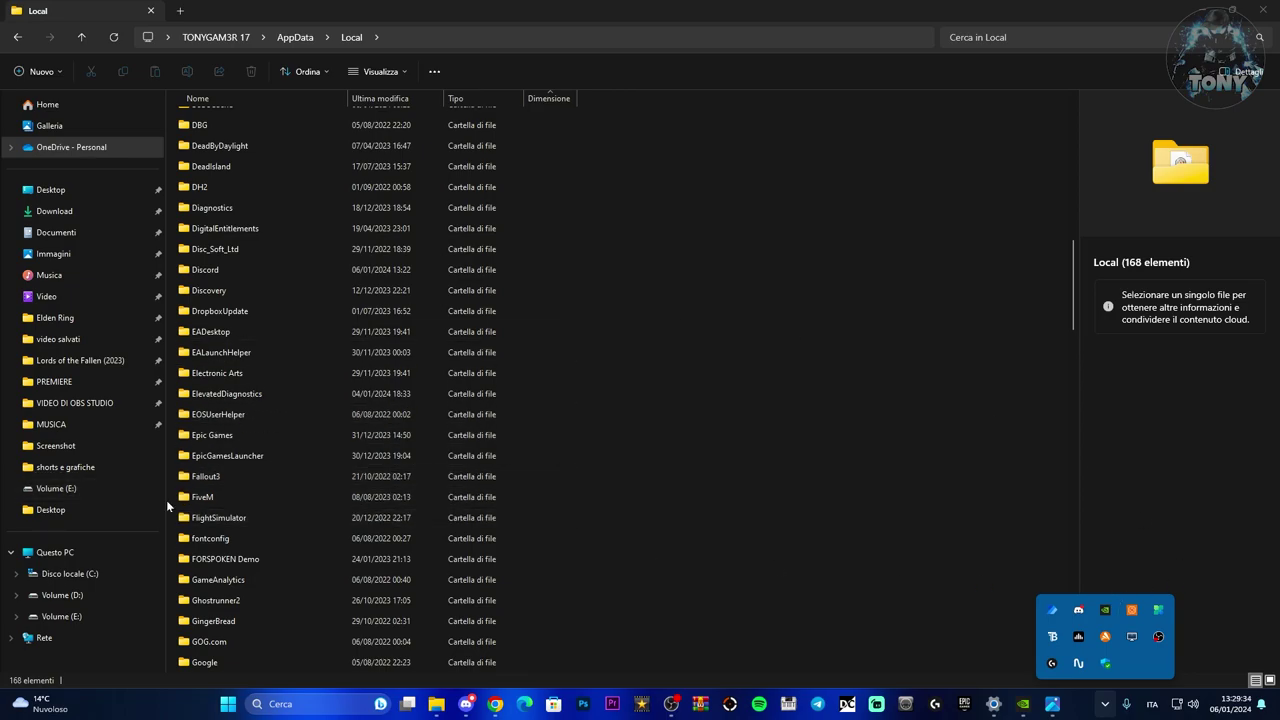
pyautogui.click(250, 438)
pyautogui.press('Delete')
# Step: Delete the CrashReportClient, CrashRpt, CrashDumps and D3DSCache folders from AppData\Local
pyautogui.scroll(5, 280, 461)
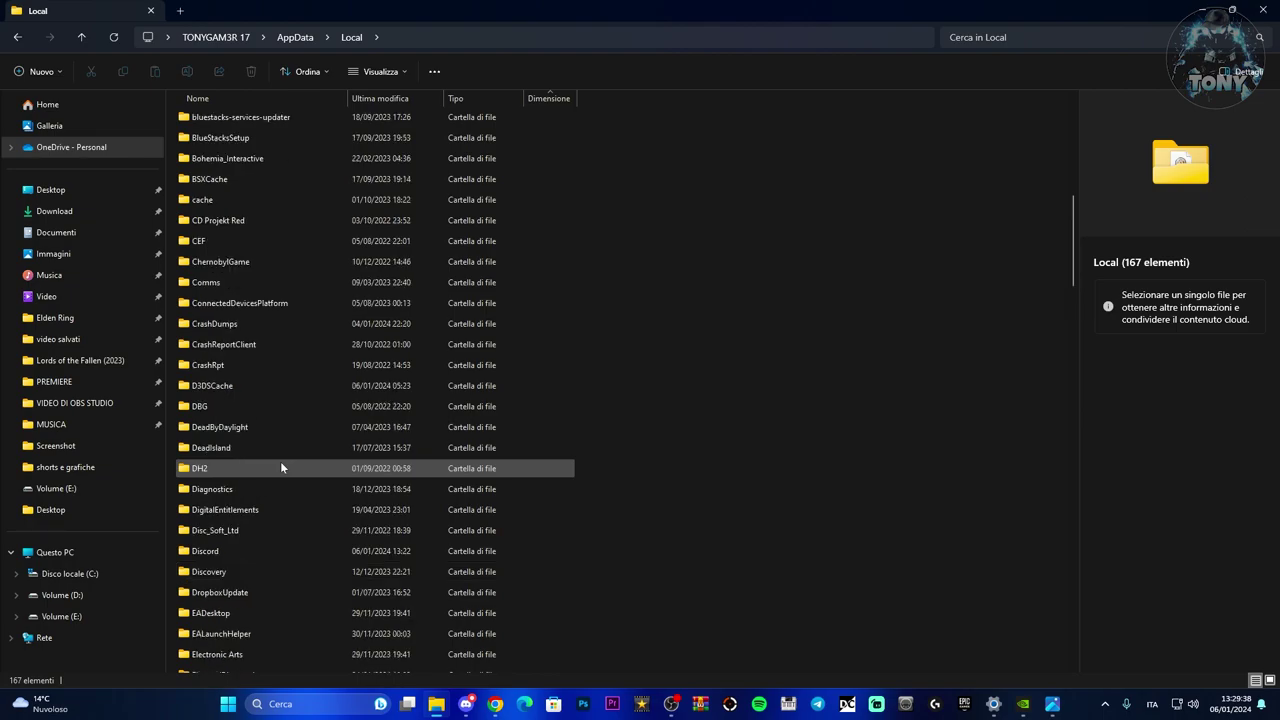
pyautogui.click(240, 366)
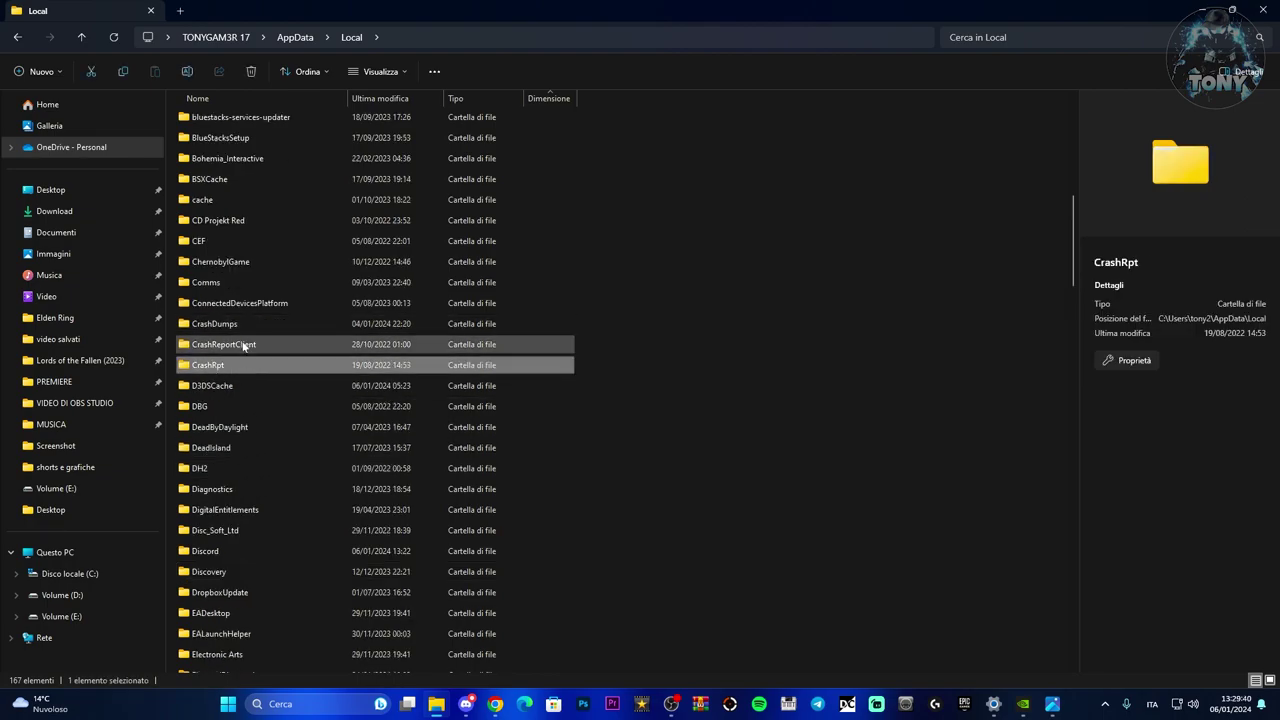
pyautogui.click(240, 346)
pyautogui.press('Delete')
pyautogui.click(256, 347)
pyautogui.press('Delete')
pyautogui.click(254, 326)
pyautogui.press('Delete')
pyautogui.click(254, 326)
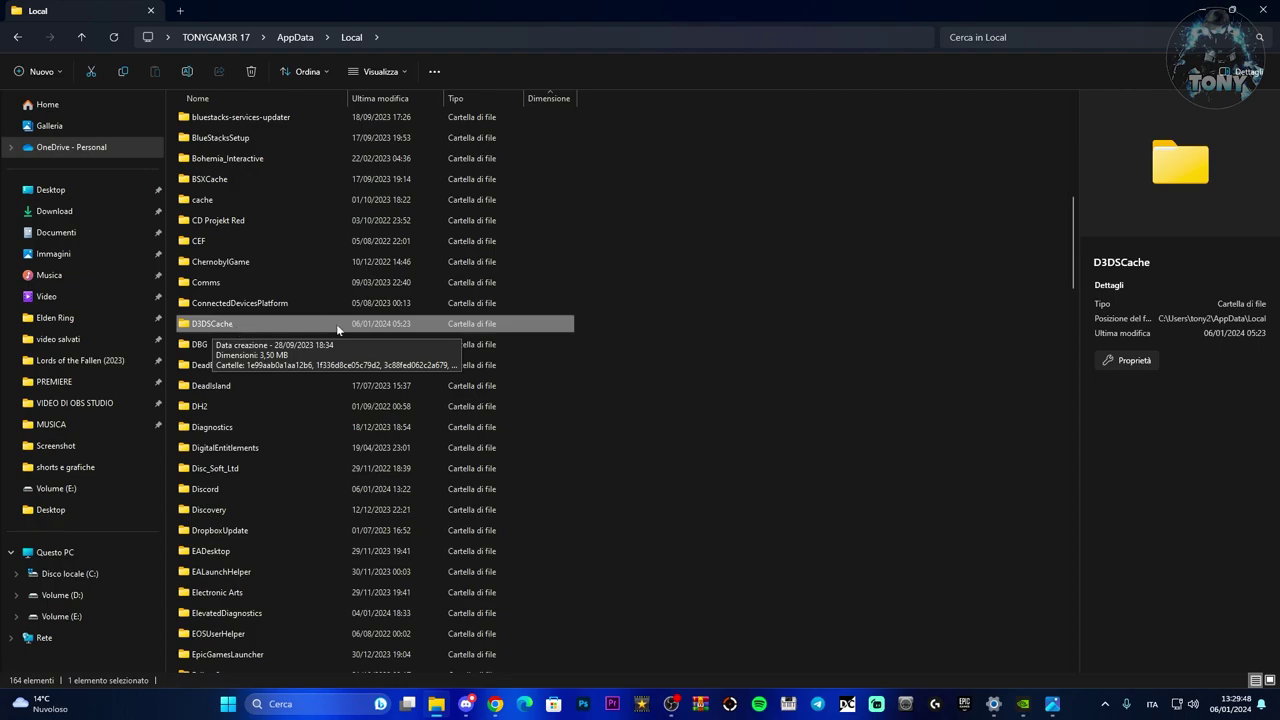
pyautogui.press('Delete')
# Step: Delete the EpicGamesLauncher folder from AppData\Local
pyautogui.scroll(-3, 407, 406)
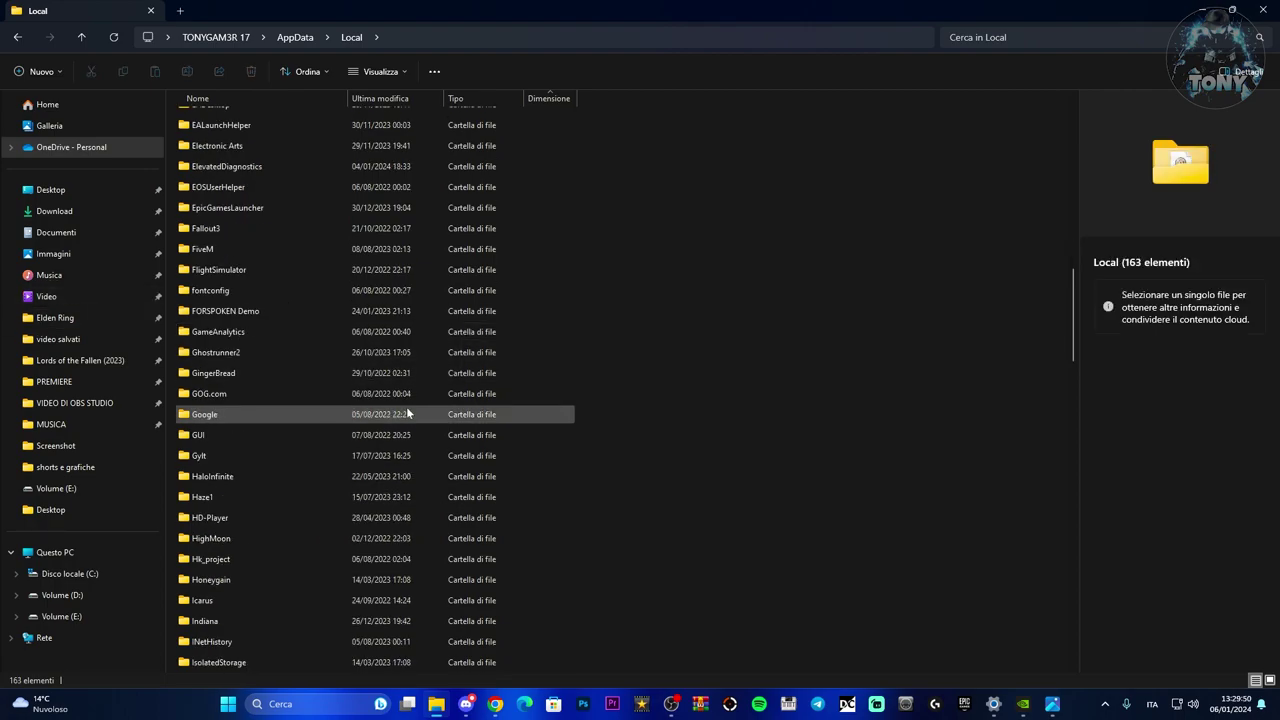
pyautogui.scroll(-2, 406, 406)
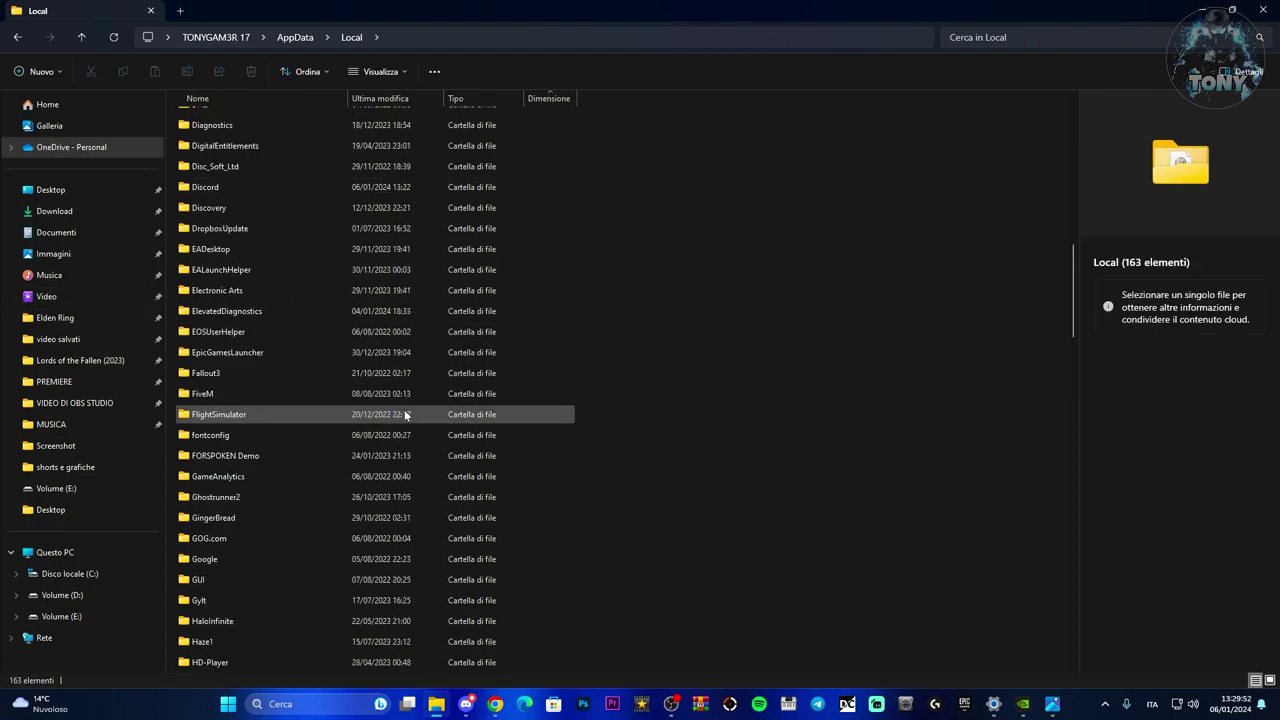
pyautogui.click(240, 353)
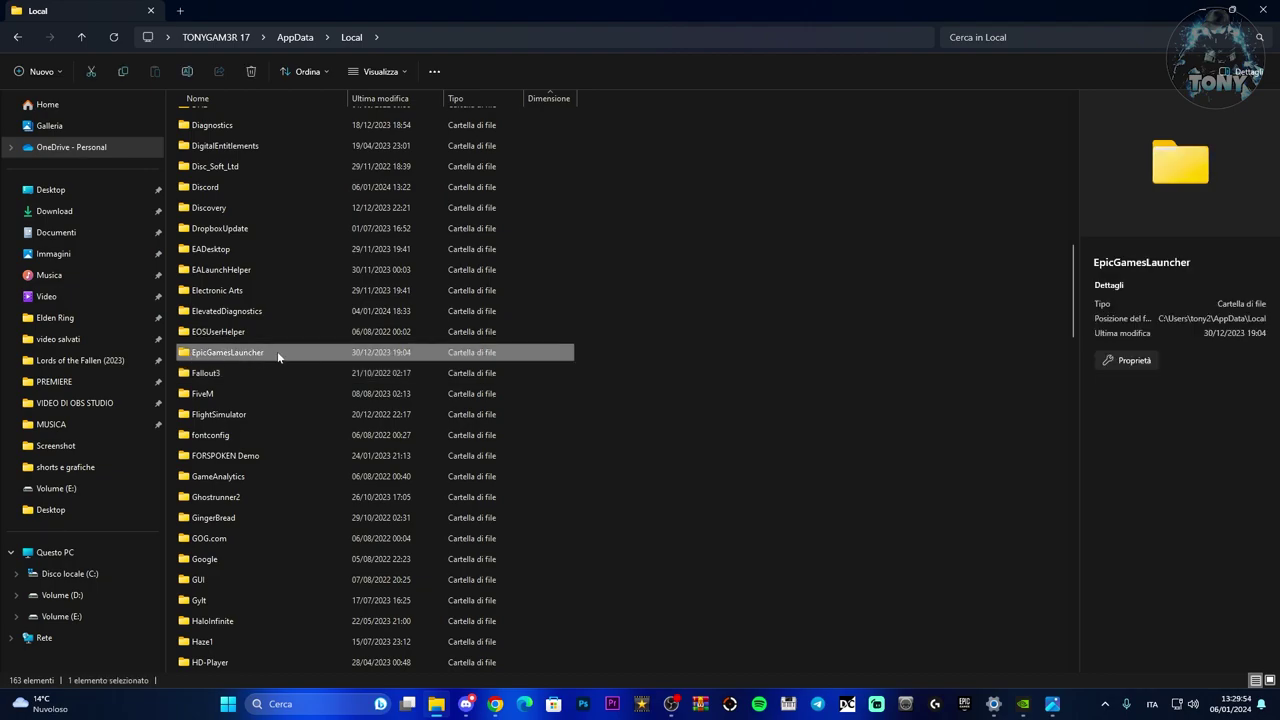
pyautogui.press('Delete')
# Step: Delete the UnrealEngine folder from AppData\Local and close the folder window
pyautogui.scroll(-20, 290, 370)
pyautogui.scroll(-15, 327, 406)
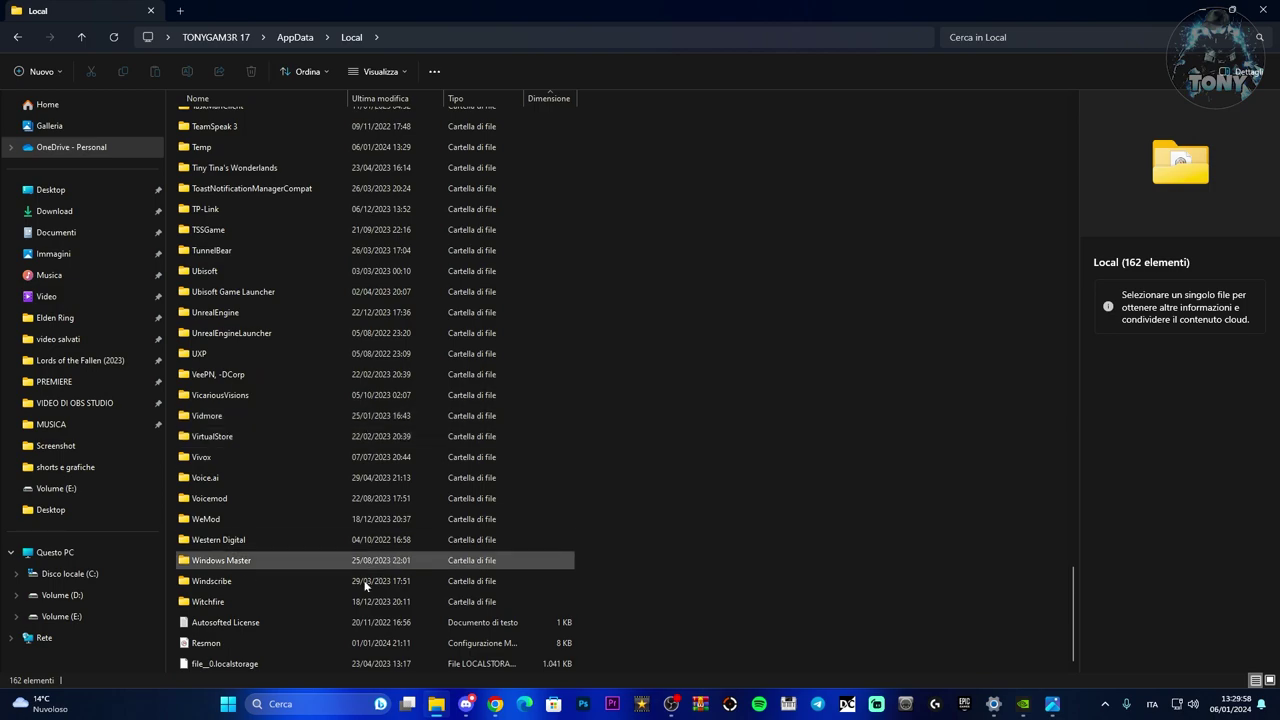
pyautogui.click(257, 317)
pyautogui.press('Delete')
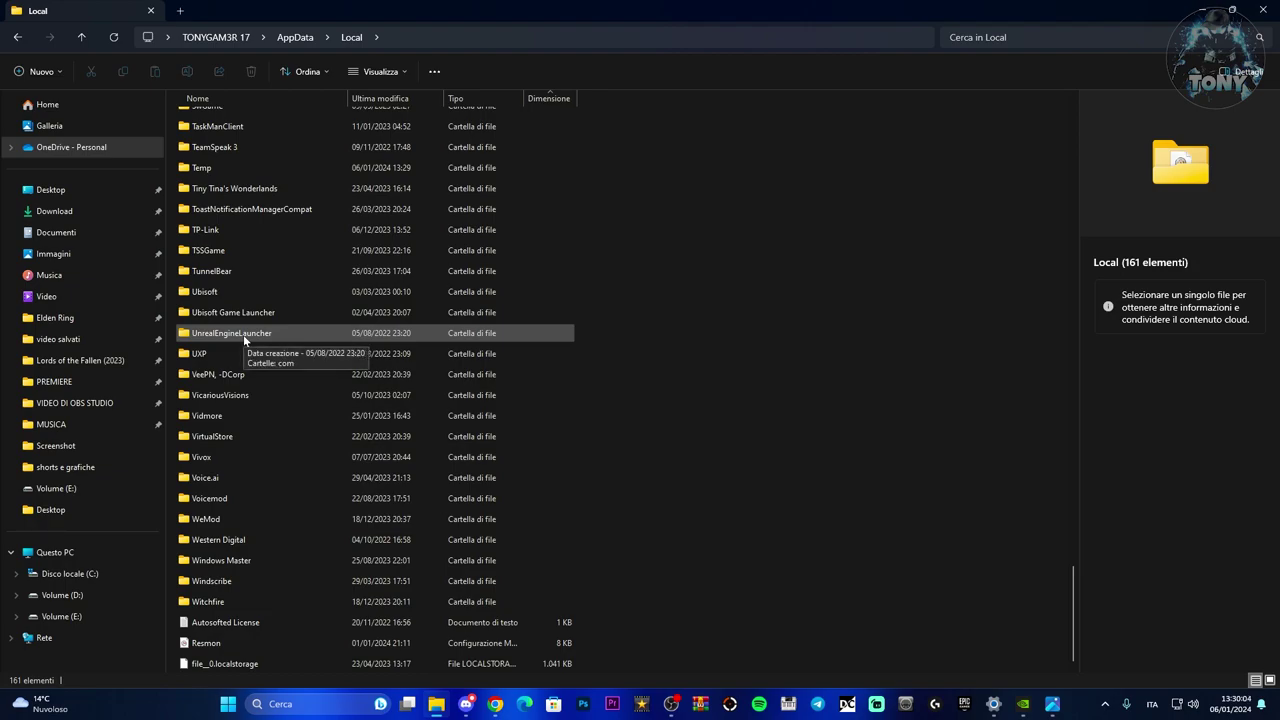
pyautogui.click(255, 334)
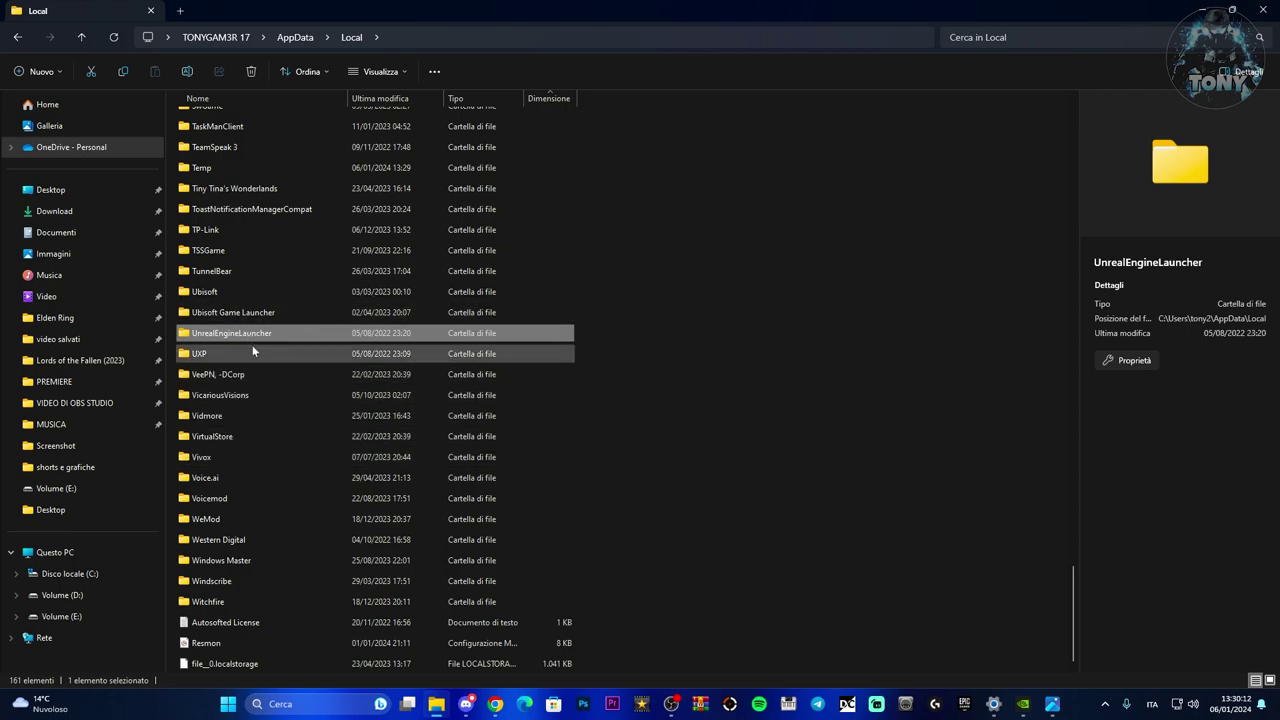
pyautogui.click(1262, 10)
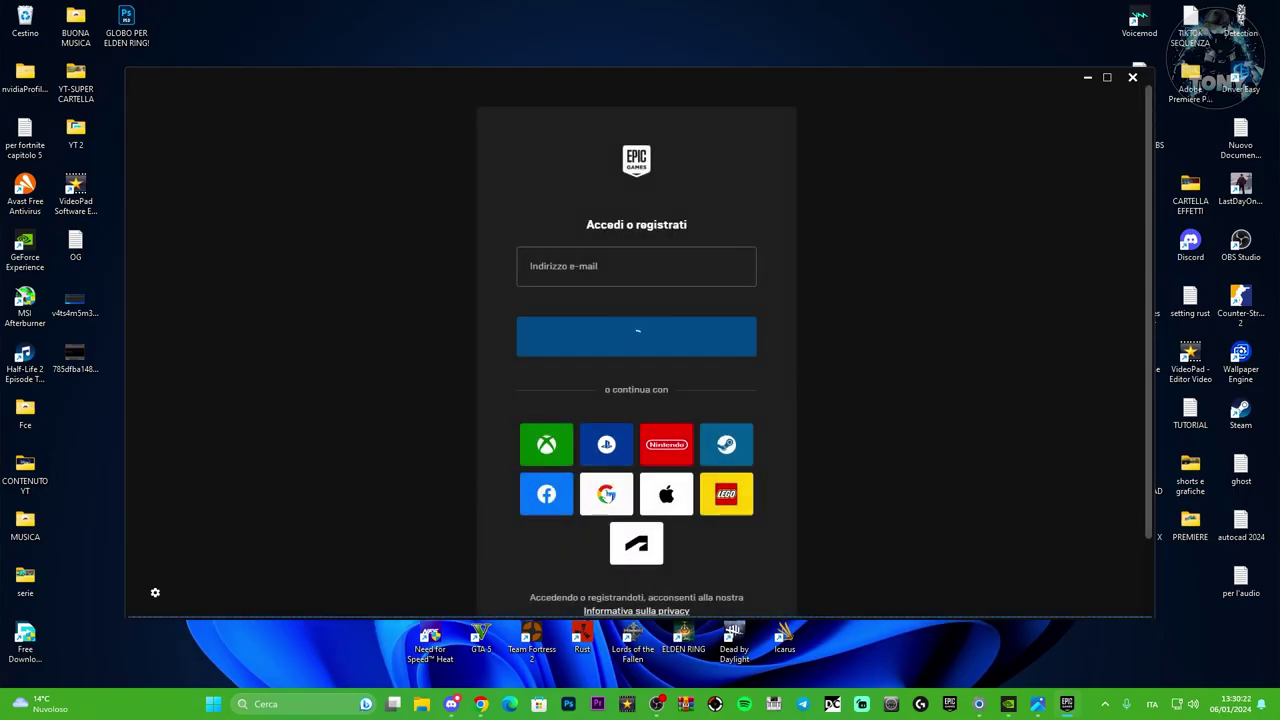
# Step: Sign in to the Epic Games Launcher with Google, then open the game library and dismiss the voucher notice
pyautogui.click(607, 494)
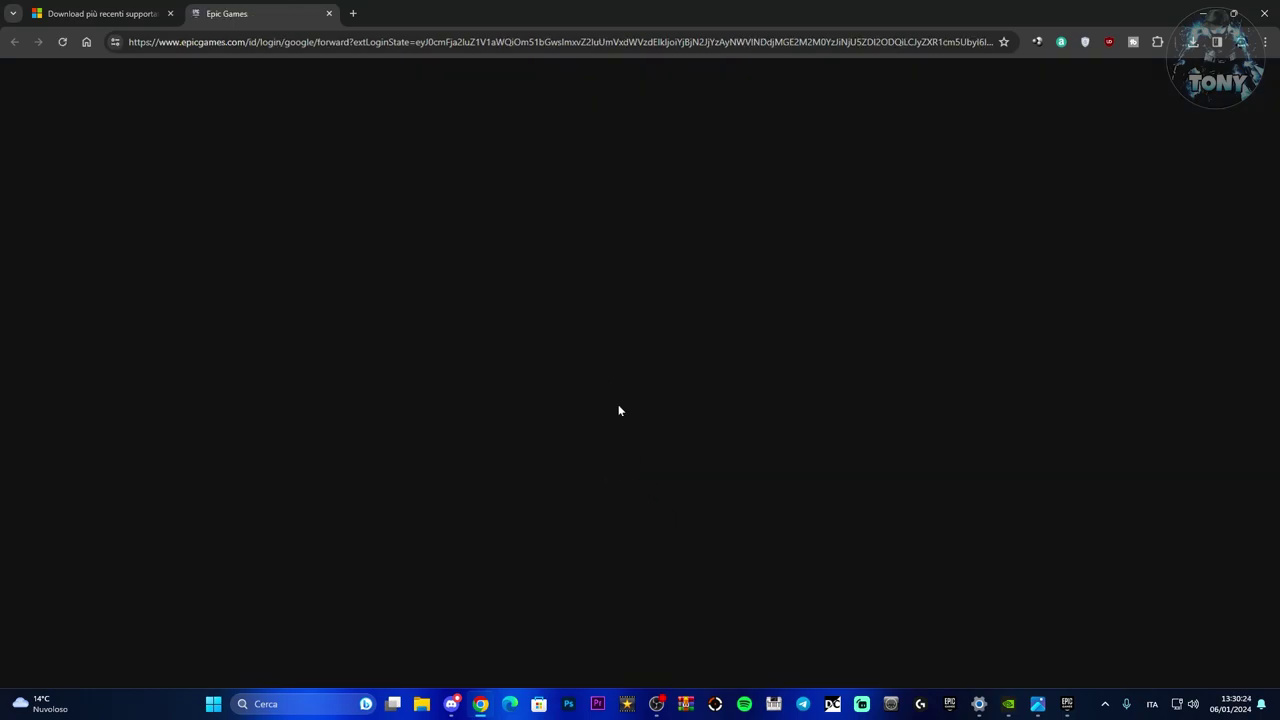
pyautogui.click(720, 443)
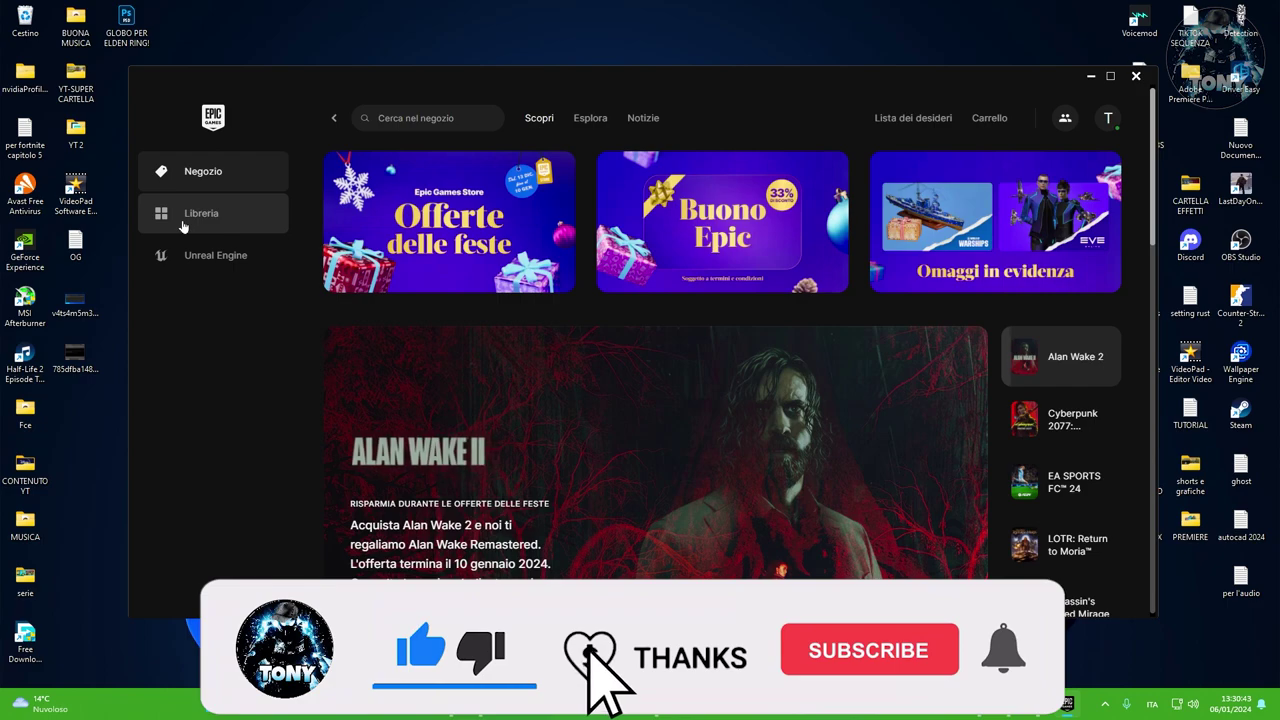
pyautogui.click(183, 226)
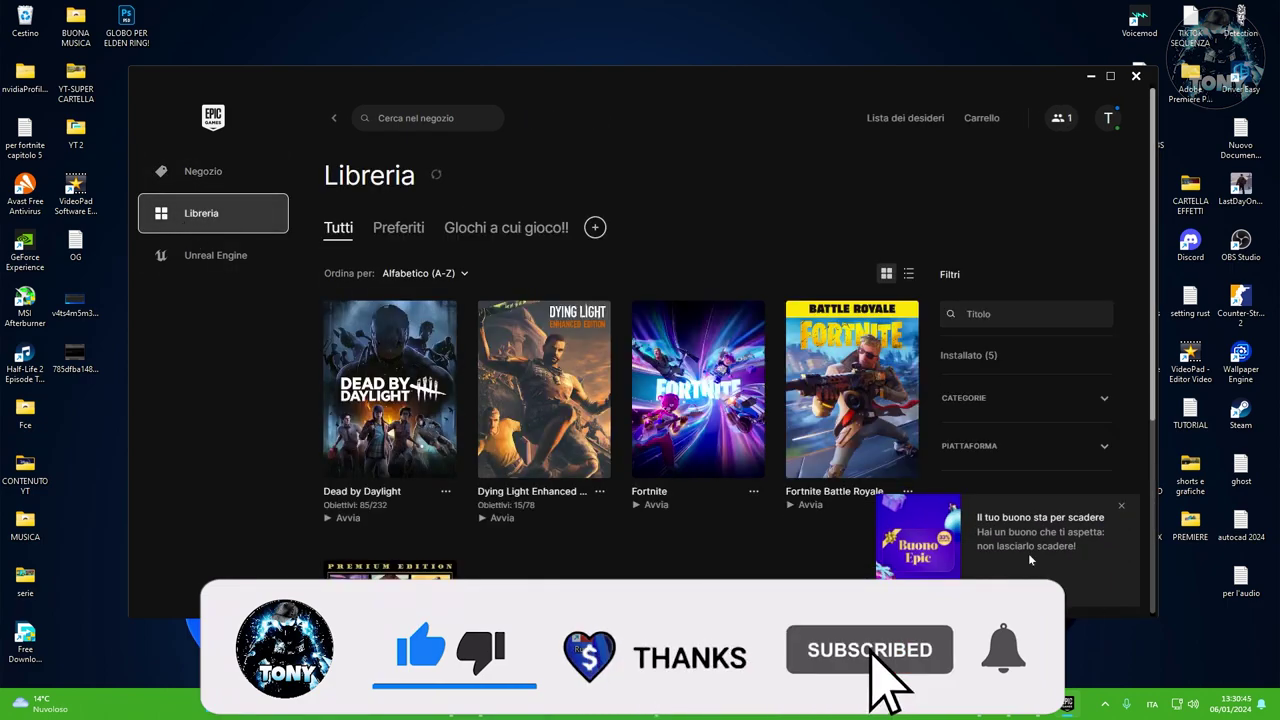
pyautogui.click(1122, 505)
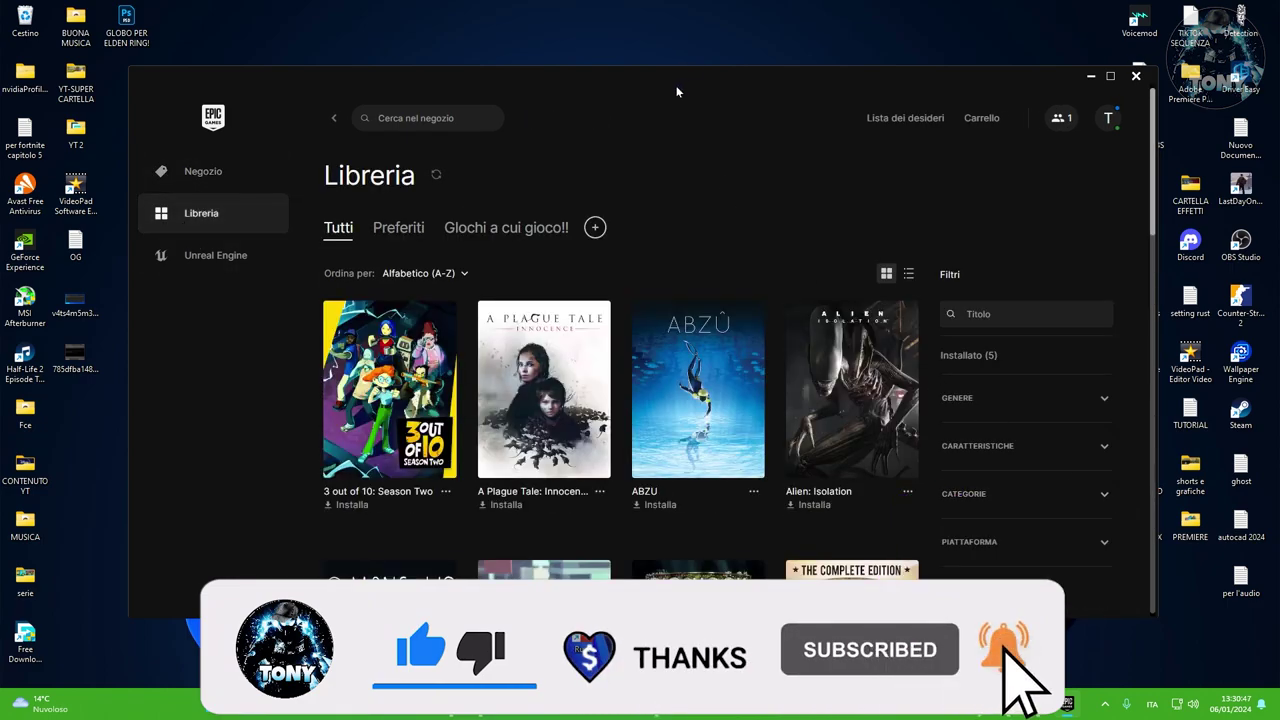
# Step: Show the "Giochi a cui gioco!!" collection and open Fortnite's installation folder from its management options
pyautogui.hotkey('ctrl', 'a')
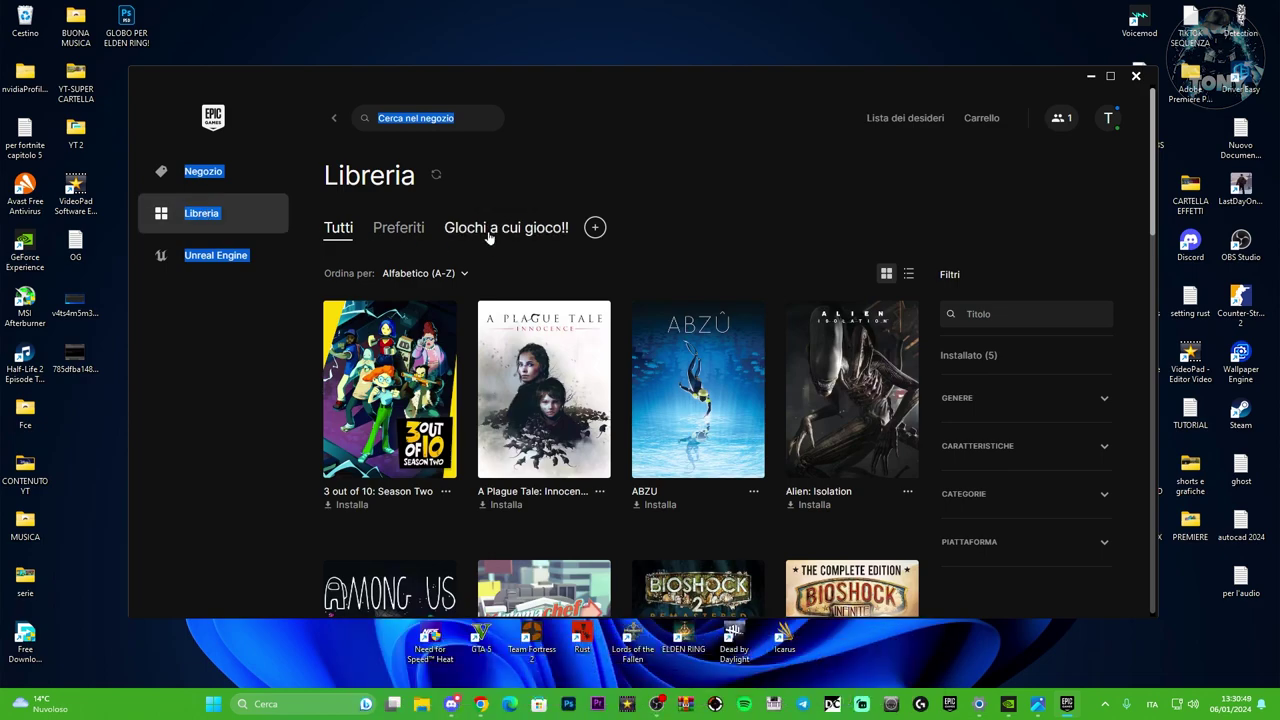
pyautogui.click(489, 229)
pyautogui.click(600, 491)
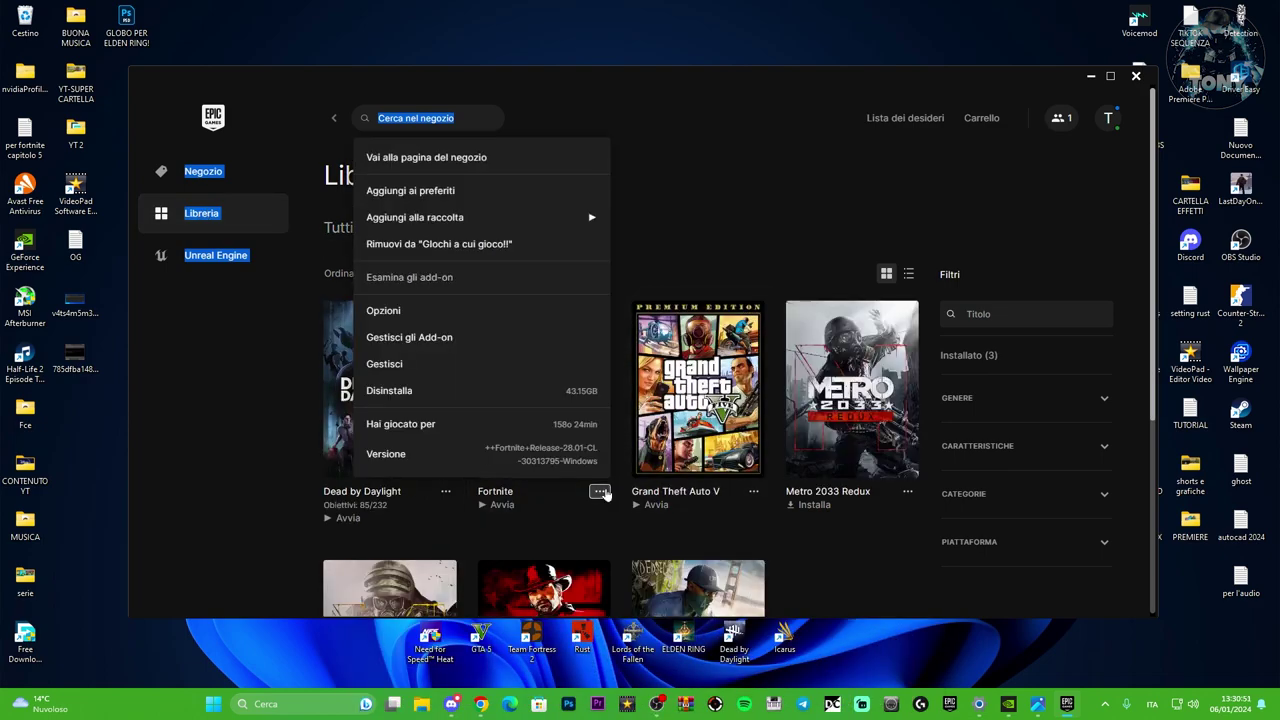
pyautogui.click(414, 363)
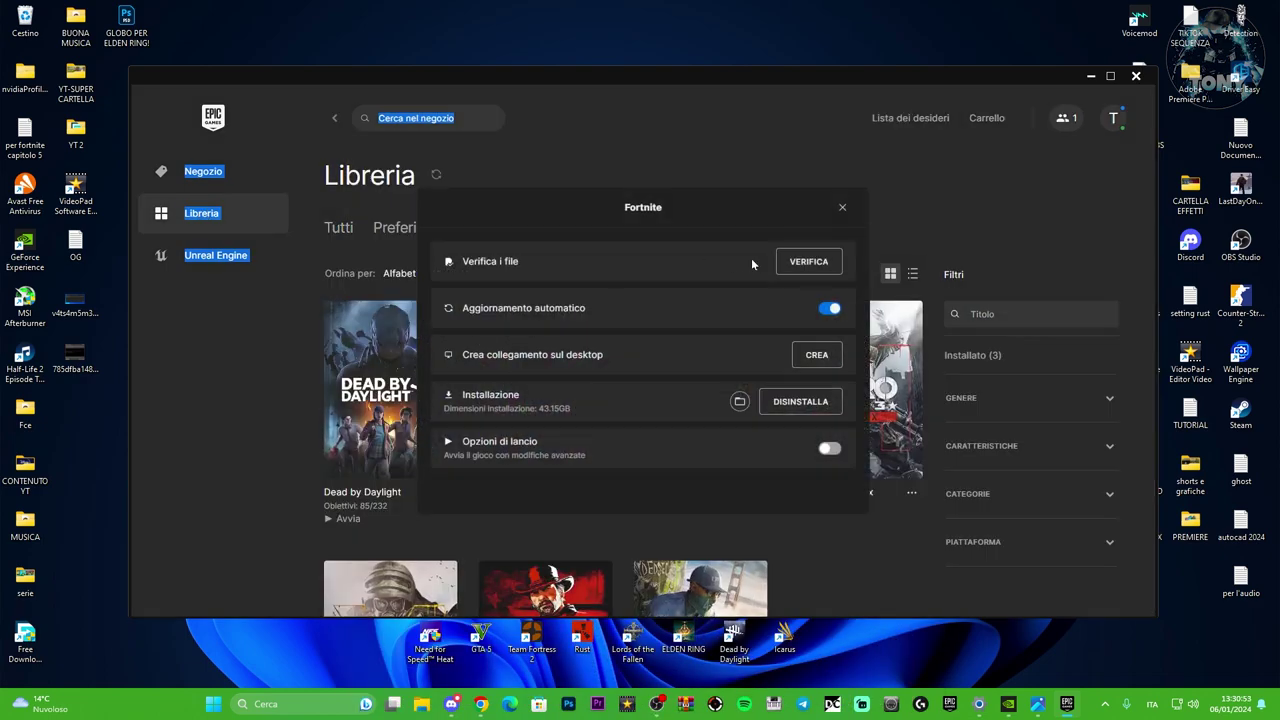
pyautogui.click(739, 401)
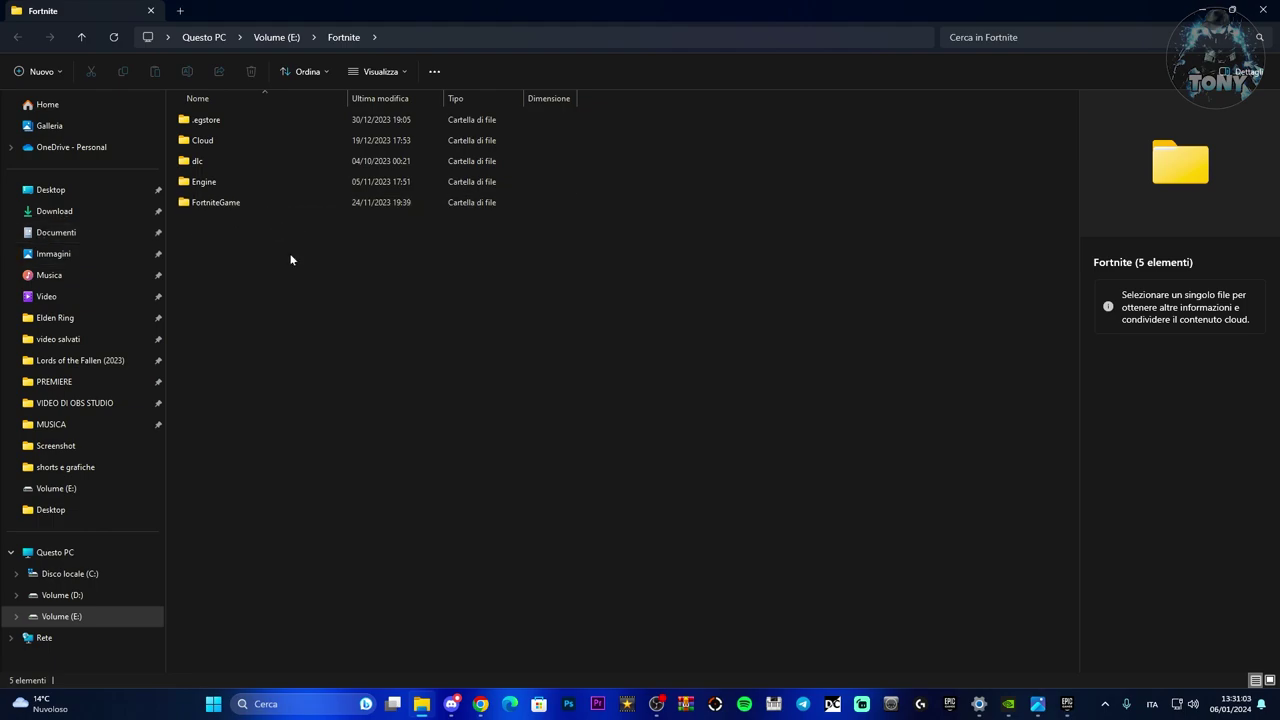
# Step: Open the FortniteGame\Binaries\Win64 folder inside the Fortnite installation and bring its application files into view
pyautogui.moveTo(270, 205)
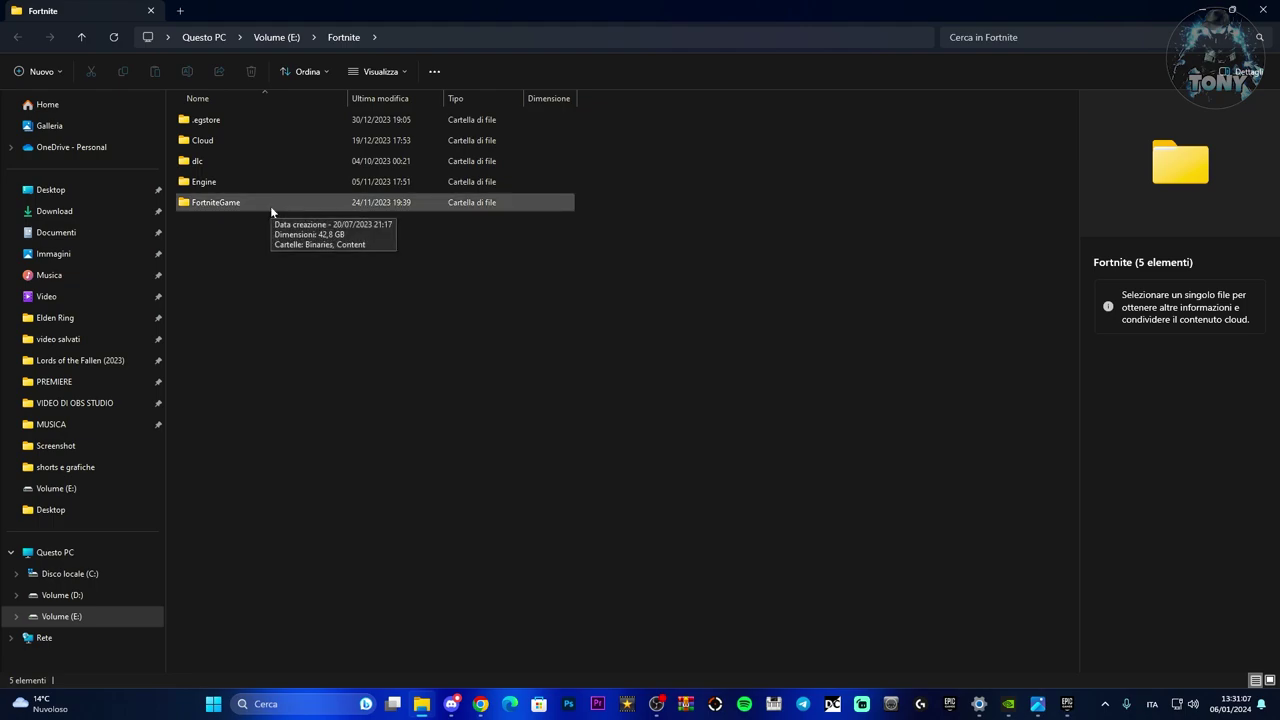
pyautogui.click(270, 205)
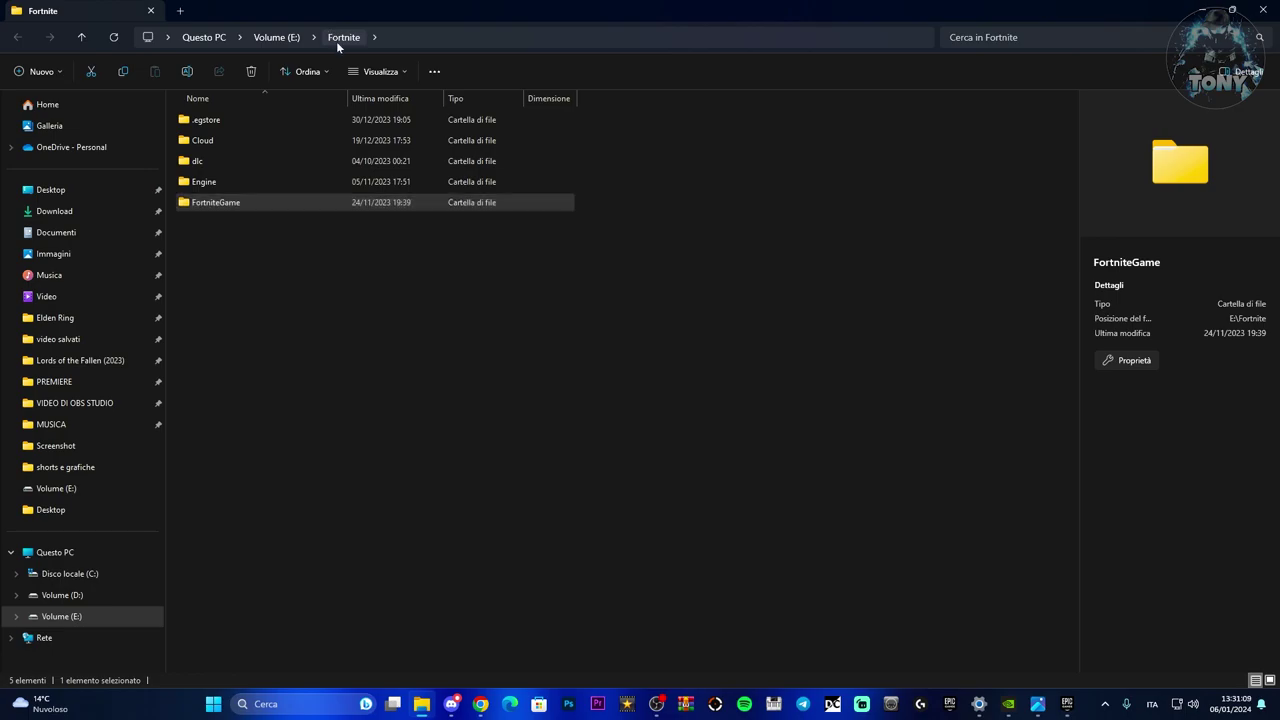
pyautogui.doubleClick(288, 202)
pyautogui.doubleClick(246, 117)
pyautogui.doubleClick(237, 139)
pyautogui.scroll(-14, 343, 222)
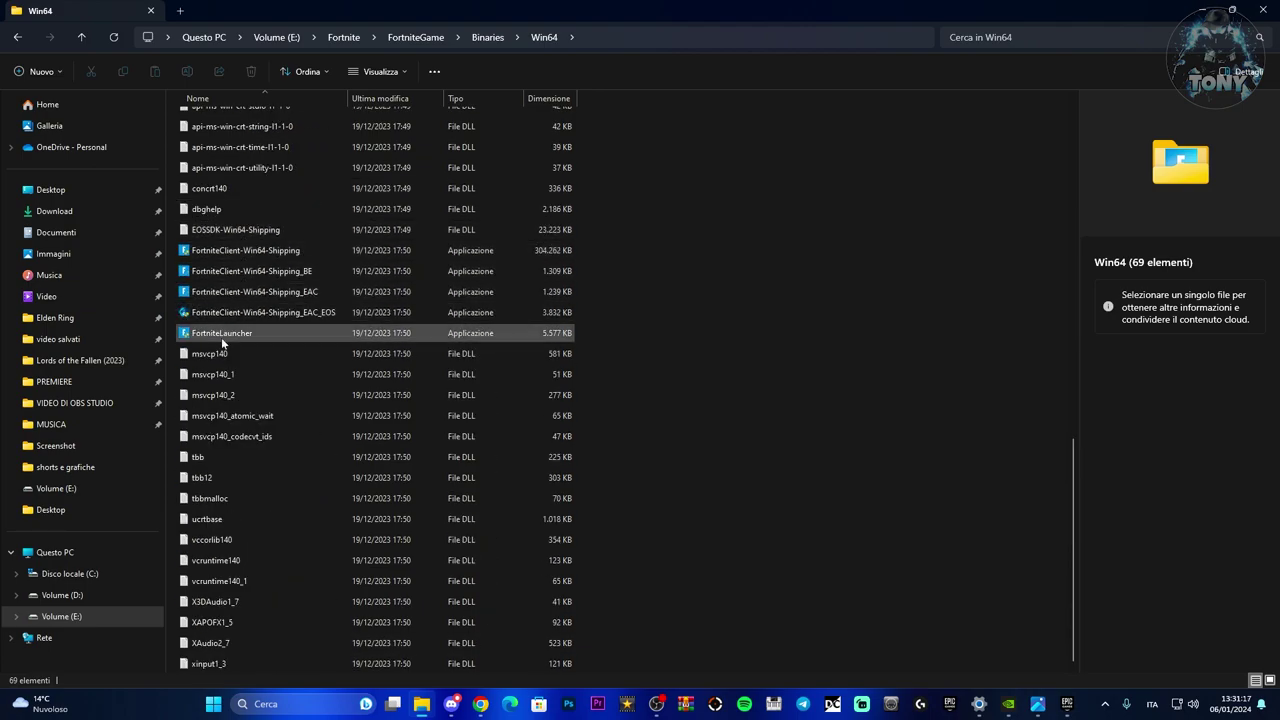
# Step: Open the compatibility settings in the properties of the FortniteClient-Win64-Shipping application
pyautogui.click(253, 314)
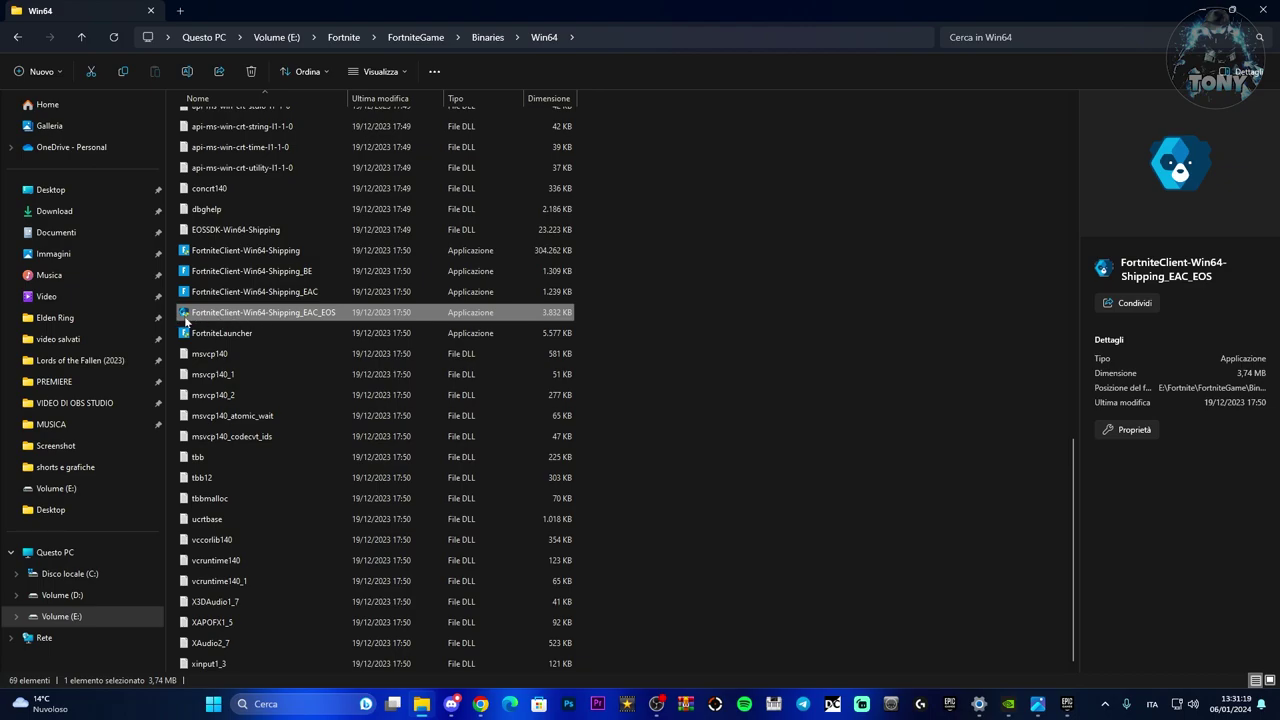
pyautogui.moveTo(243, 321)
pyautogui.click(235, 251)
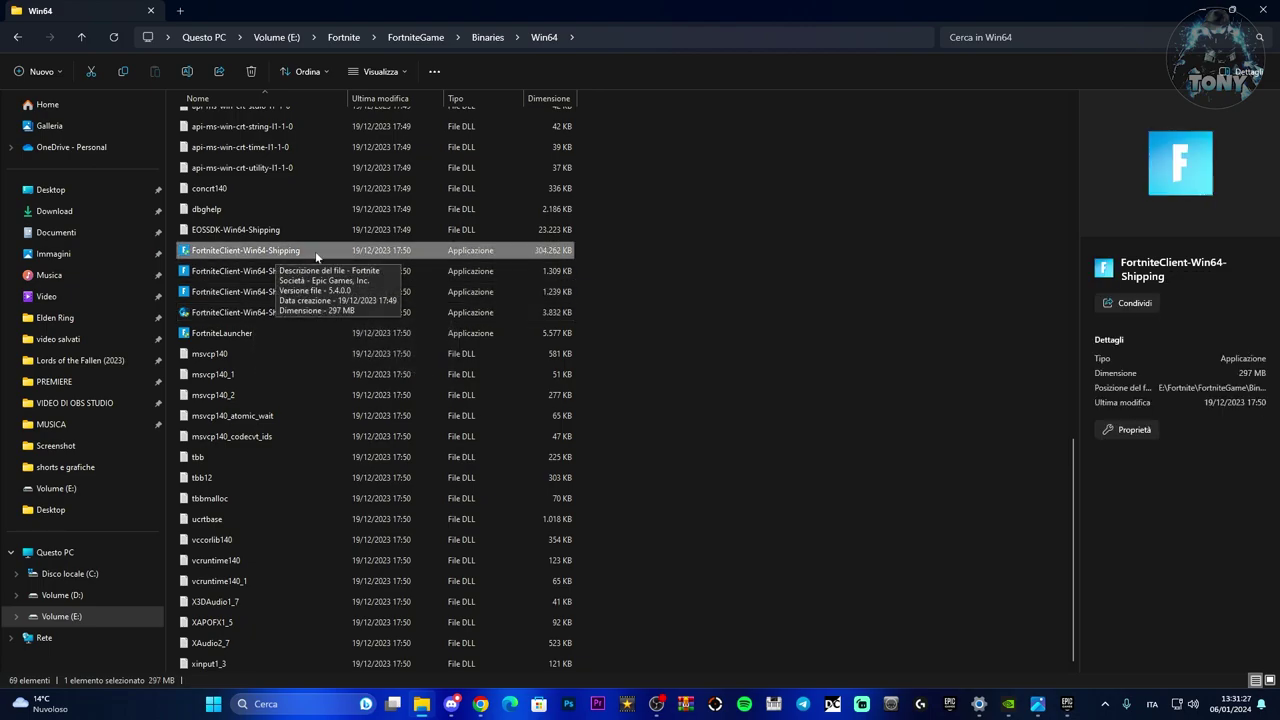
pyautogui.rightClick(331, 254)
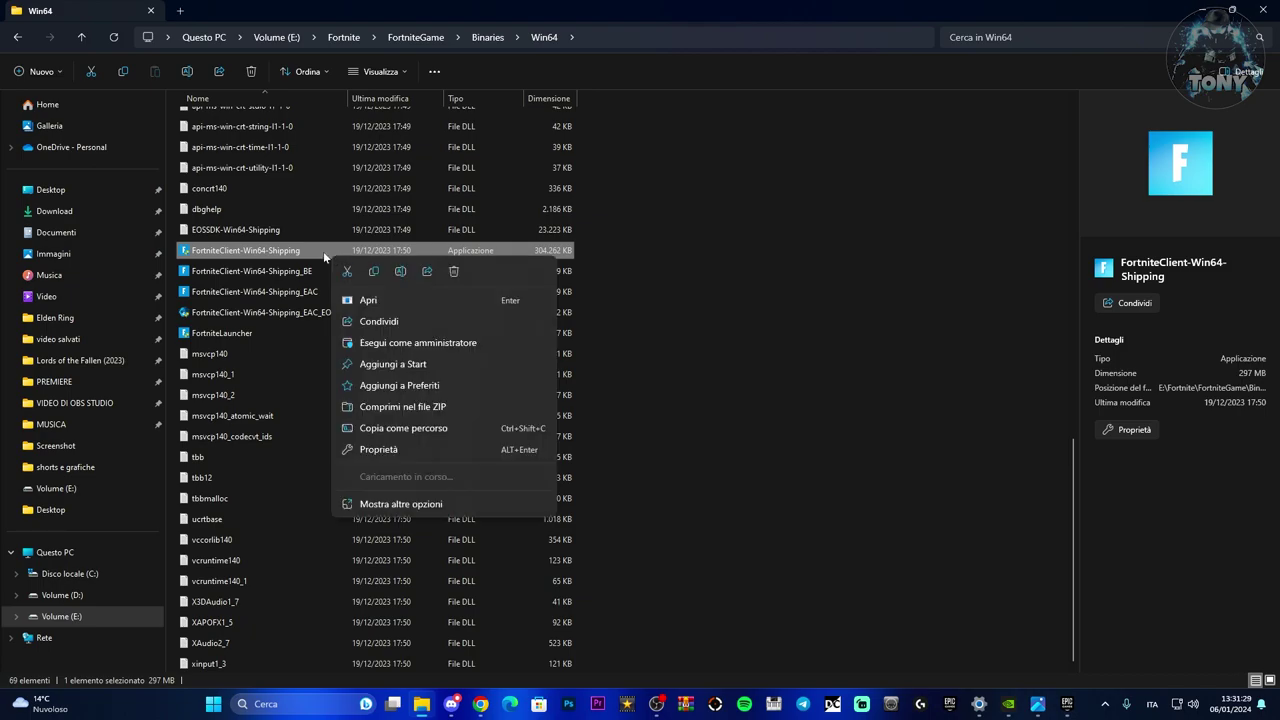
pyautogui.click(386, 507)
pyautogui.click(372, 563)
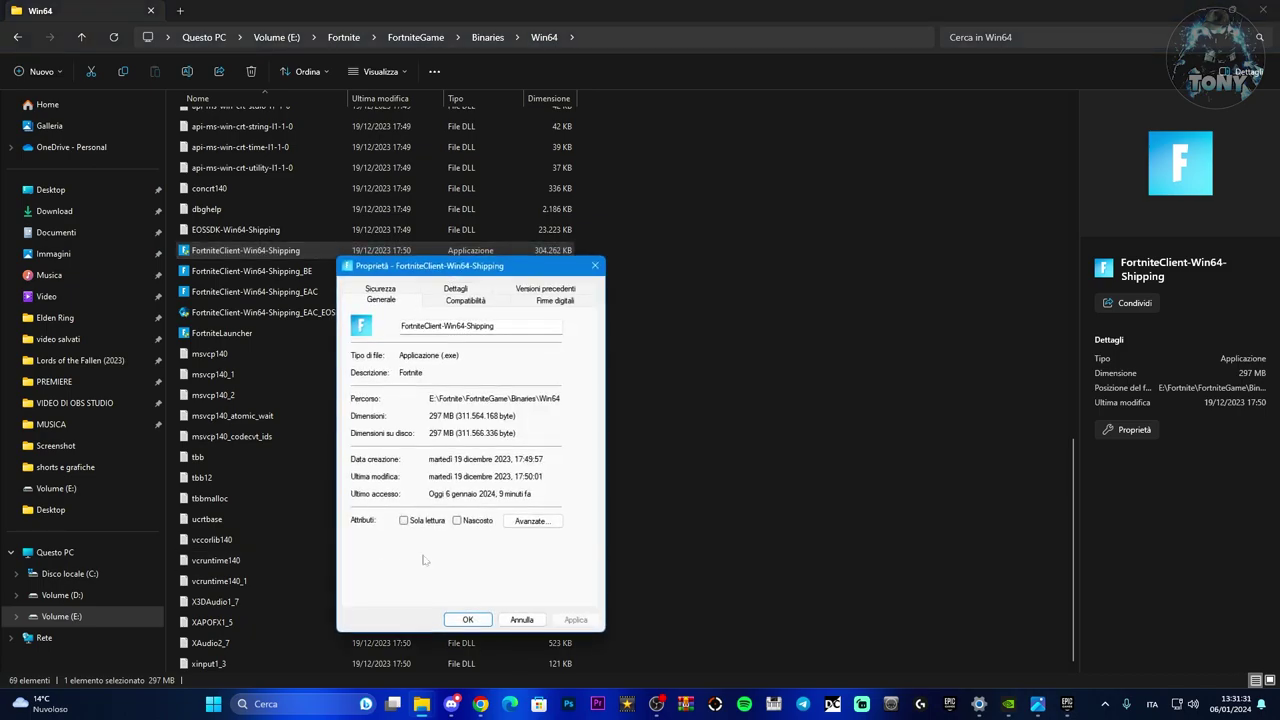
pyautogui.click(677, 221)
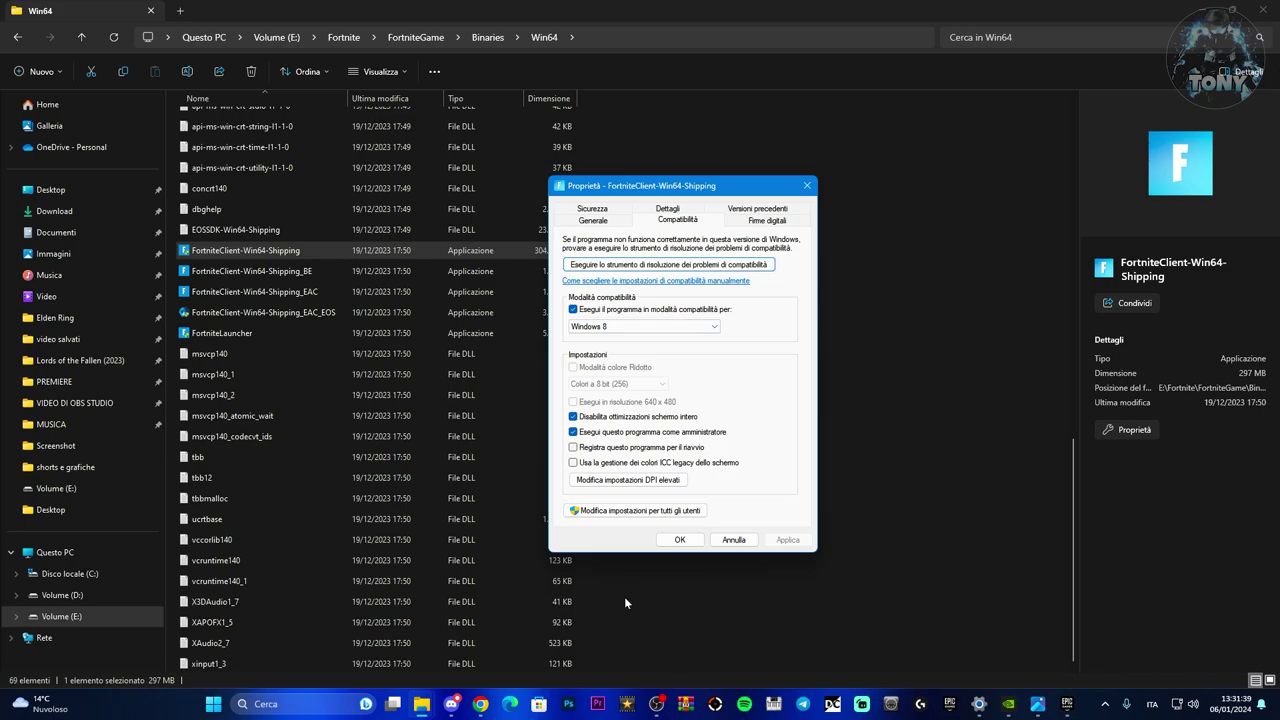
# Step: Try the Windows Vista compatibility modes for FortniteClient-Win64-Shipping and leave compatibility mode switched off
pyautogui.click(575, 310)
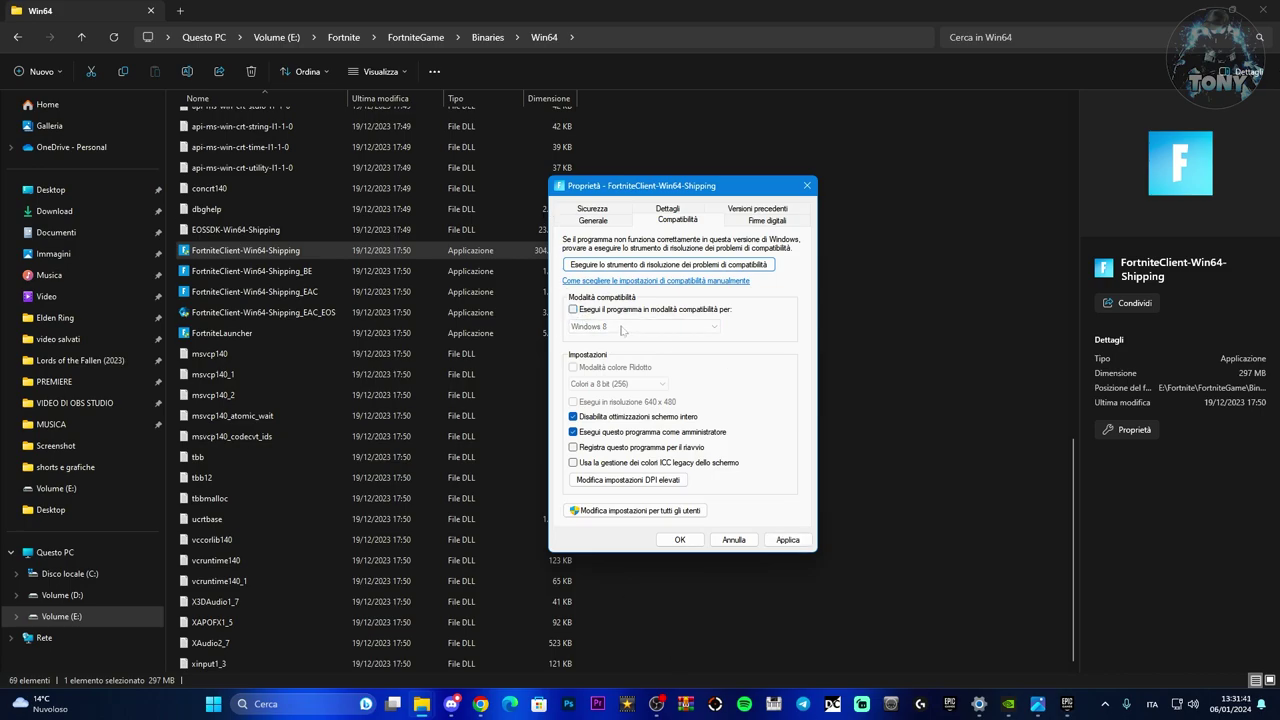
pyautogui.click(574, 310)
pyautogui.click(612, 326)
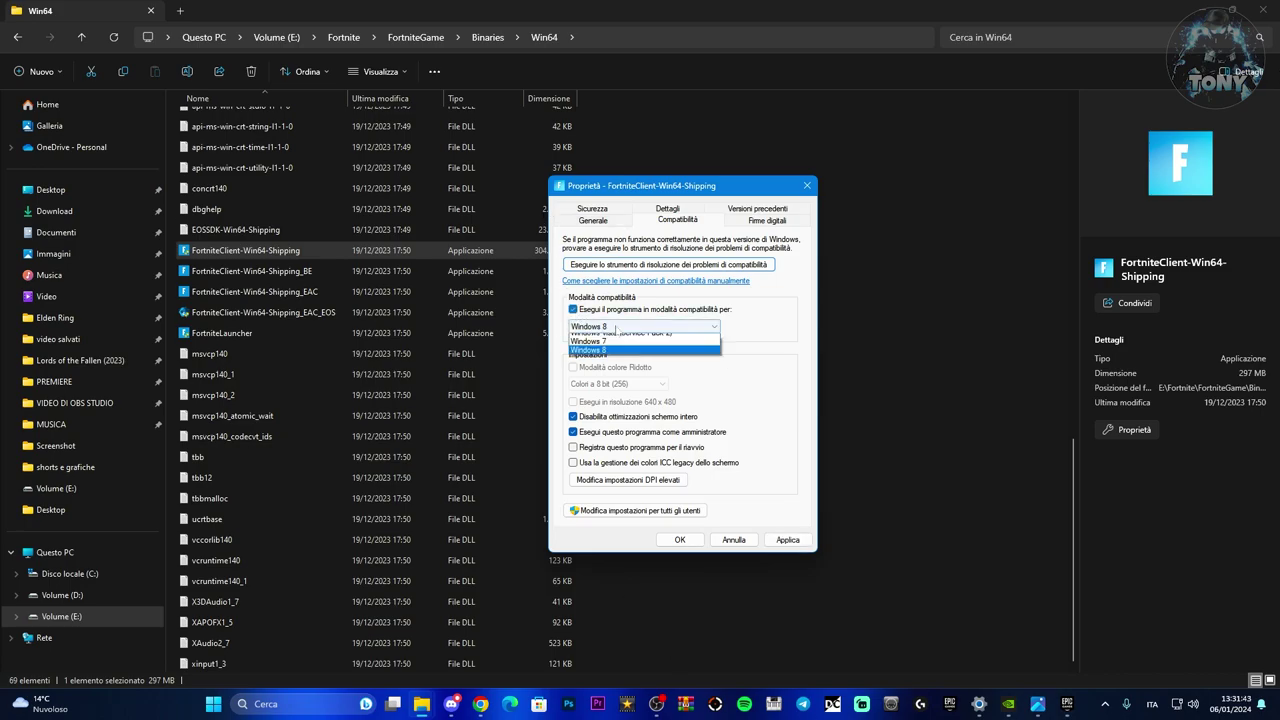
pyautogui.click(613, 339)
pyautogui.click(612, 326)
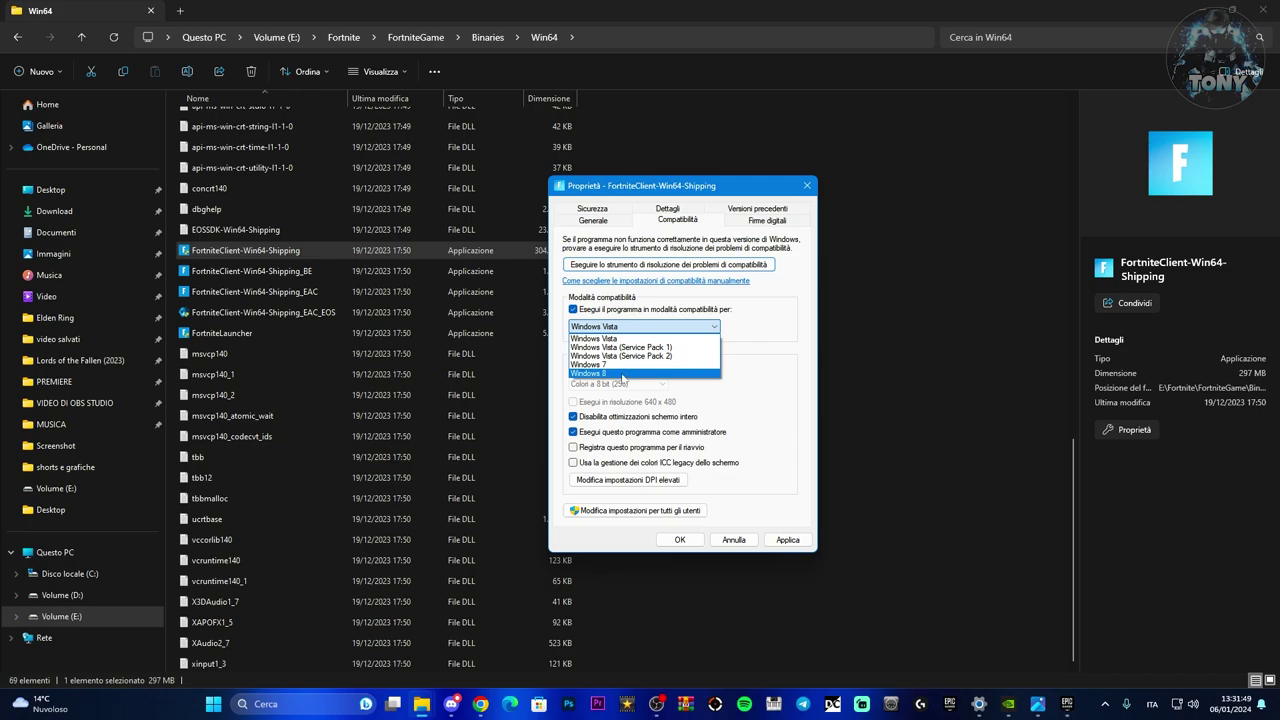
pyautogui.click(620, 347)
pyautogui.click(575, 313)
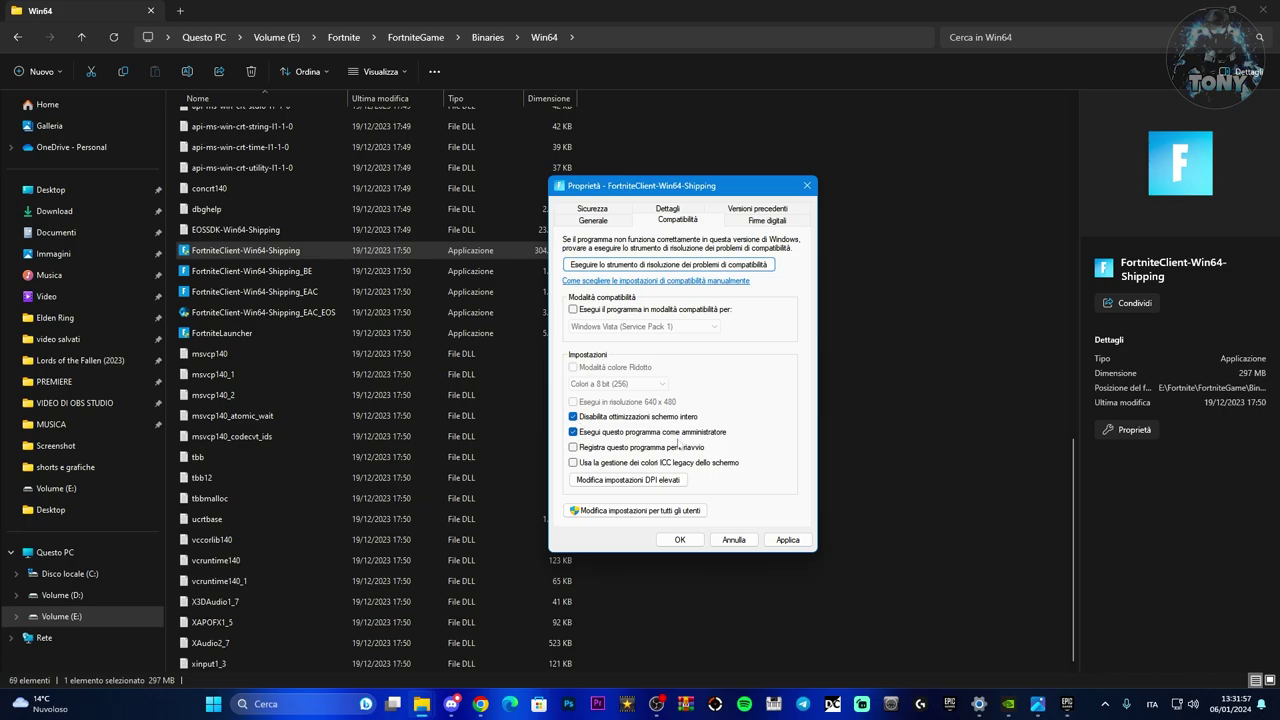
# Step: Configure the executable's high-DPI settings with program DPI correction and the scaling override enabled, then apply and close its properties
pyautogui.click(628, 480)
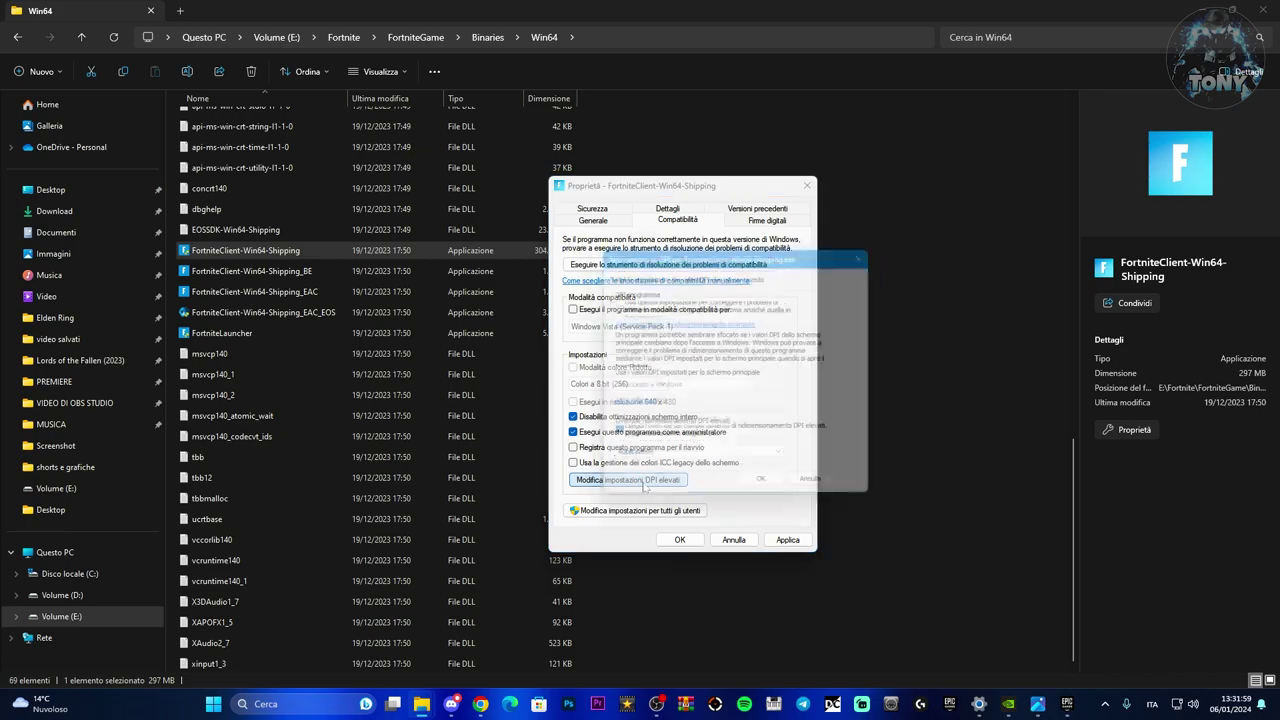
pyautogui.click(612, 304)
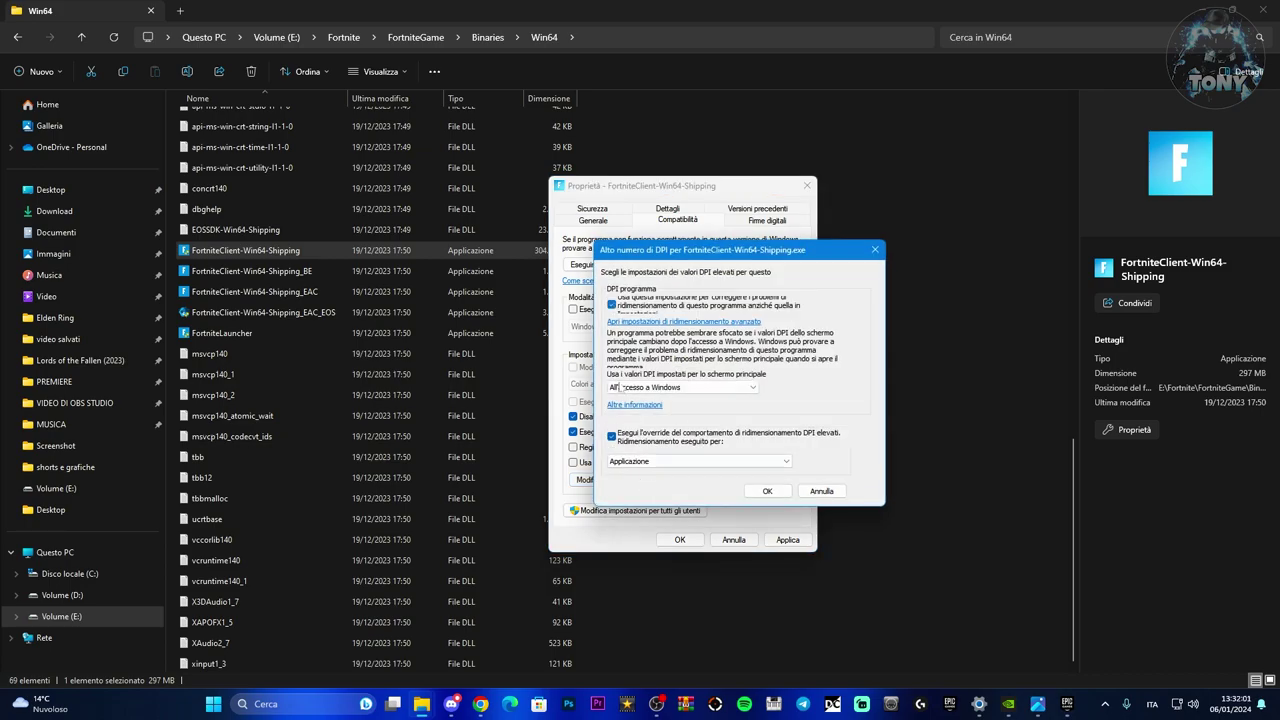
pyautogui.click(636, 461)
pyautogui.click(637, 494)
pyautogui.click(767, 491)
pyautogui.click(788, 540)
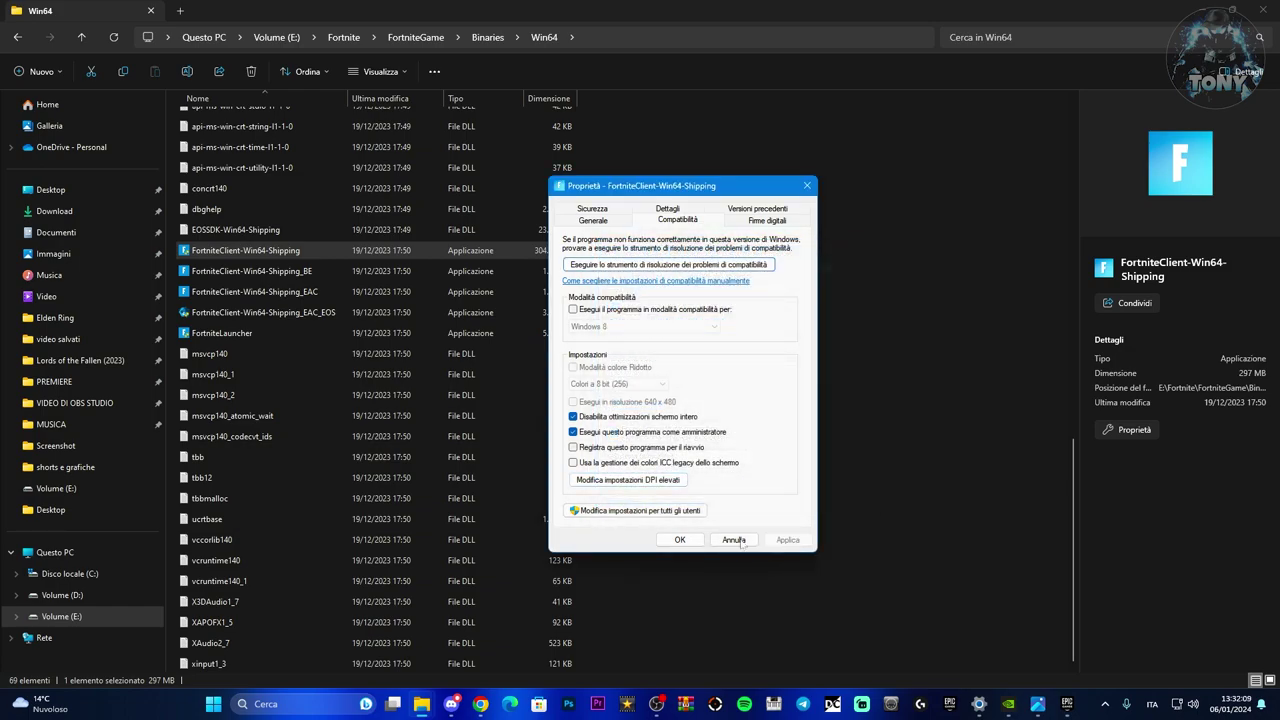
pyautogui.click(694, 538)
pyautogui.click(694, 538)
# Step: Open the compatibility settings in the properties of the FortniteClient-Win64-Shipping_EAC_EOS application
pyautogui.click(238, 249)
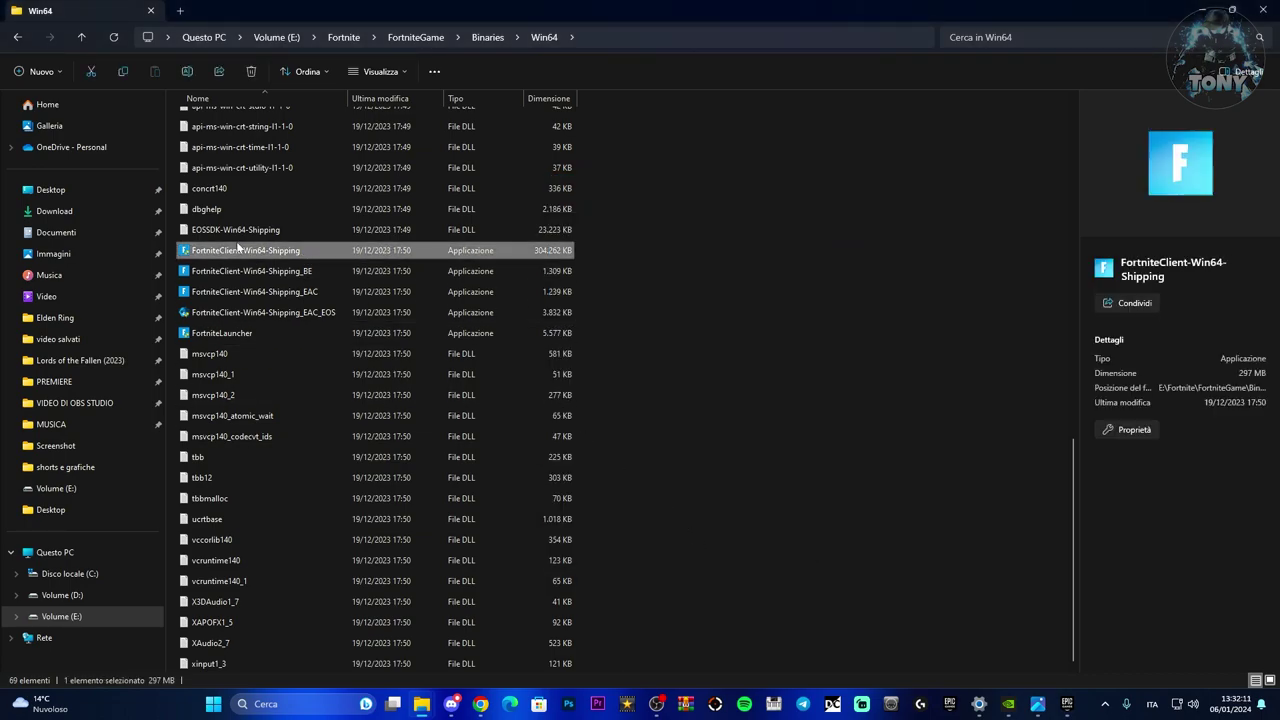
pyautogui.click(220, 313)
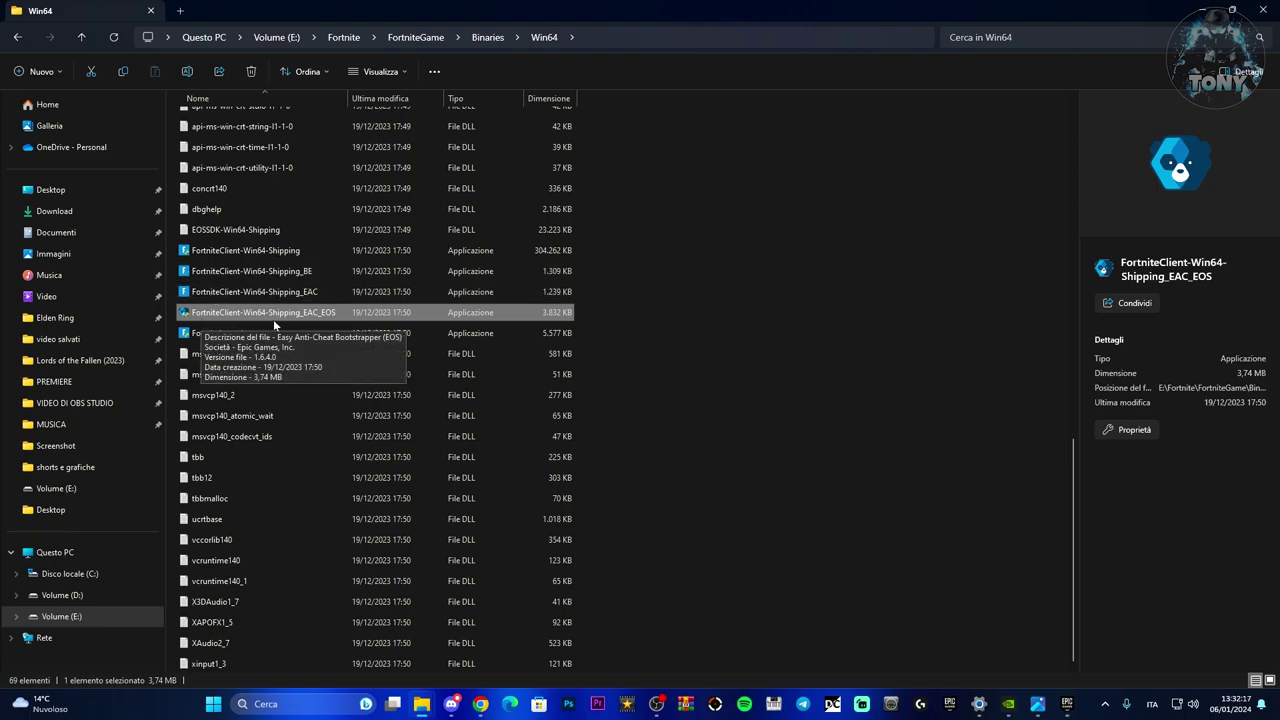
pyautogui.click(237, 252)
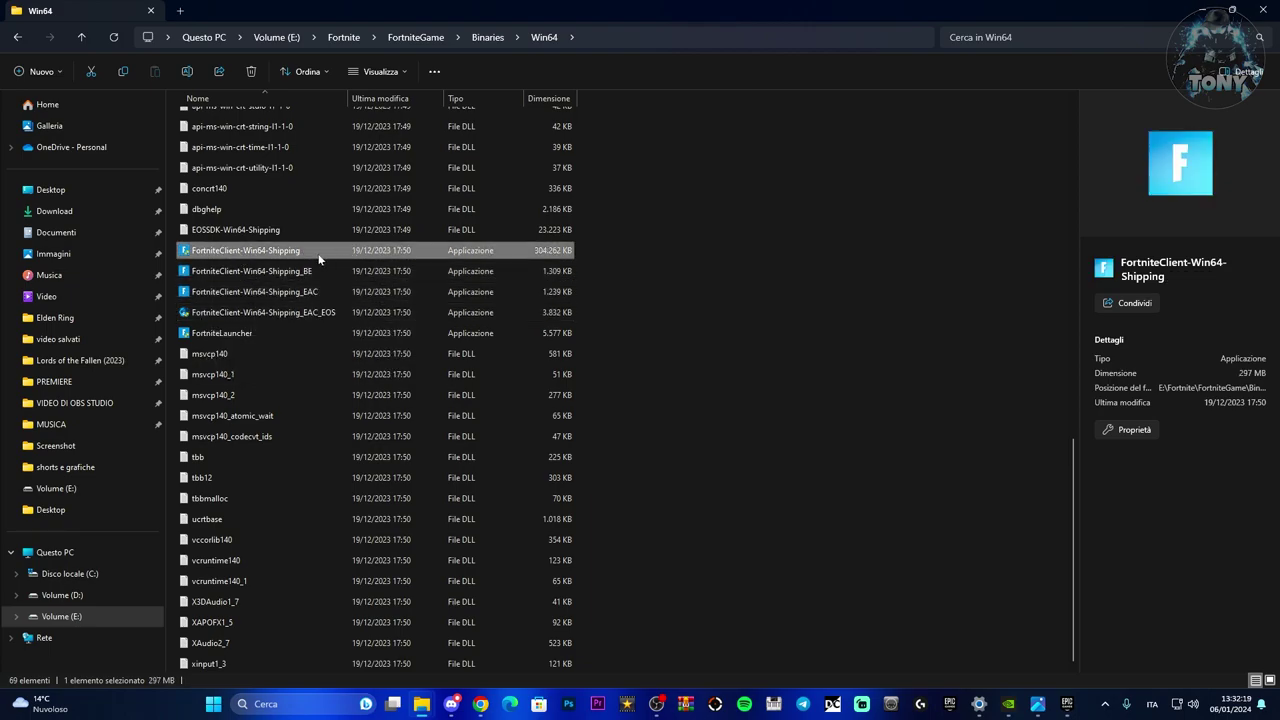
pyautogui.rightClick(260, 313)
pyautogui.click(331, 563)
pyautogui.click(334, 621)
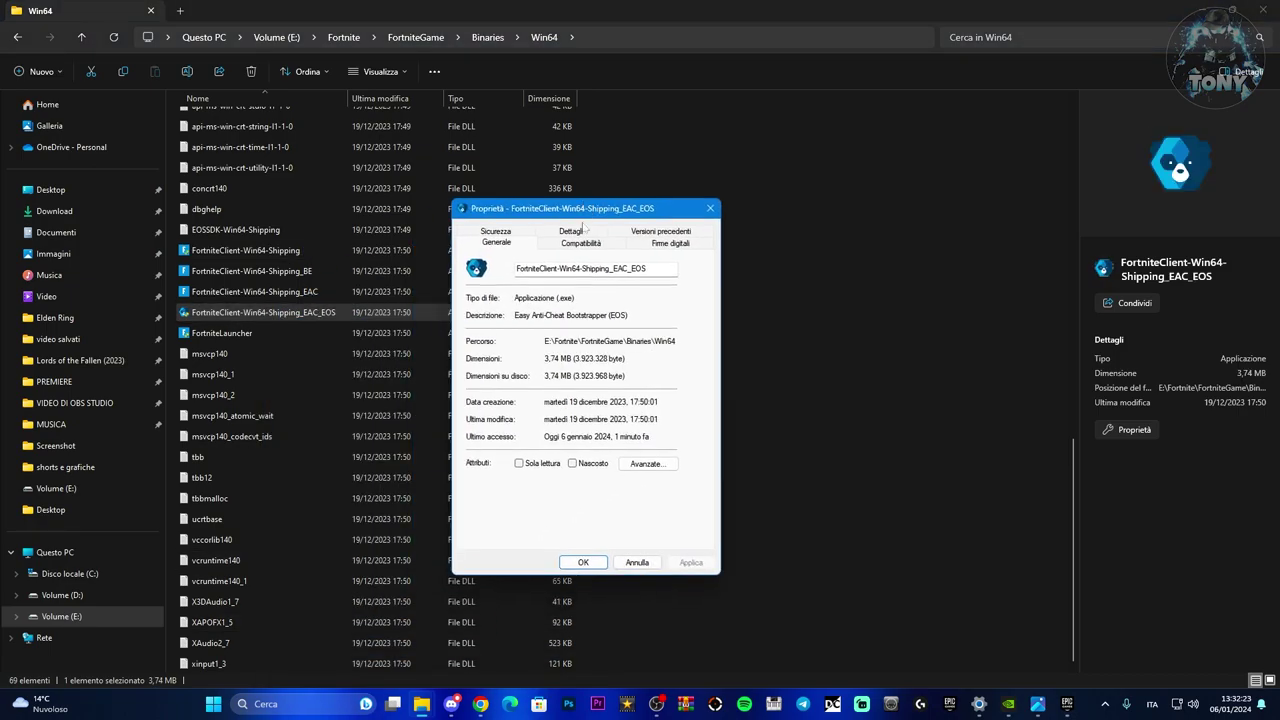
pyautogui.click(582, 243)
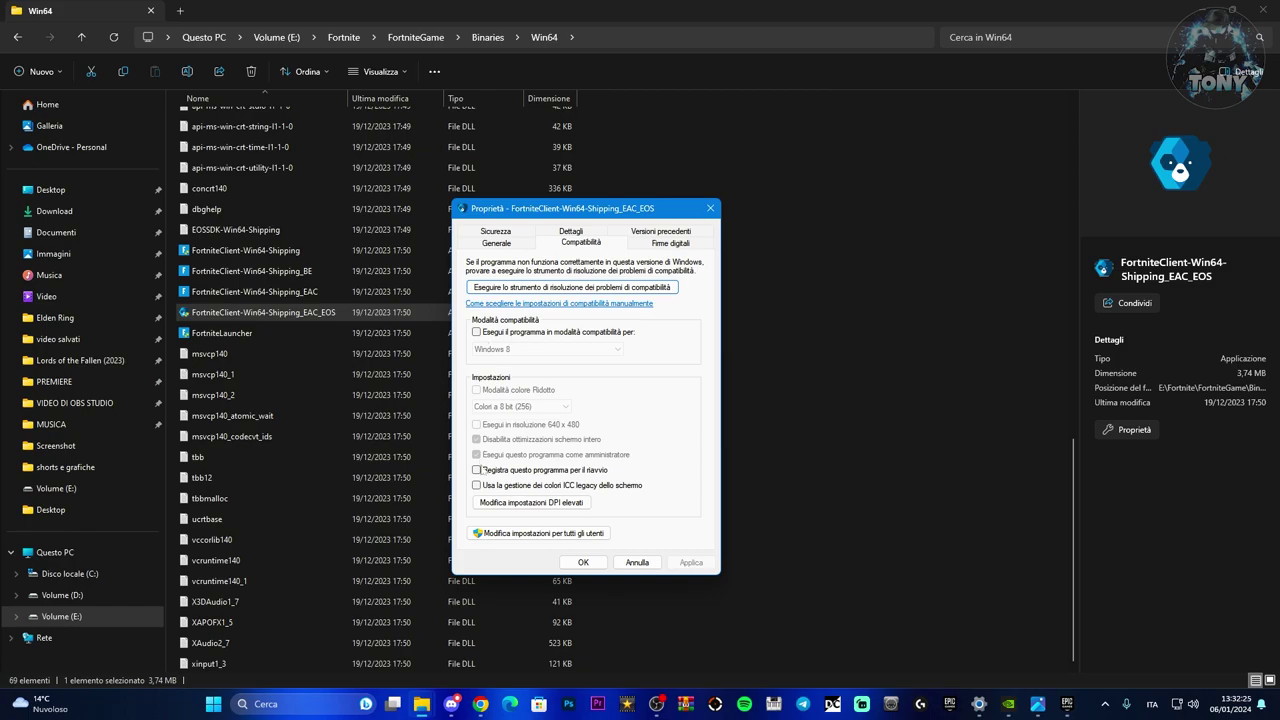
pyautogui.moveTo(596, 216); pyautogui.dragTo(734, 181)
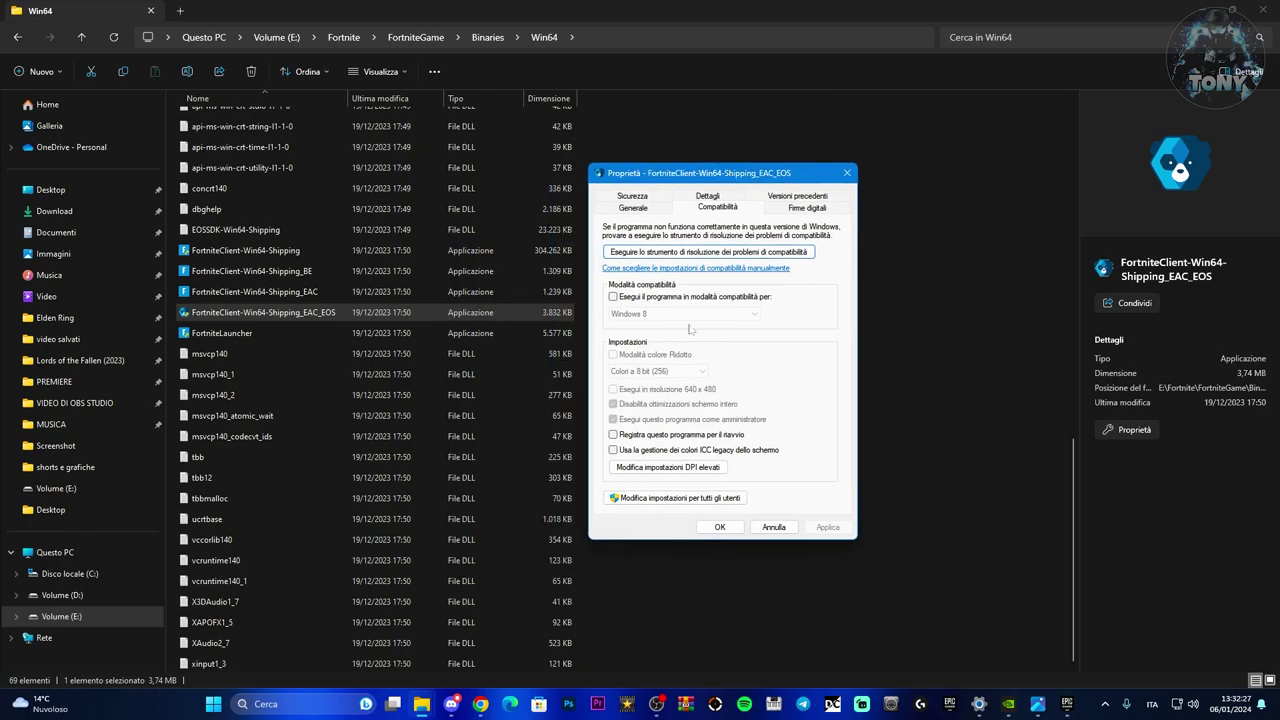
# Step: In the all-users compatibility settings of FortniteClient-Win64-Shipping_EAC_EOS, keep fullscreen optimizations disabled and run as administrator enabled, and apply them
pyautogui.click(645, 500)
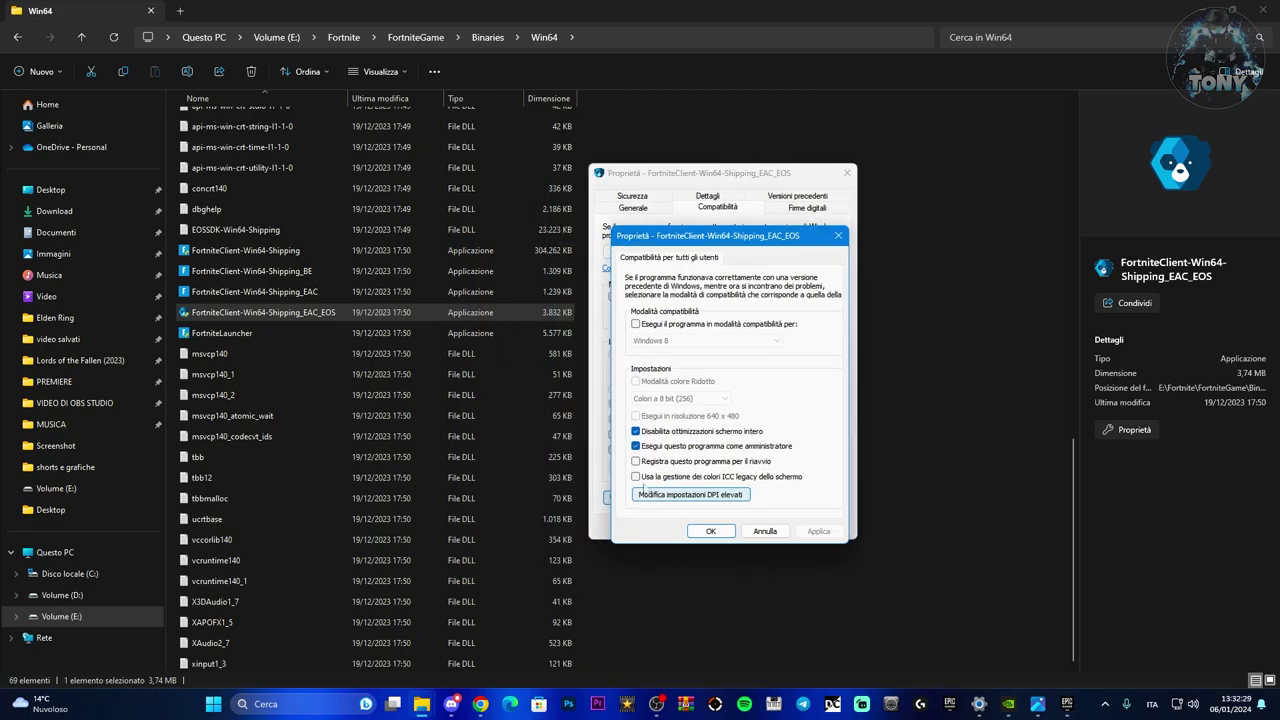
pyautogui.click(636, 431)
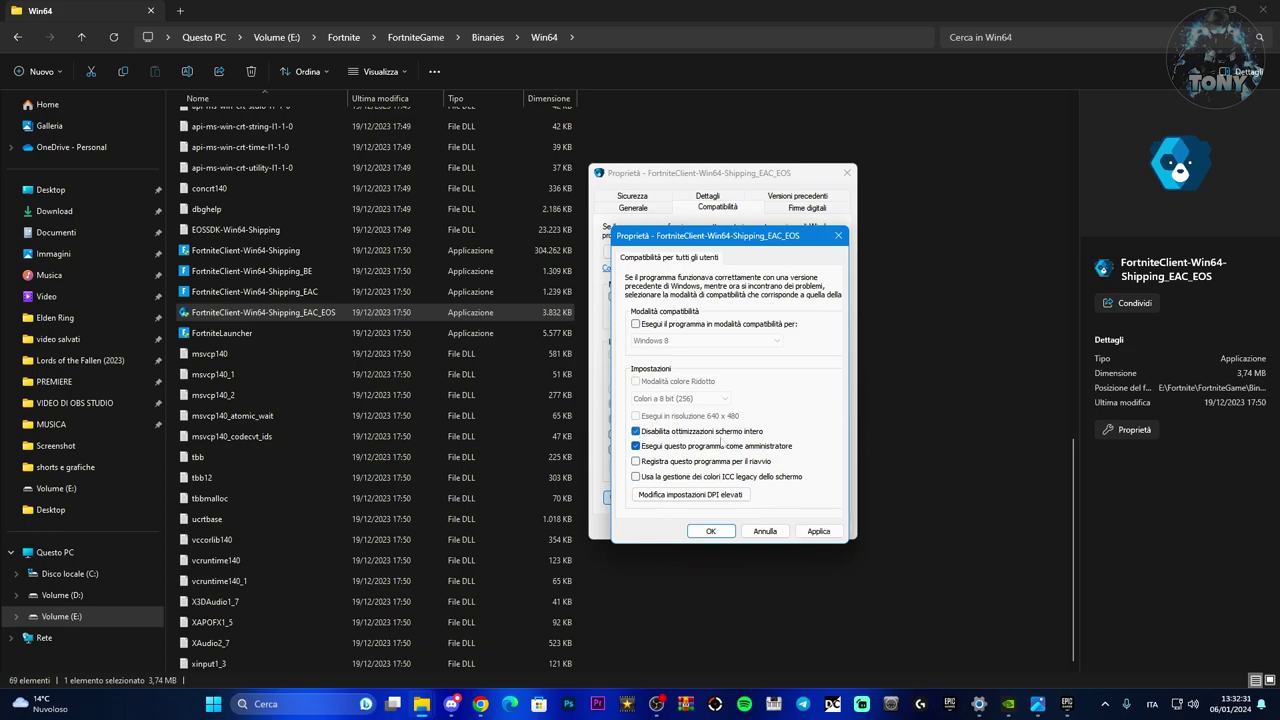
pyautogui.click(826, 533)
pyautogui.click(640, 325)
pyautogui.click(664, 341)
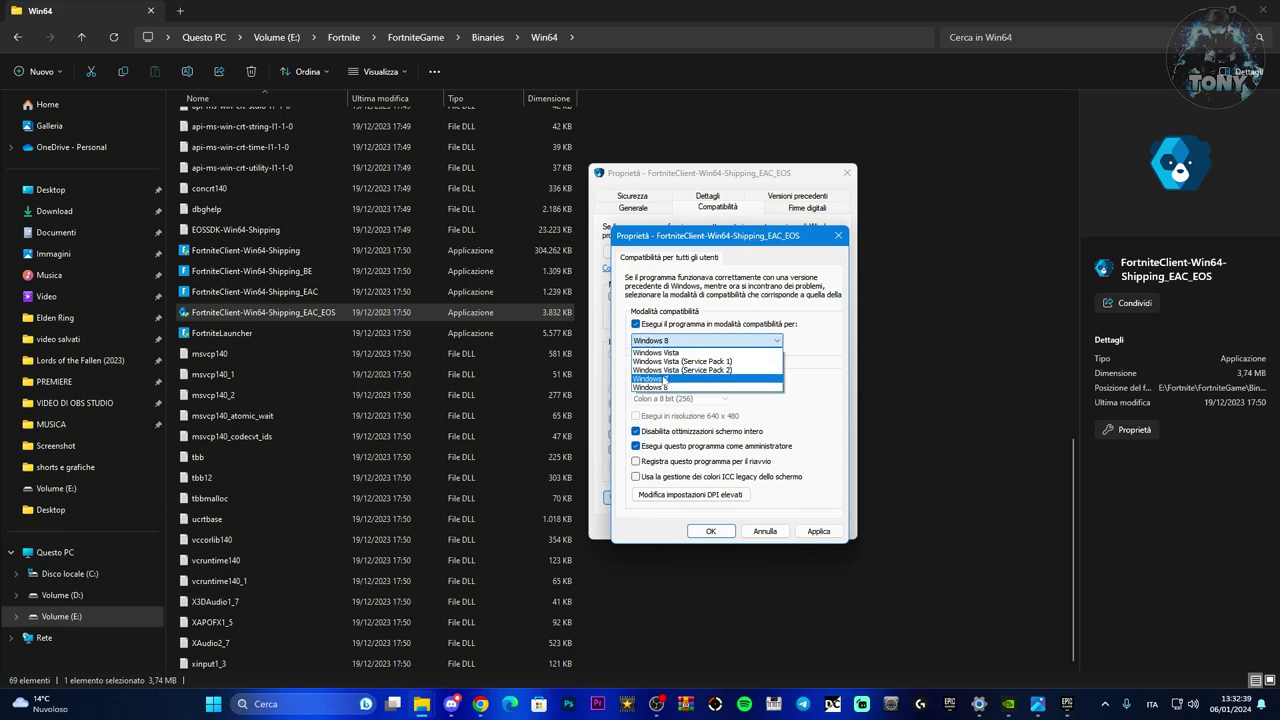
pyautogui.click(636, 324)
pyautogui.click(636, 324)
# Step: Apply the all-users settings and close the executable's properties, then dismiss Fortnite's management options in the Epic Games Launcher
pyautogui.click(818, 531)
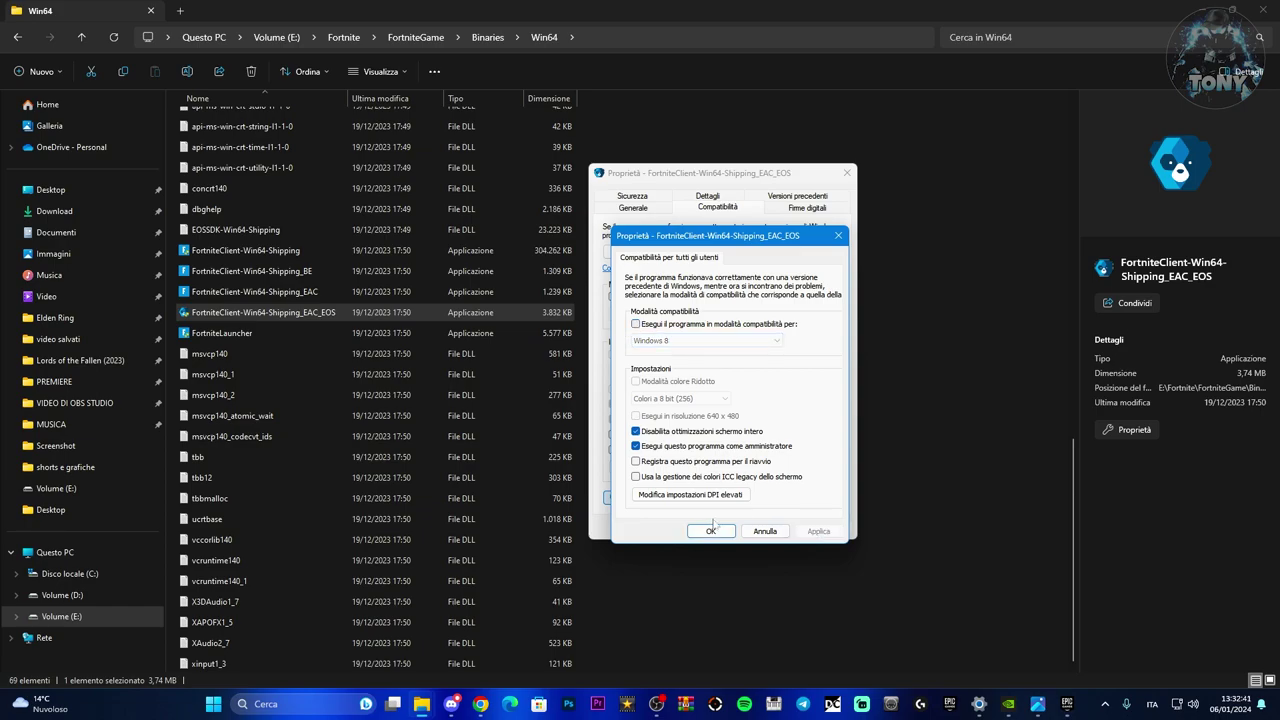
pyautogui.click(710, 531)
pyautogui.click(846, 173)
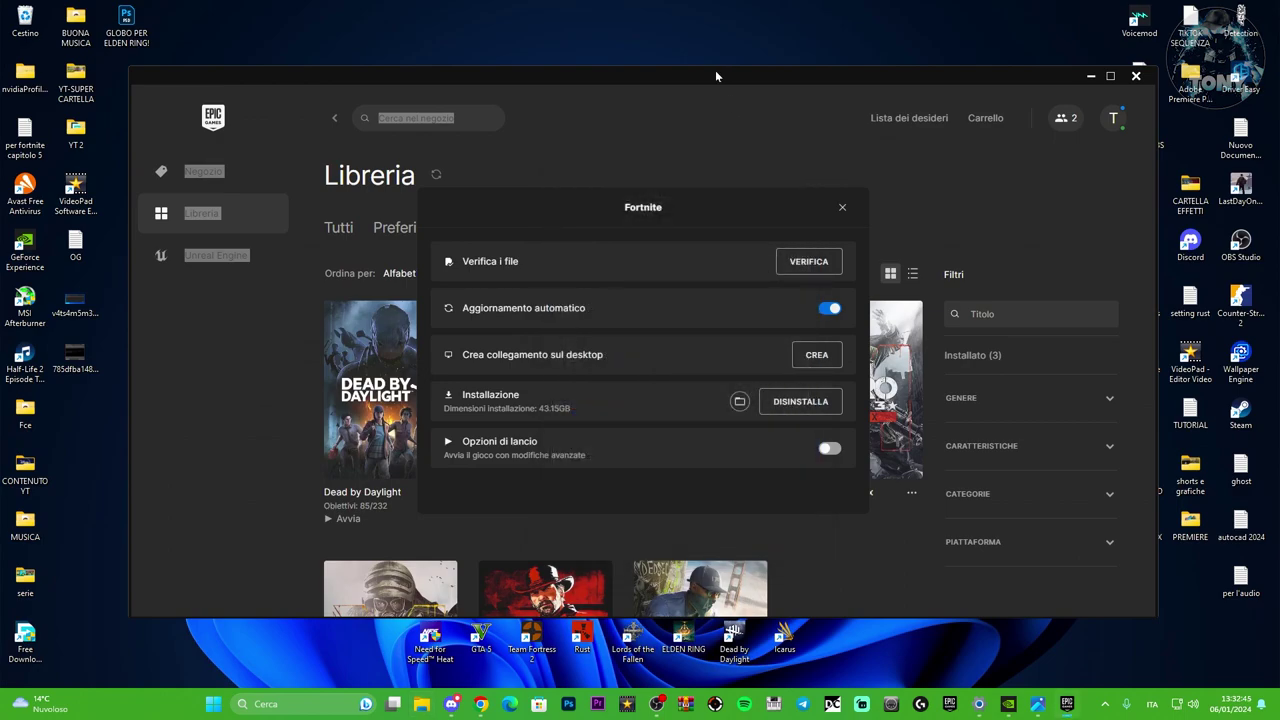
pyautogui.click(842, 207)
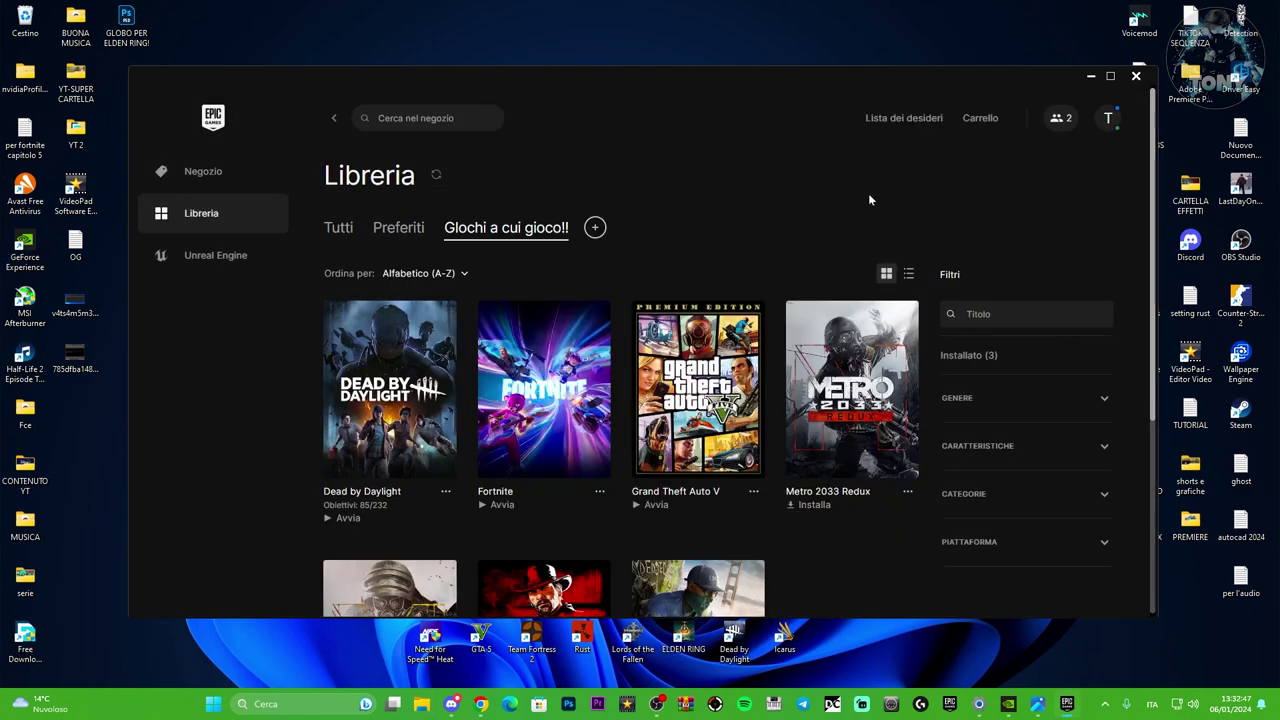
# Step: Open the Windows graphics settings (Impostazioni grafica) from the recent searches and look through the custom app options
pyautogui.press('super+s')
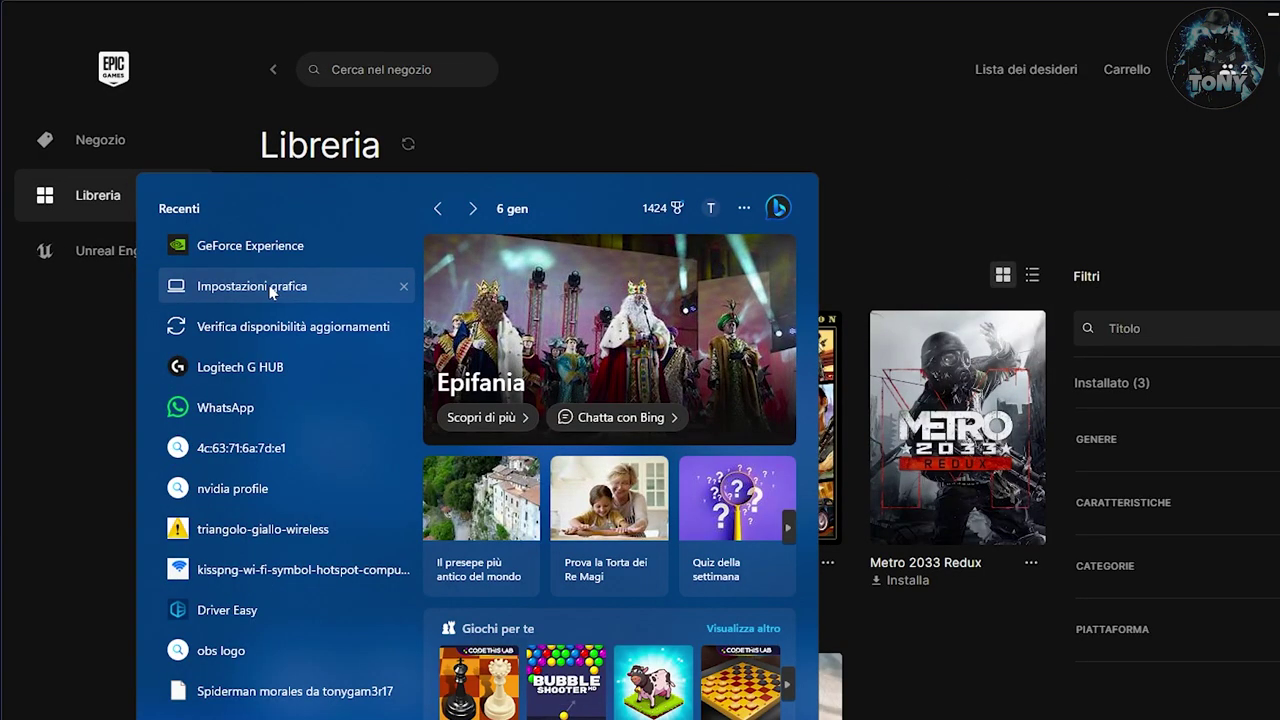
pyautogui.click(335, 278)
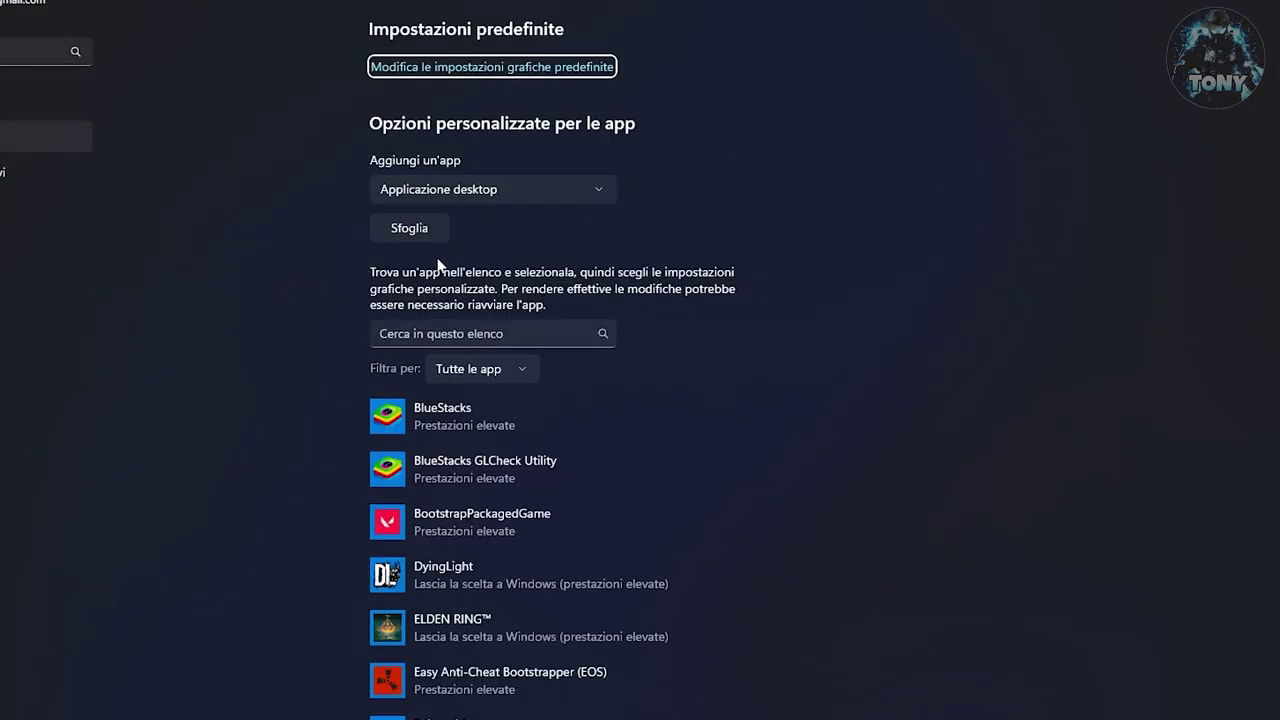
pyautogui.scroll(-10, 1087, 412)
pyautogui.scroll(10, 1084, 436)
# Step: Try to add FortniteClient-Win64-Shipping from Fortnite\FortniteGame\Binaries\Win64 as a desktop app in the graphics settings
pyautogui.click(409, 228)
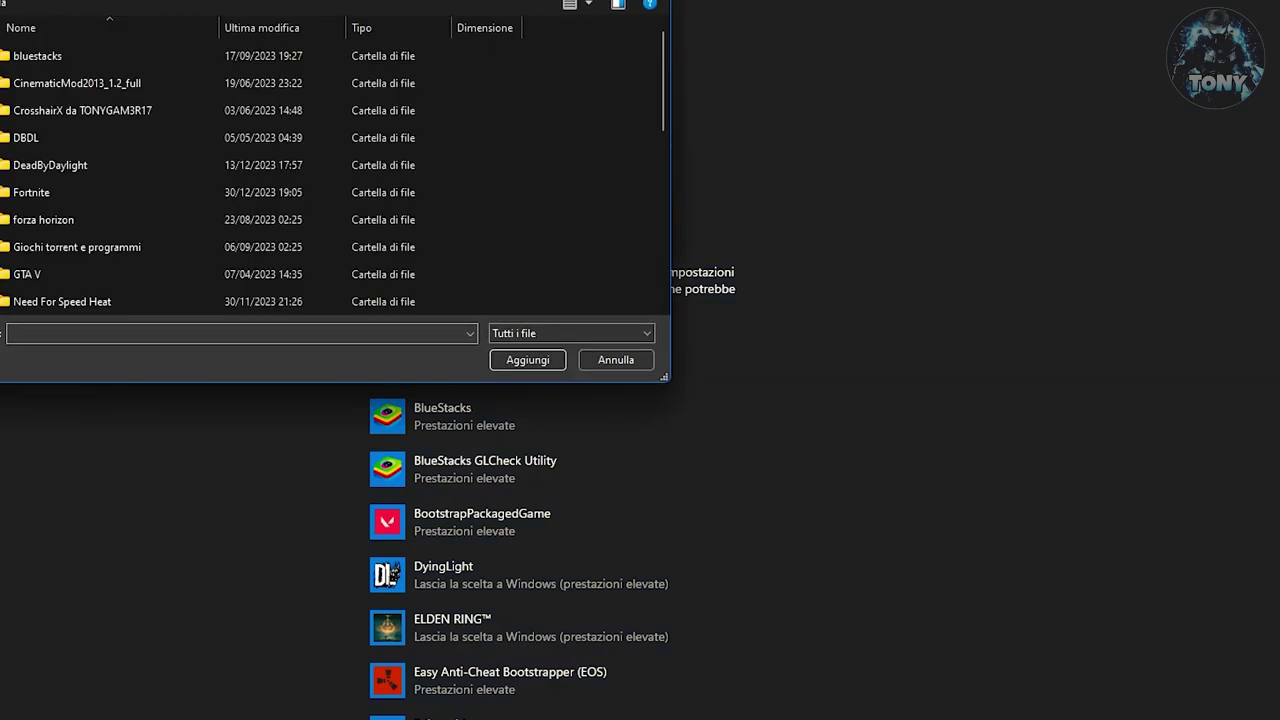
pyautogui.doubleClick(139, 196)
pyautogui.doubleClick(118, 176)
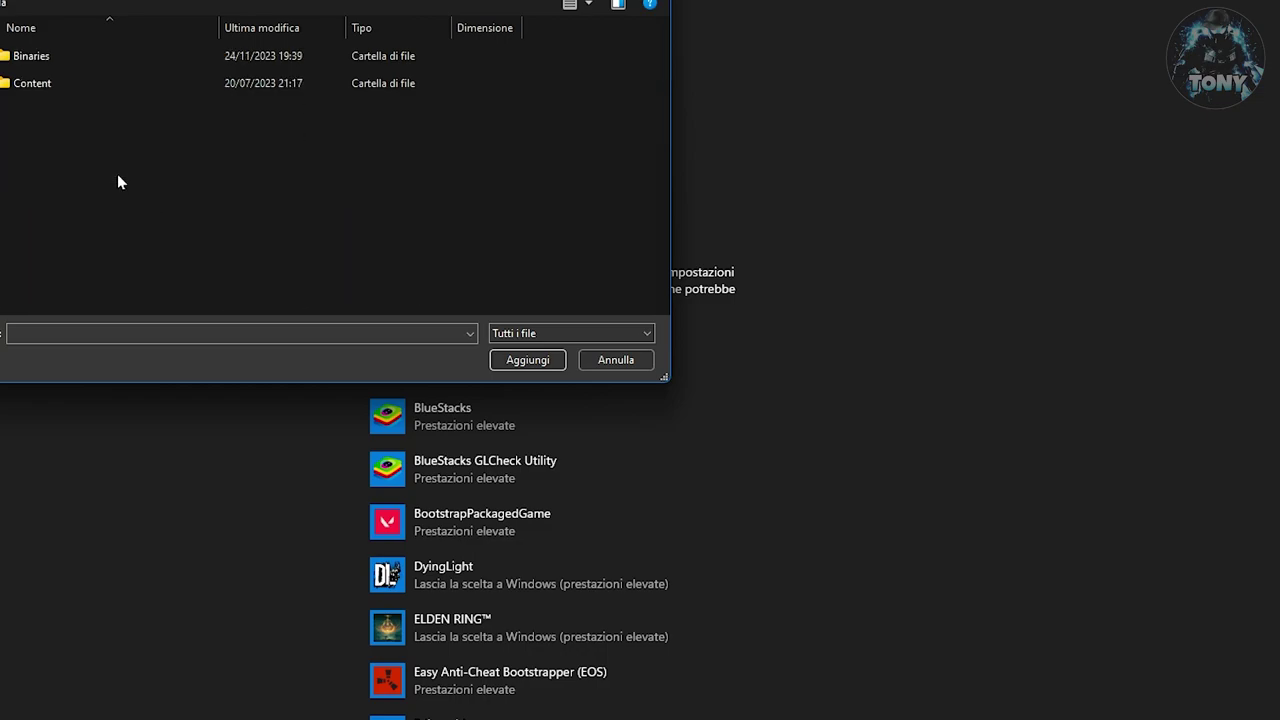
pyautogui.doubleClick(91, 52)
pyautogui.doubleClick(91, 83)
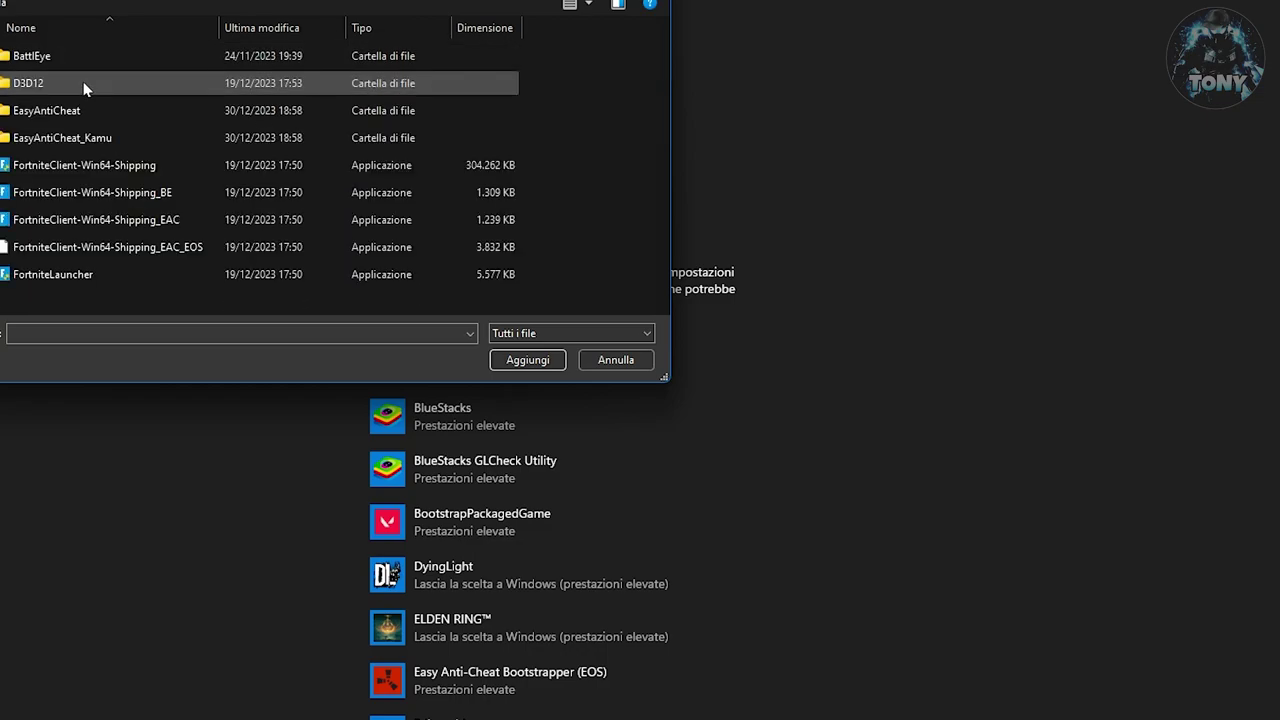
pyautogui.click(136, 168)
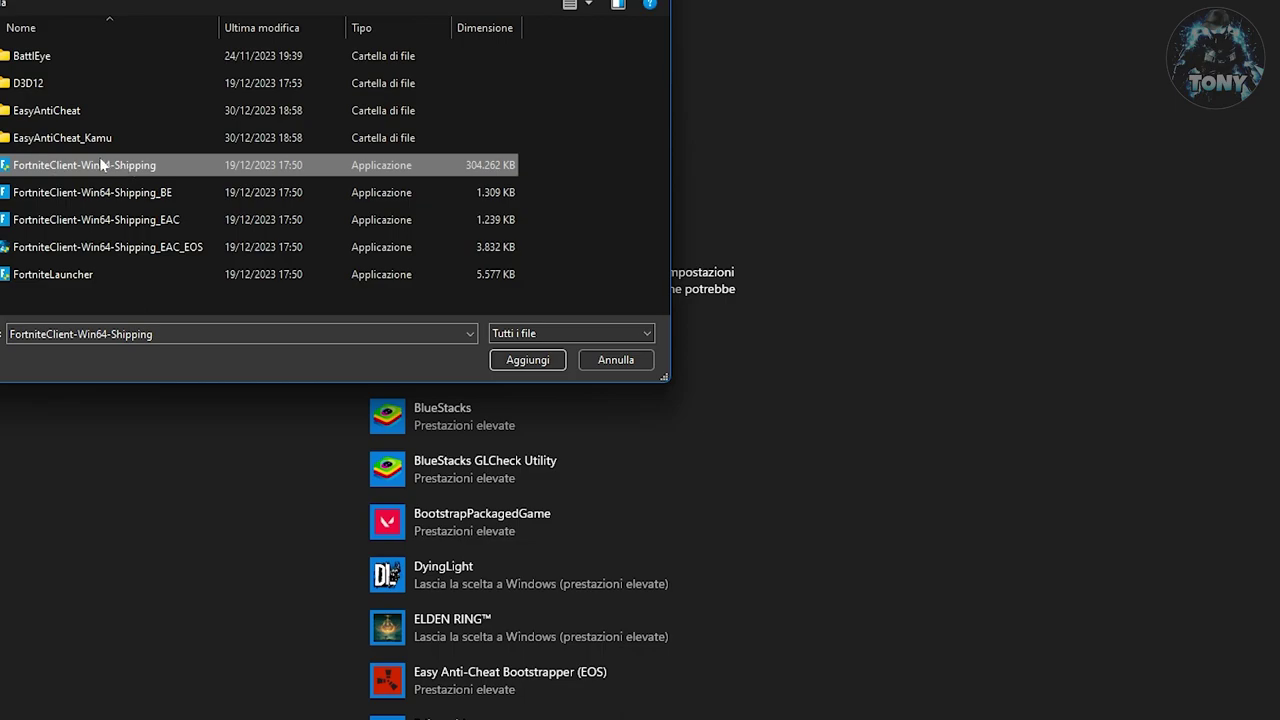
pyautogui.click(528, 360)
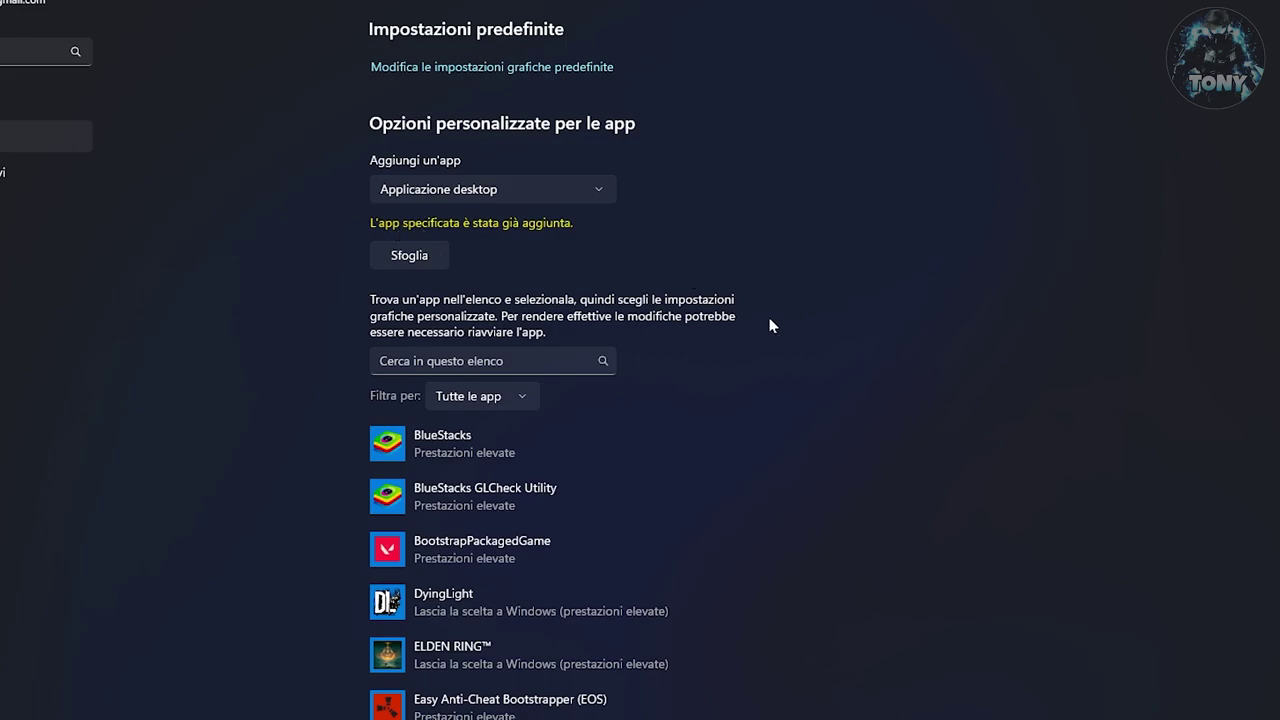
# Step: Find Fortnite in the graphics app list and save its graphics preference as Prestazioni elevate
pyautogui.scroll(-10, 1046, 449)
pyautogui.scroll(-6, 1045, 445)
pyautogui.scroll(8, 1045, 445)
pyautogui.scroll(3, 1044, 443)
pyautogui.click(566, 421)
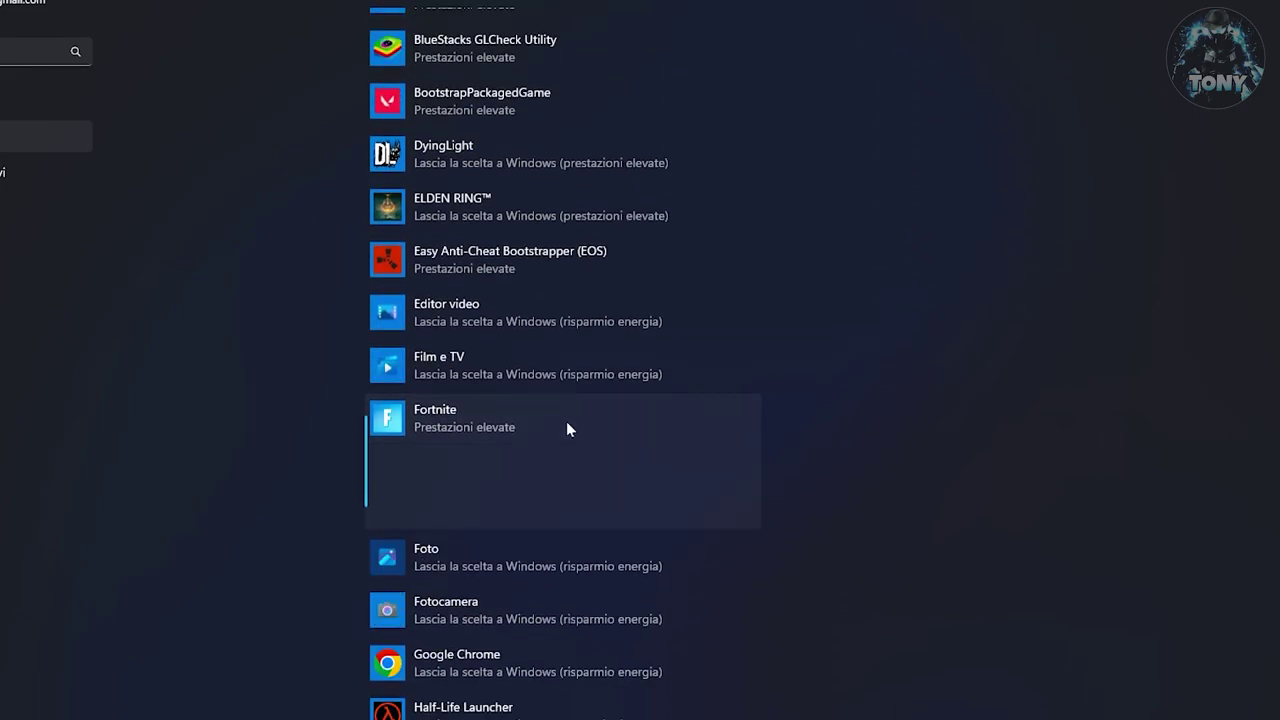
pyautogui.click(614, 506)
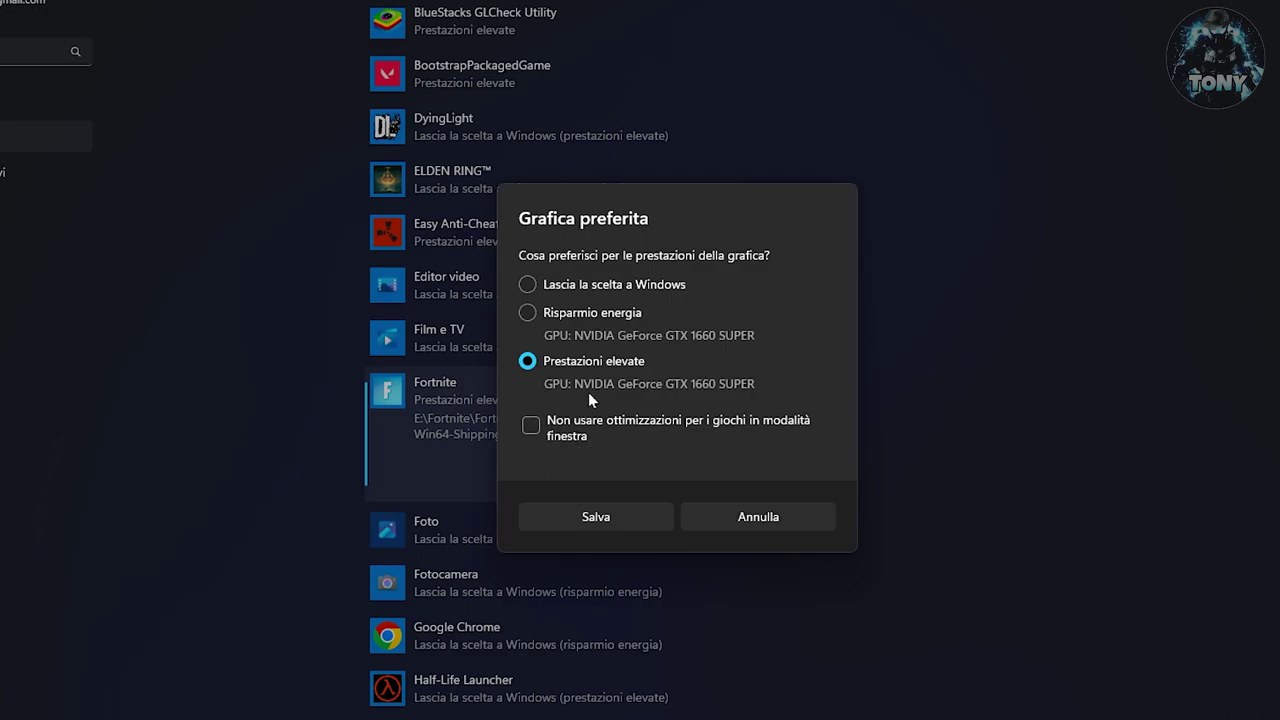
pyautogui.click(596, 516)
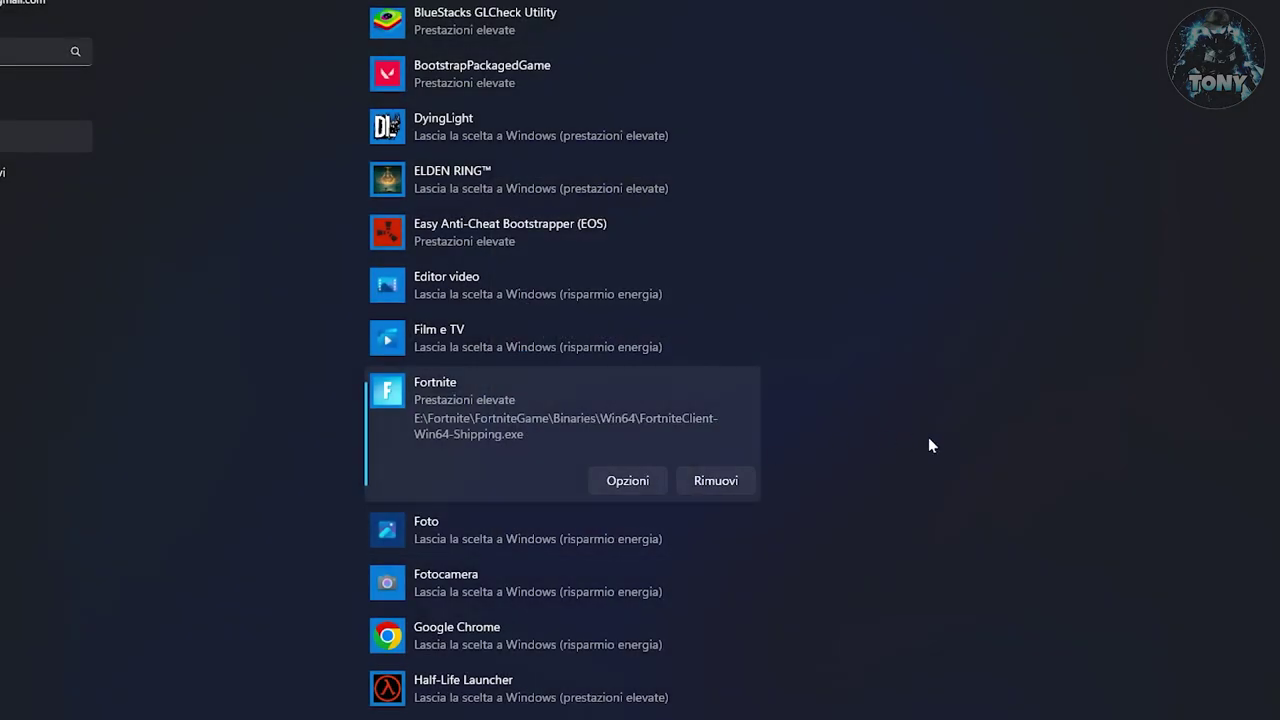
pyautogui.scroll(5, 913, 437)
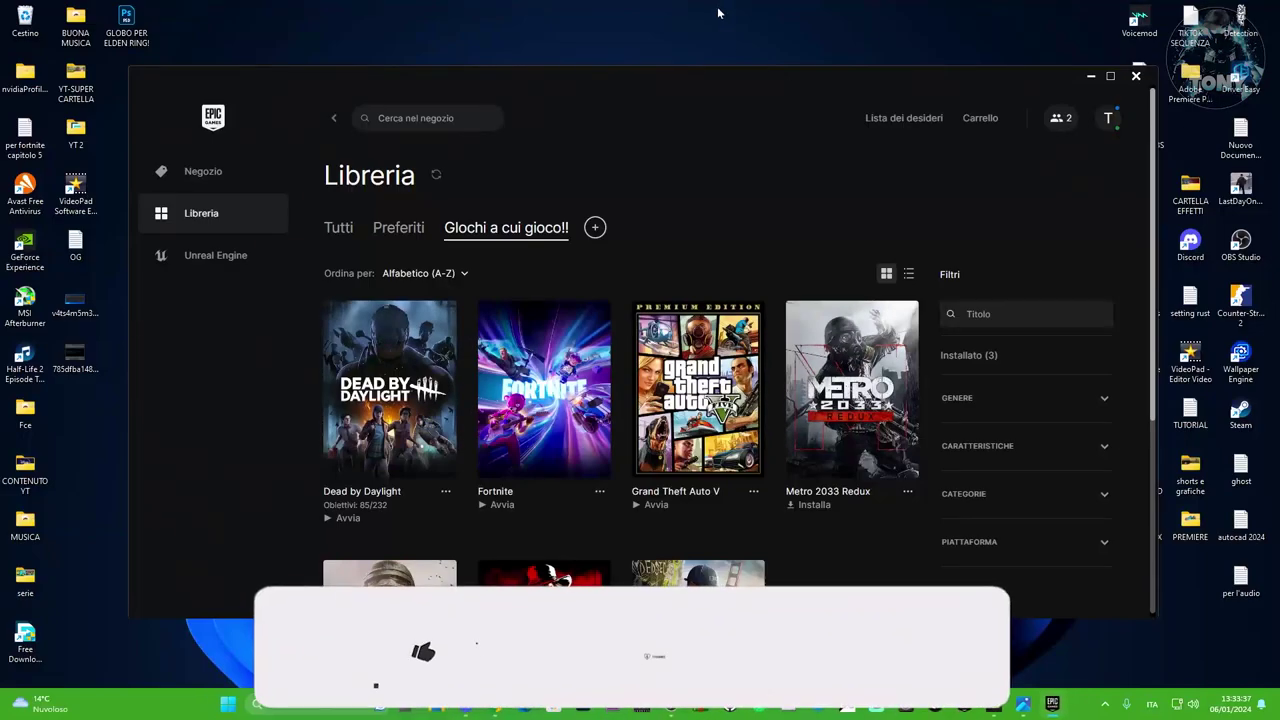
# Step: Open Fortnite's management options in the Epic Games Launcher library and enable the launch options (Opzioni di lancio) with -dx11
pyautogui.tripleClick(697, 100)
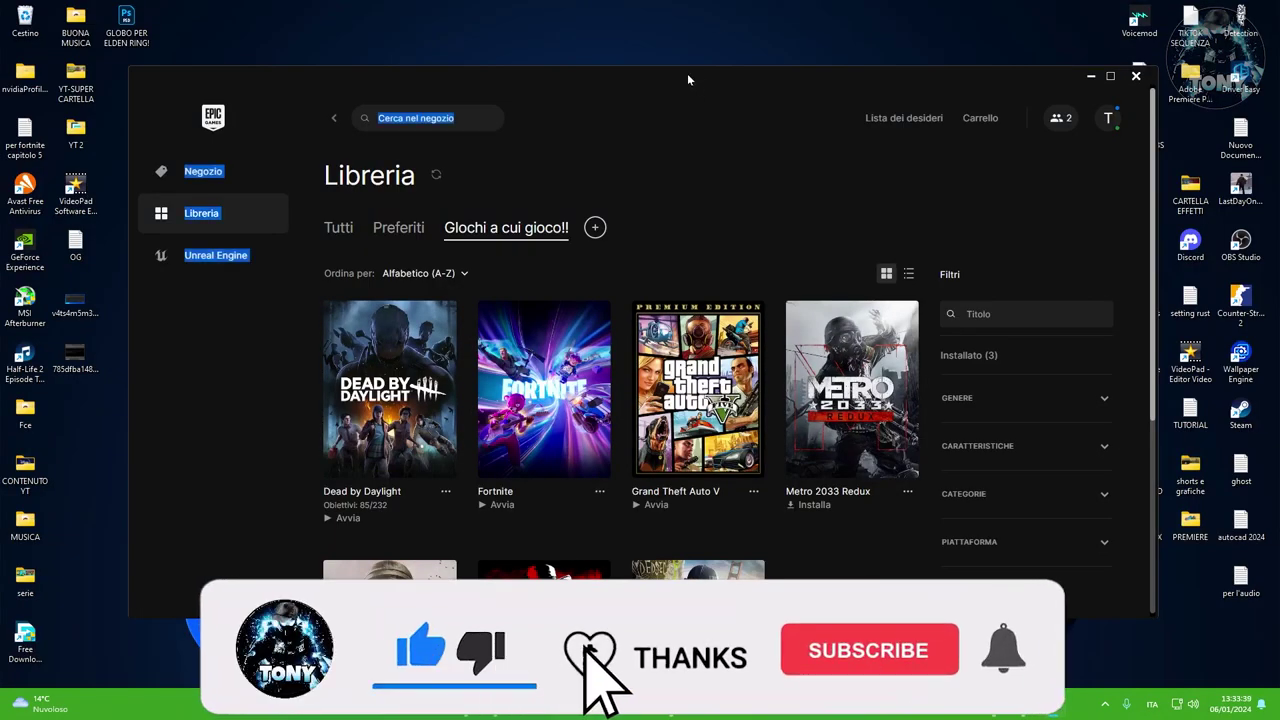
pyautogui.click(599, 494)
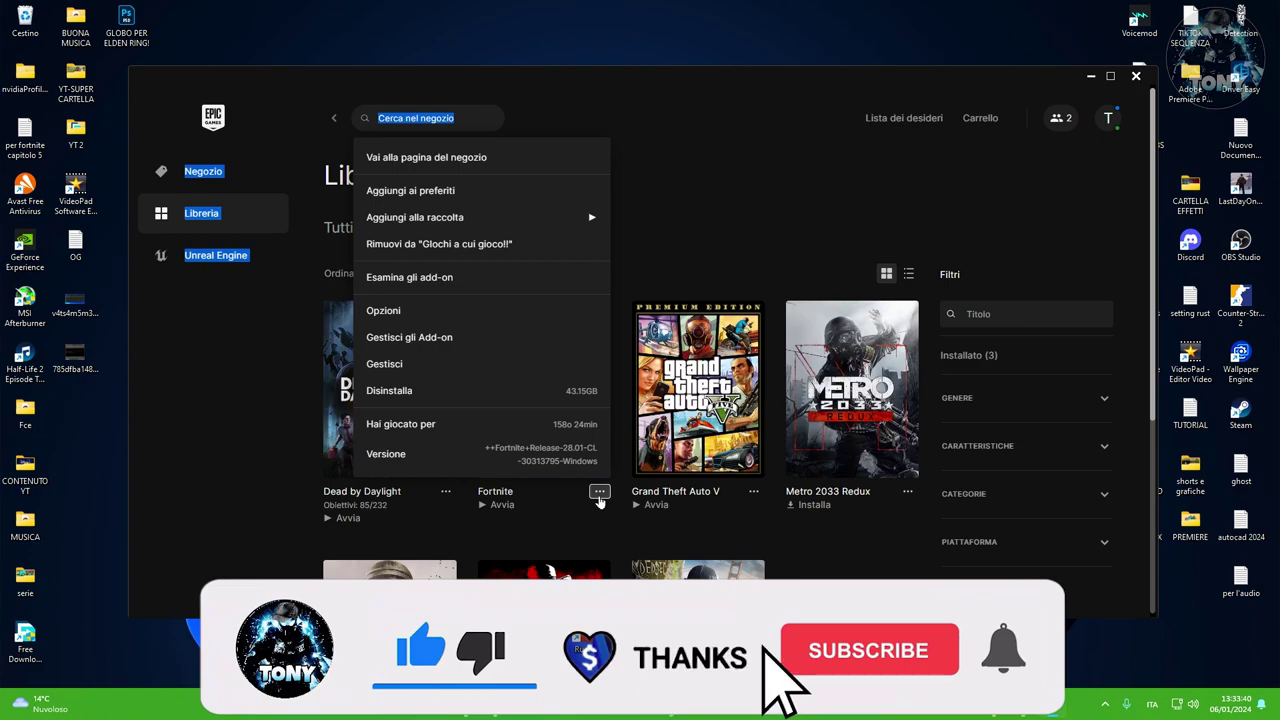
pyautogui.click(411, 366)
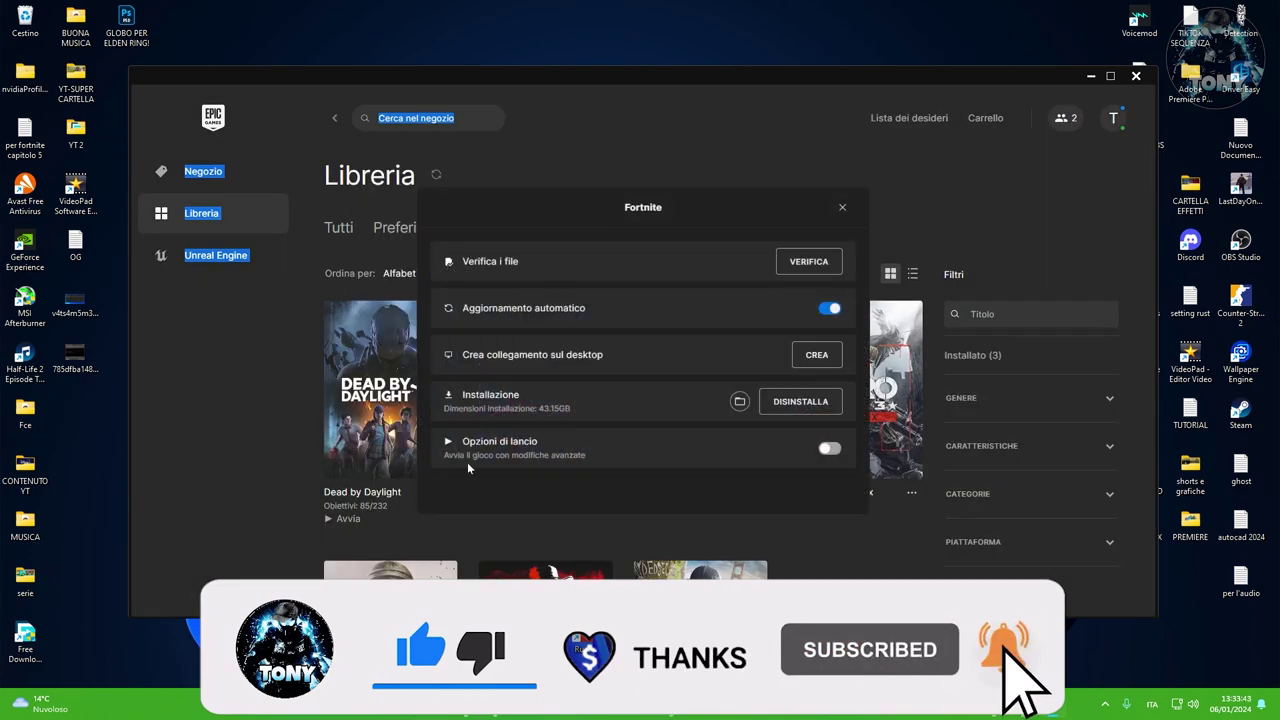
pyautogui.click(833, 450)
pyautogui.click(596, 478)
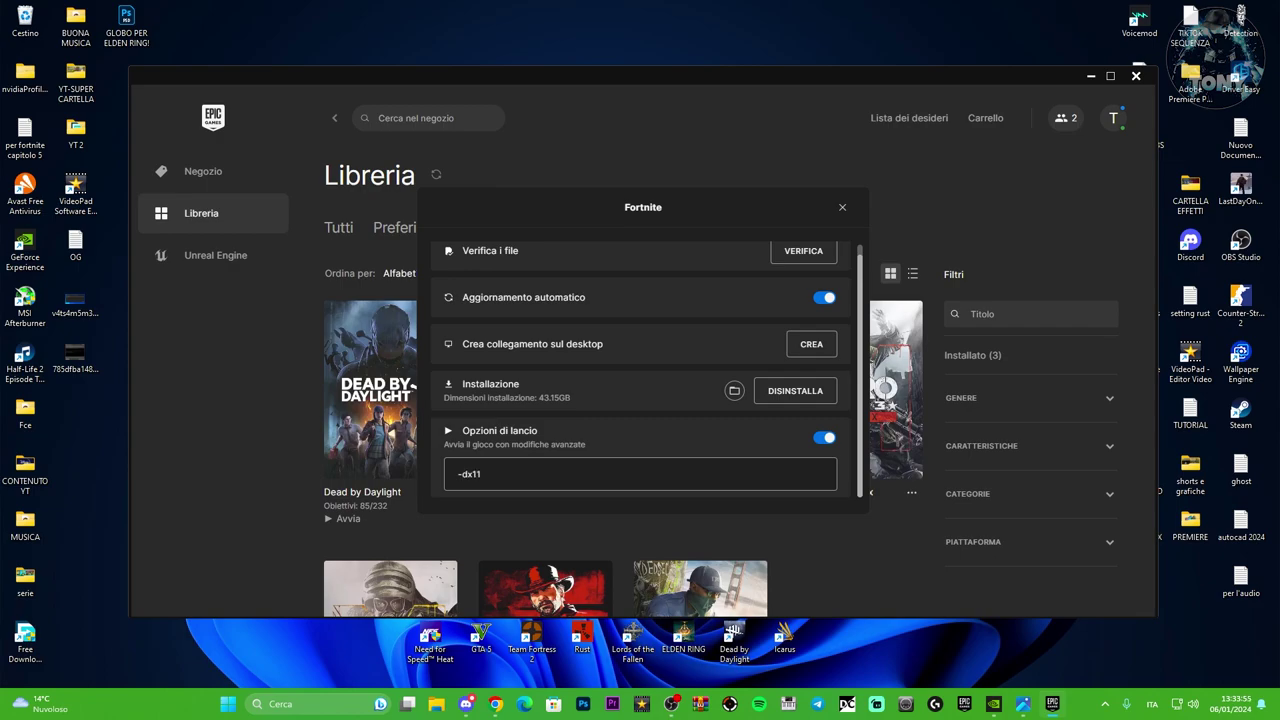
# Step: Start verifying Fortnite's files and open the download overview to follow the verification
pyautogui.scroll(1, 555, 417)
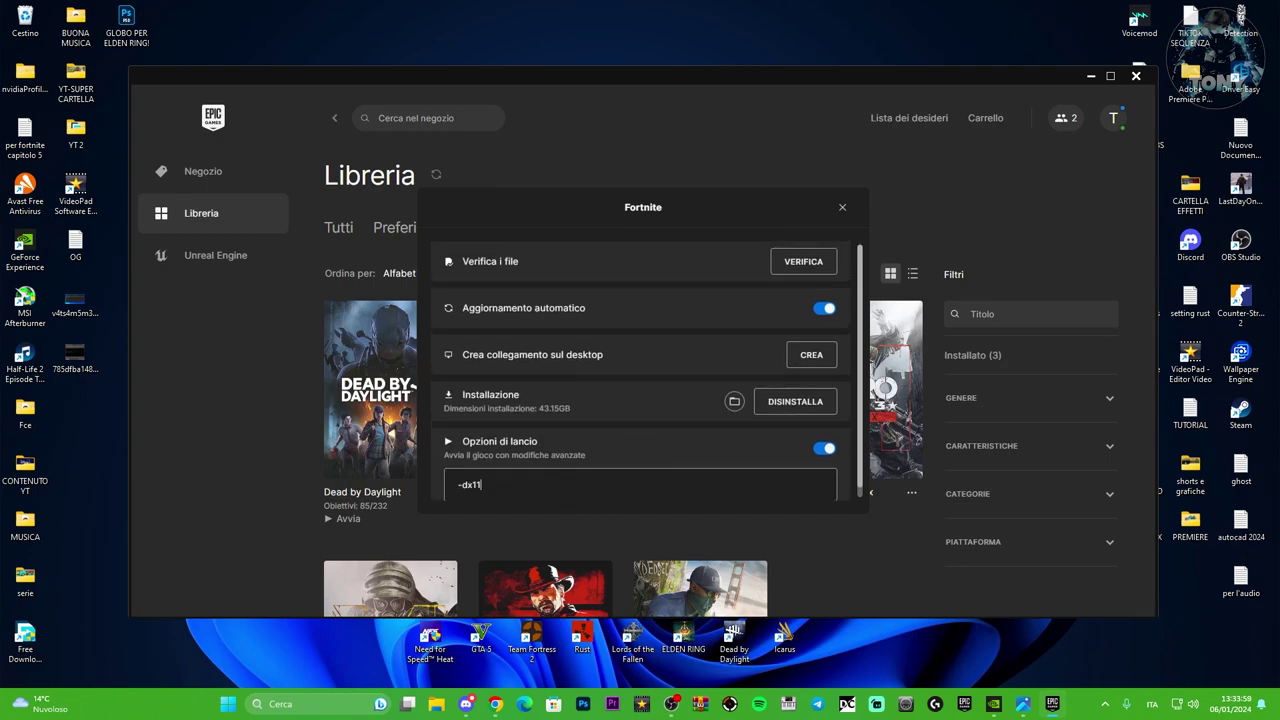
pyautogui.click(799, 263)
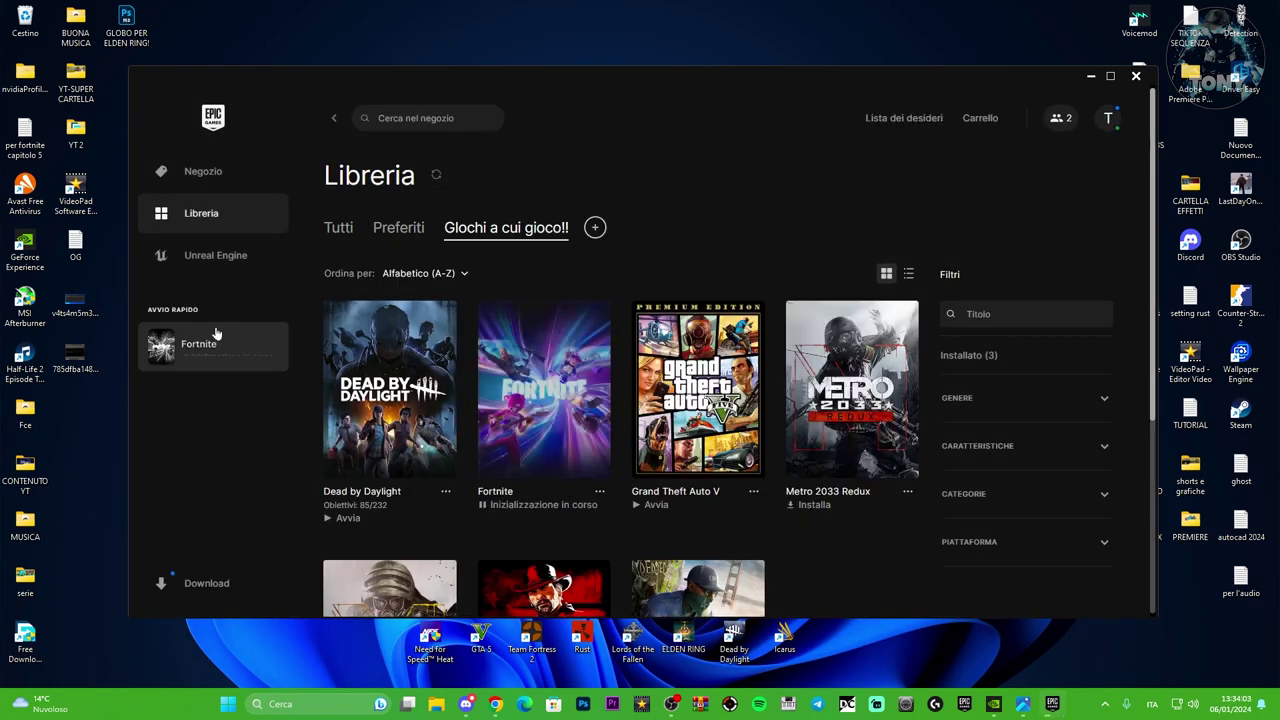
pyautogui.click(207, 584)
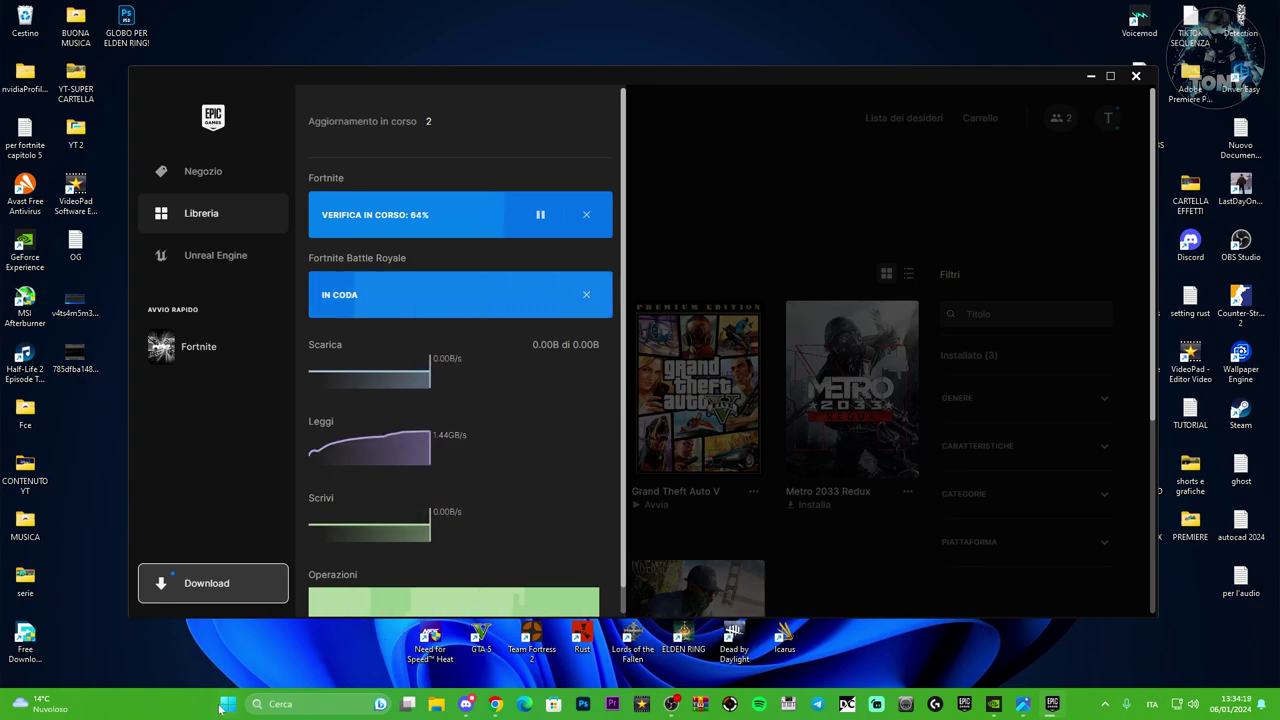
# Step: Open Task Manager (Gestione attività), look through the running processes and the options for ending one, then close it
pyautogui.press('super+x')
pyautogui.click(211, 540)
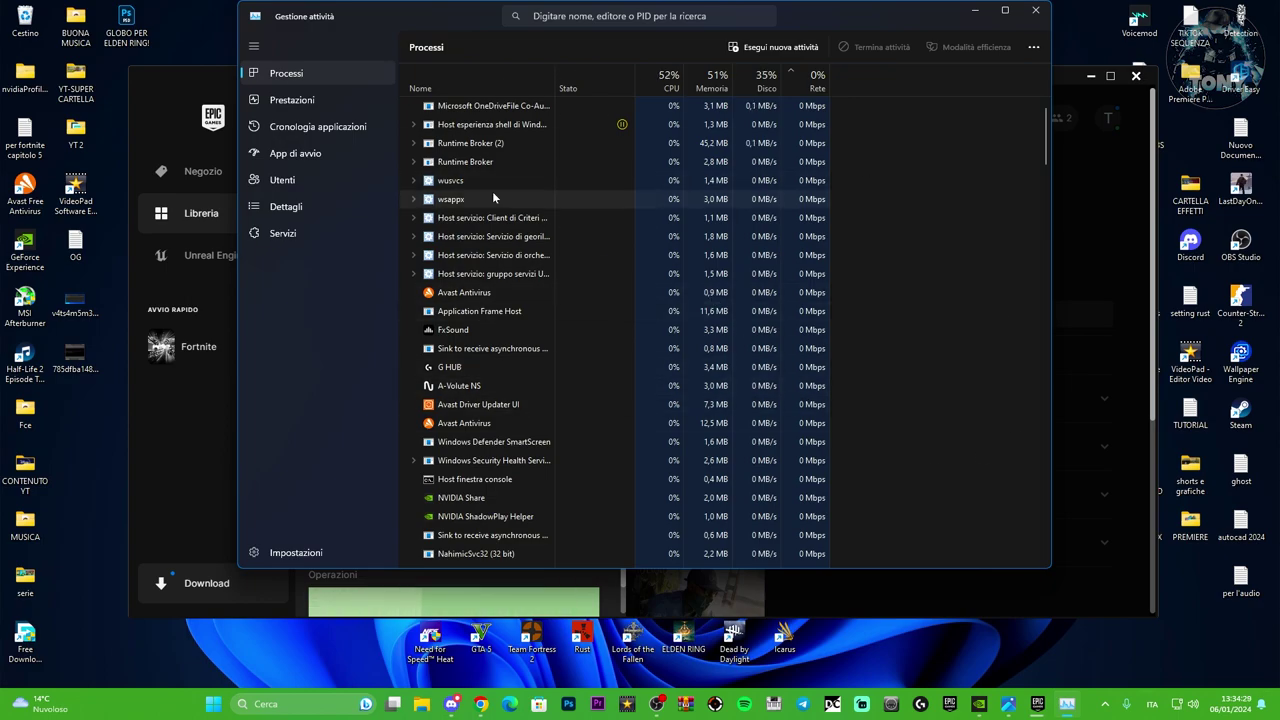
pyautogui.scroll(-1, 498, 262)
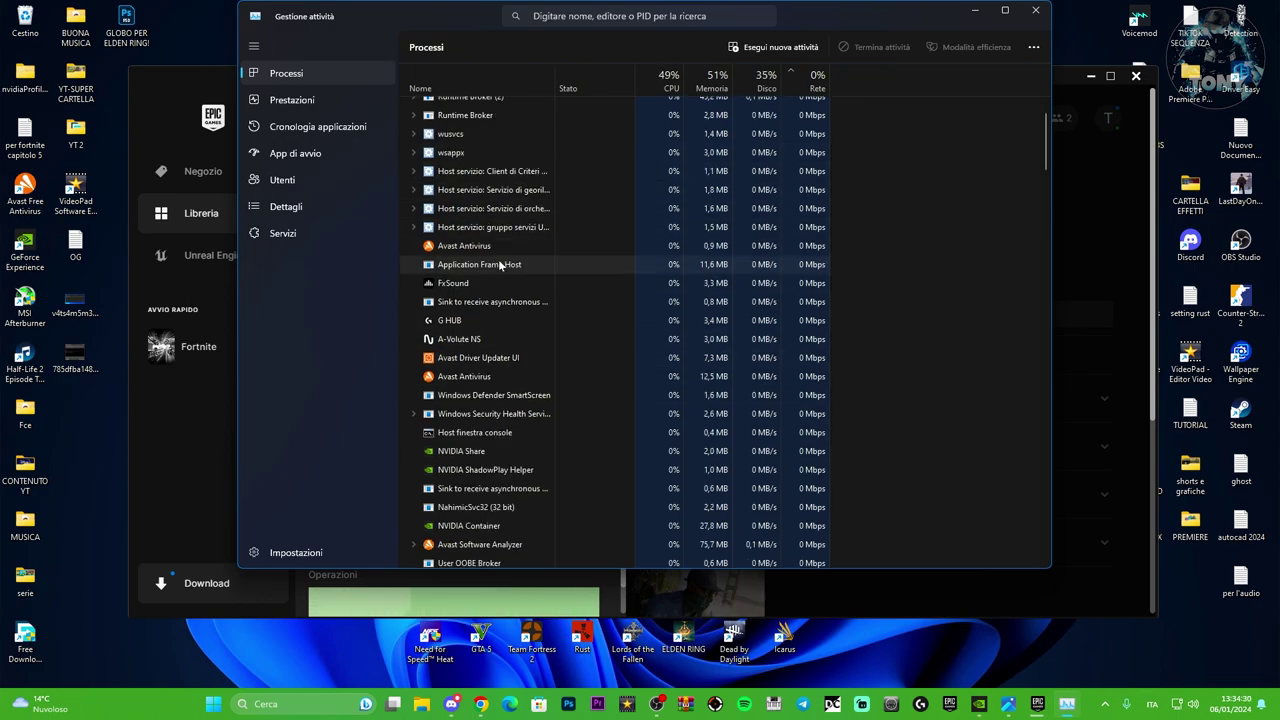
pyautogui.rightClick(490, 377)
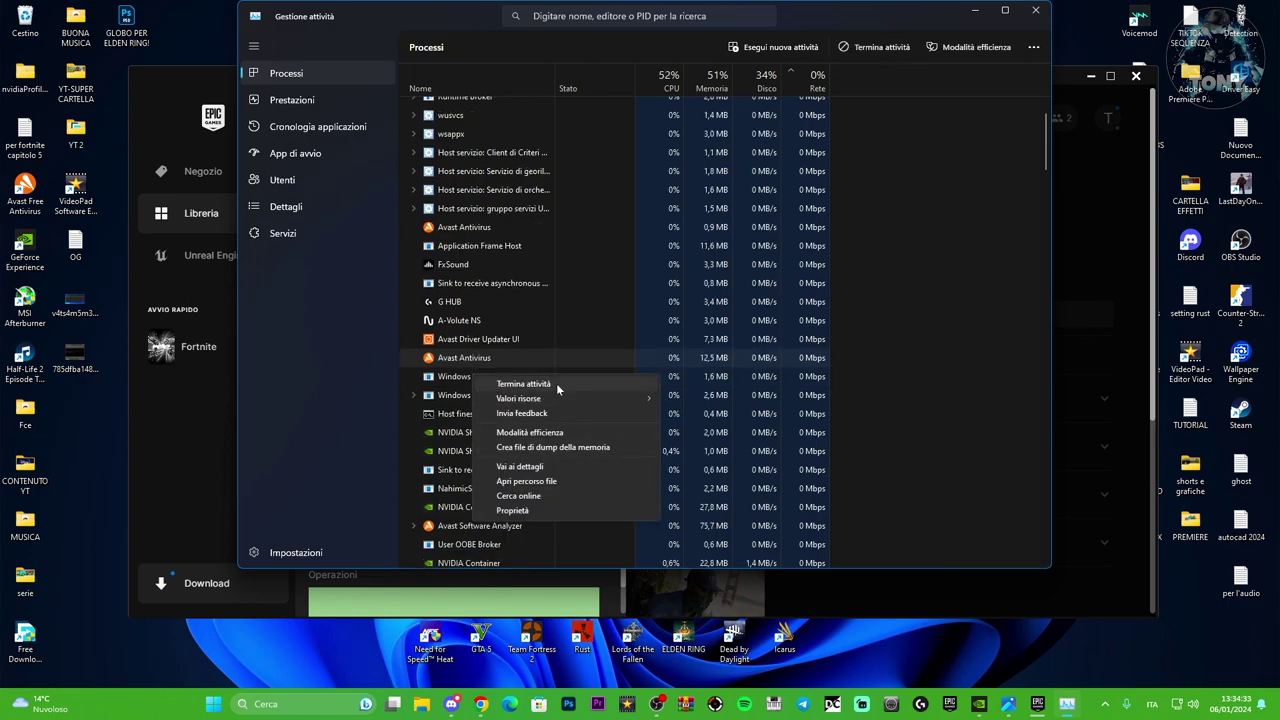
pyautogui.click(510, 360)
pyautogui.scroll(1, 530, 360)
pyautogui.scroll(-5, 535, 357)
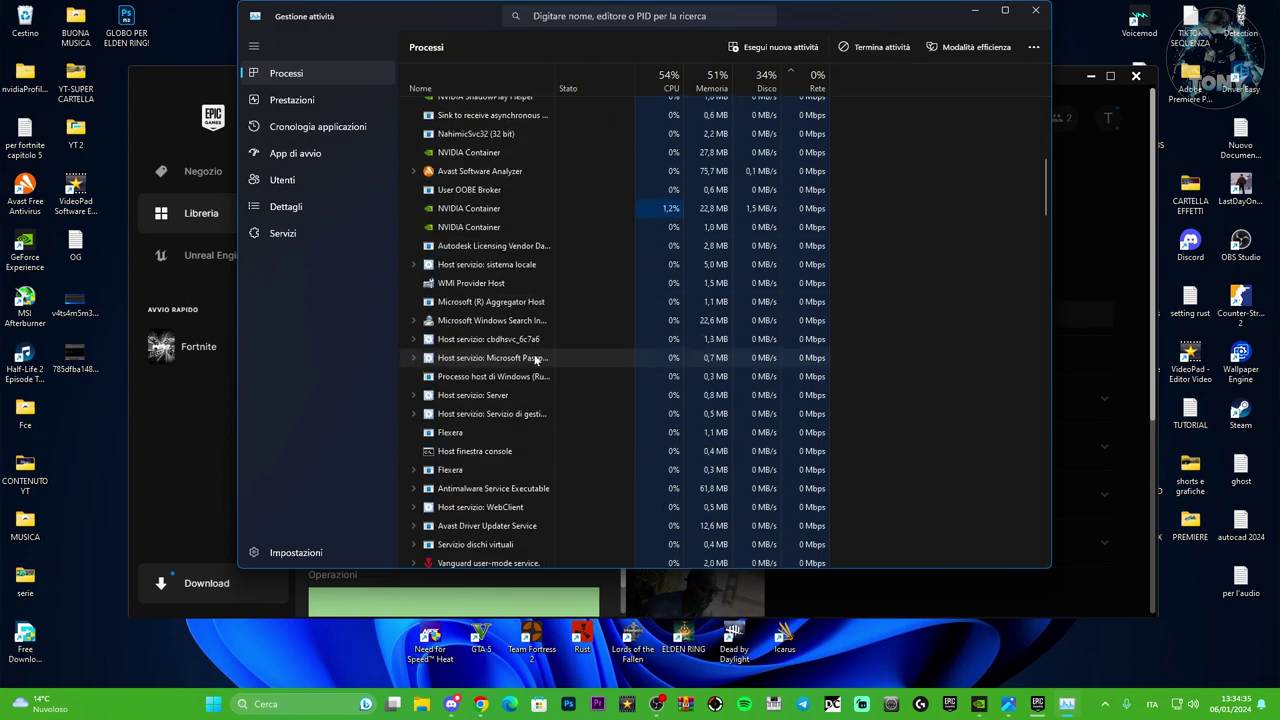
pyautogui.scroll(5, 534, 350)
pyautogui.click(1034, 13)
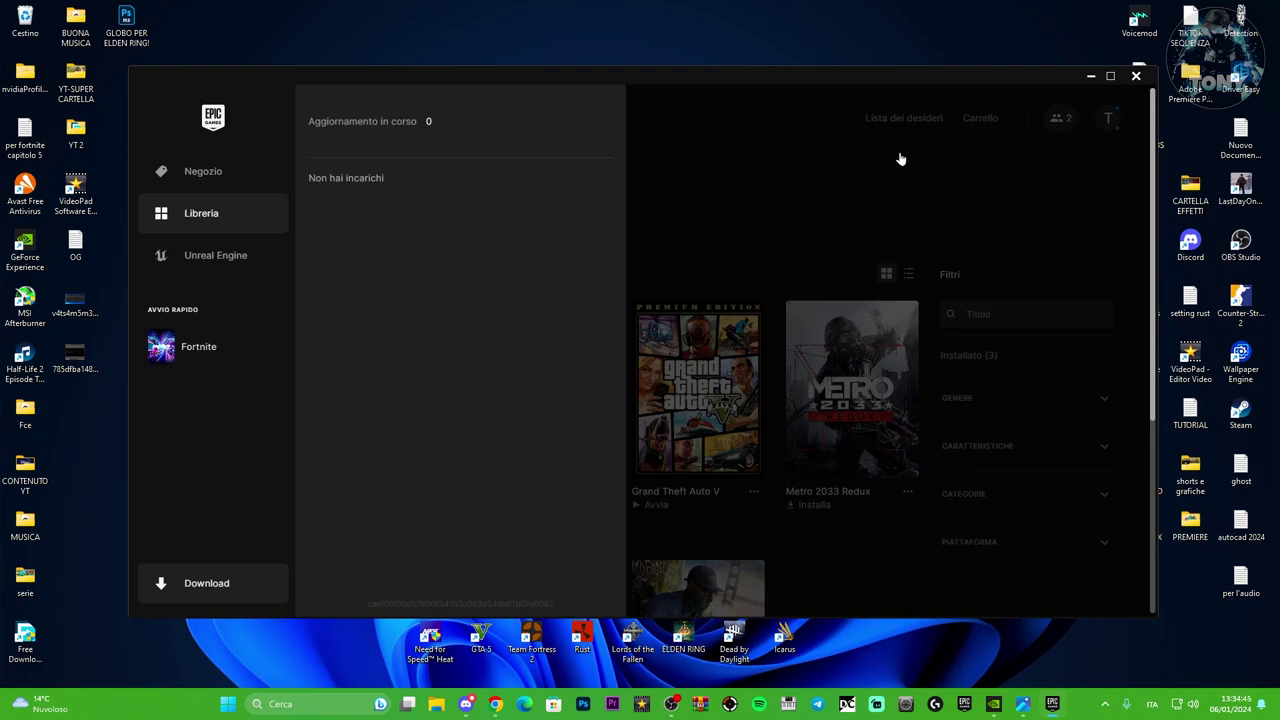
# Step: Dismiss the download overview and minimize the Epic Games Launcher
pyautogui.click(897, 157)
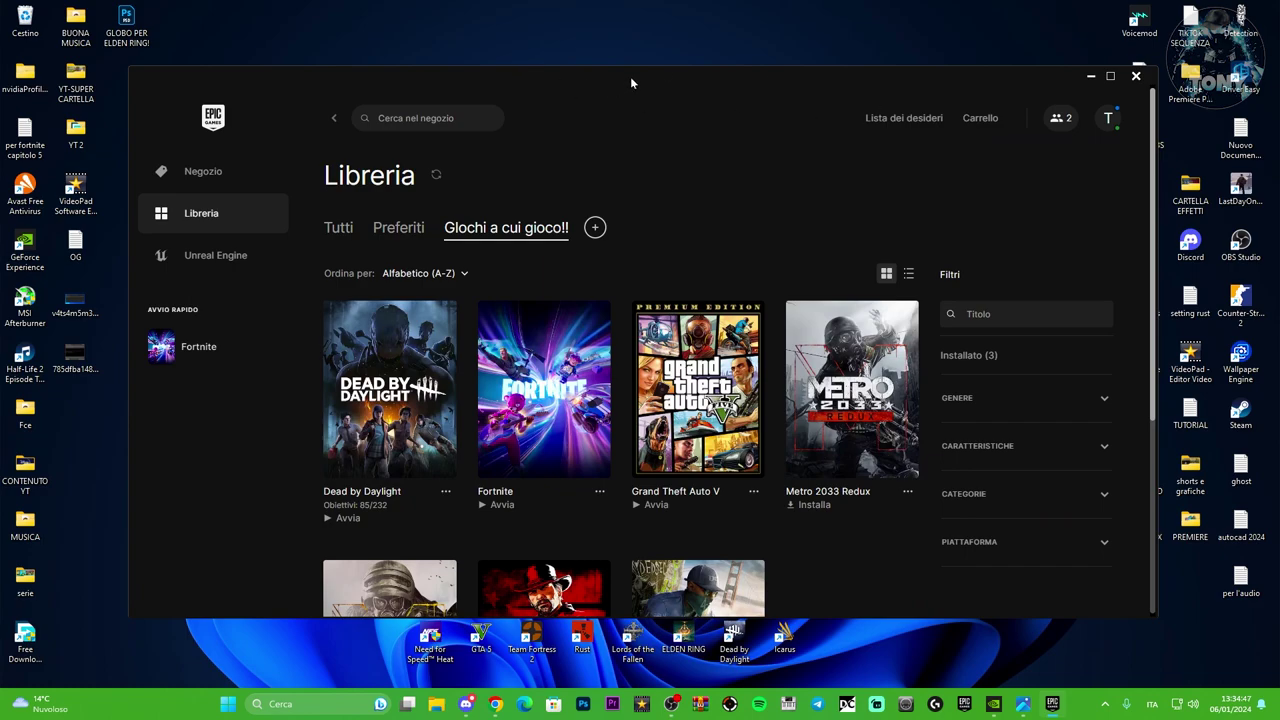
pyautogui.moveTo(632, 78); pyautogui.dragTo(622, 76)
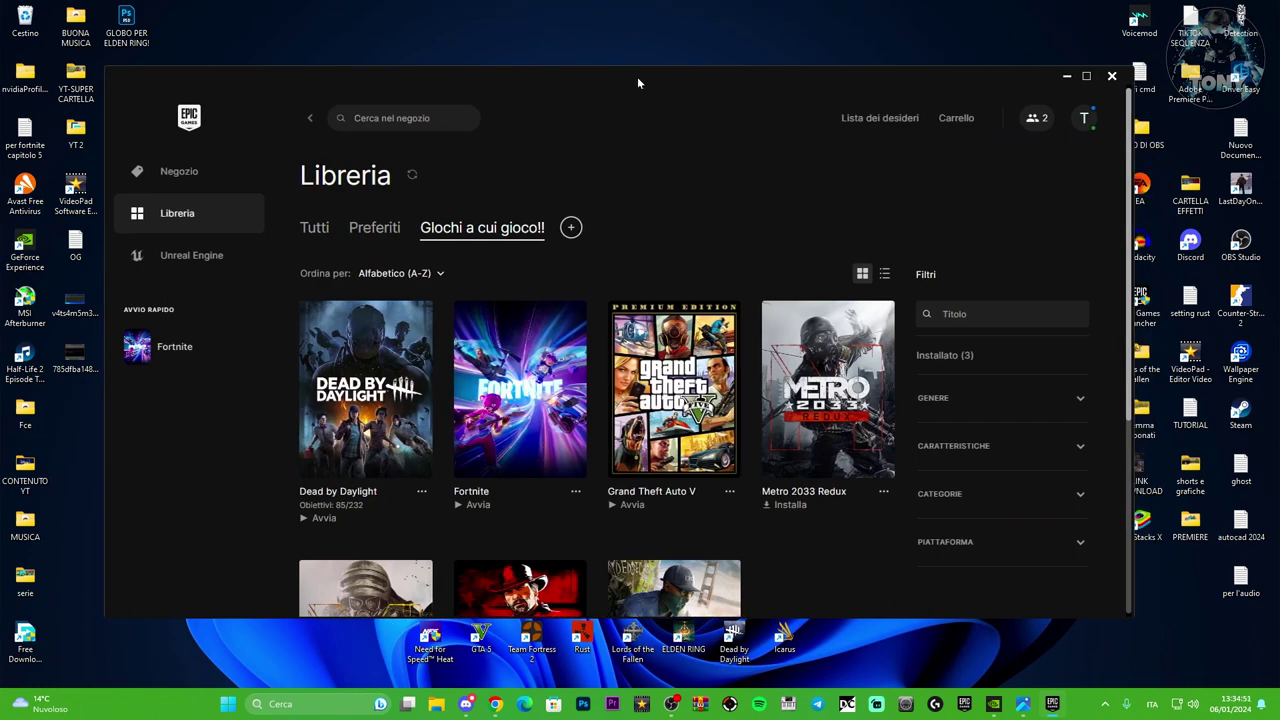
pyautogui.click(1067, 76)
# Step: Switch to Chrome and go to the Visual Studio 2015, 2017, 2019 e 2022 section of the Microsoft Visual C++ Redistributable page
pyautogui.click(495, 704)
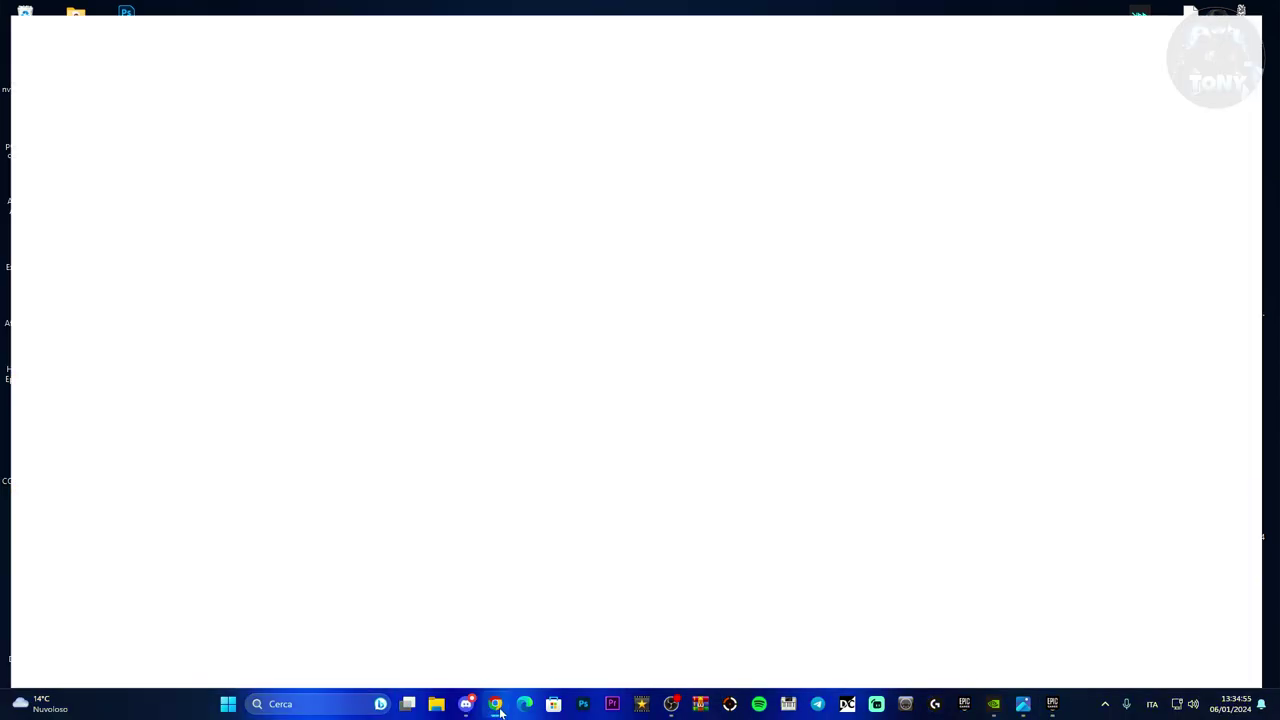
pyautogui.click(329, 13)
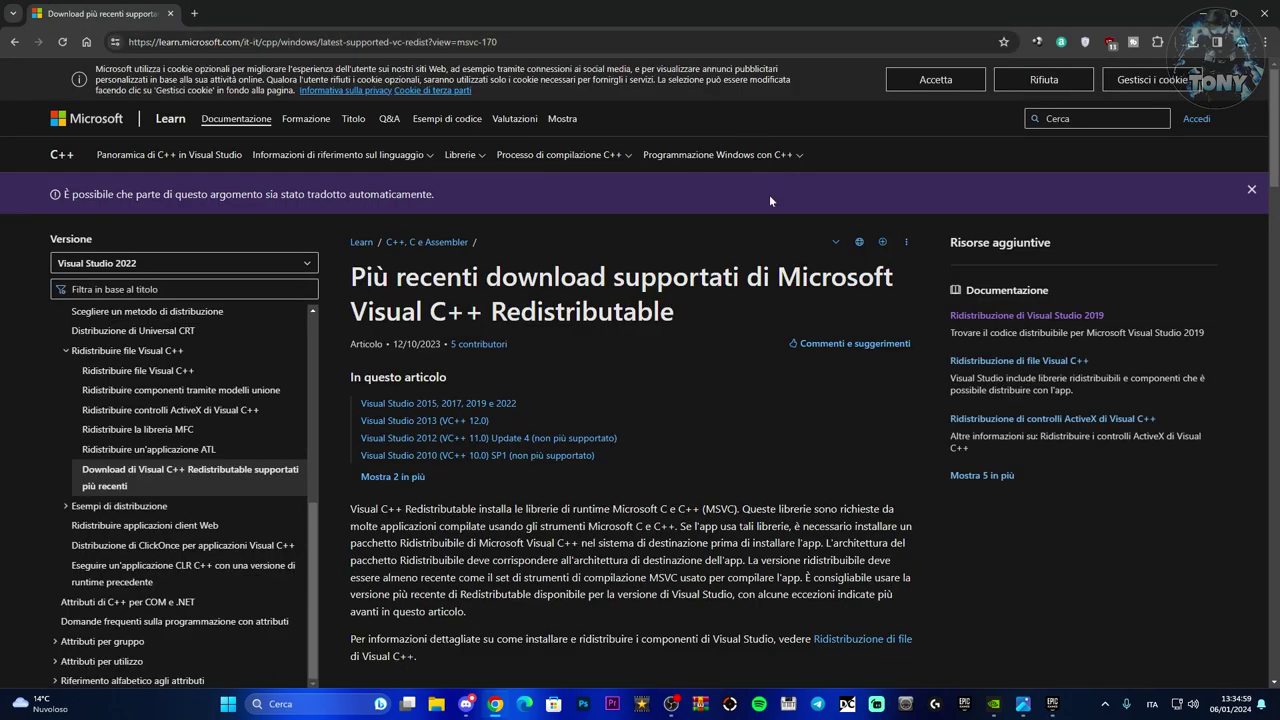
pyautogui.click(467, 403)
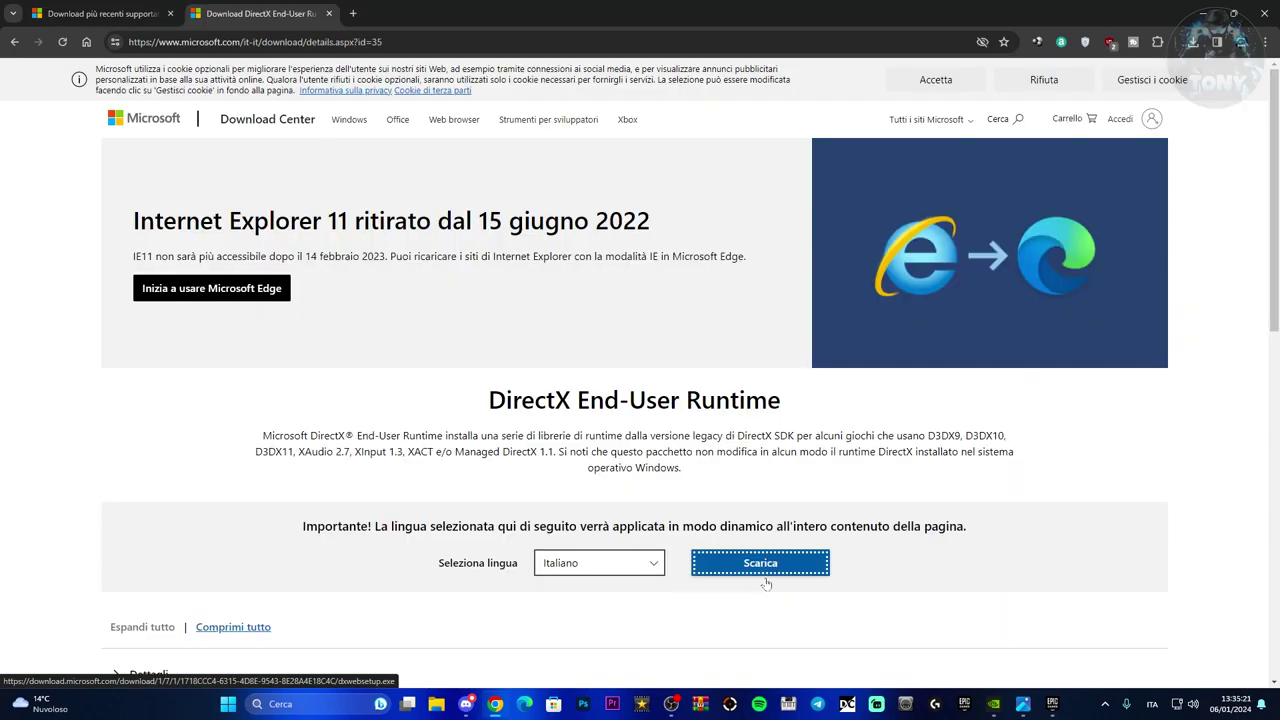
# Step: Download the DirectX End-User Runtime installer dxwebsetup in Italian to the Desktop and minimize the browser
pyautogui.click(757, 565)
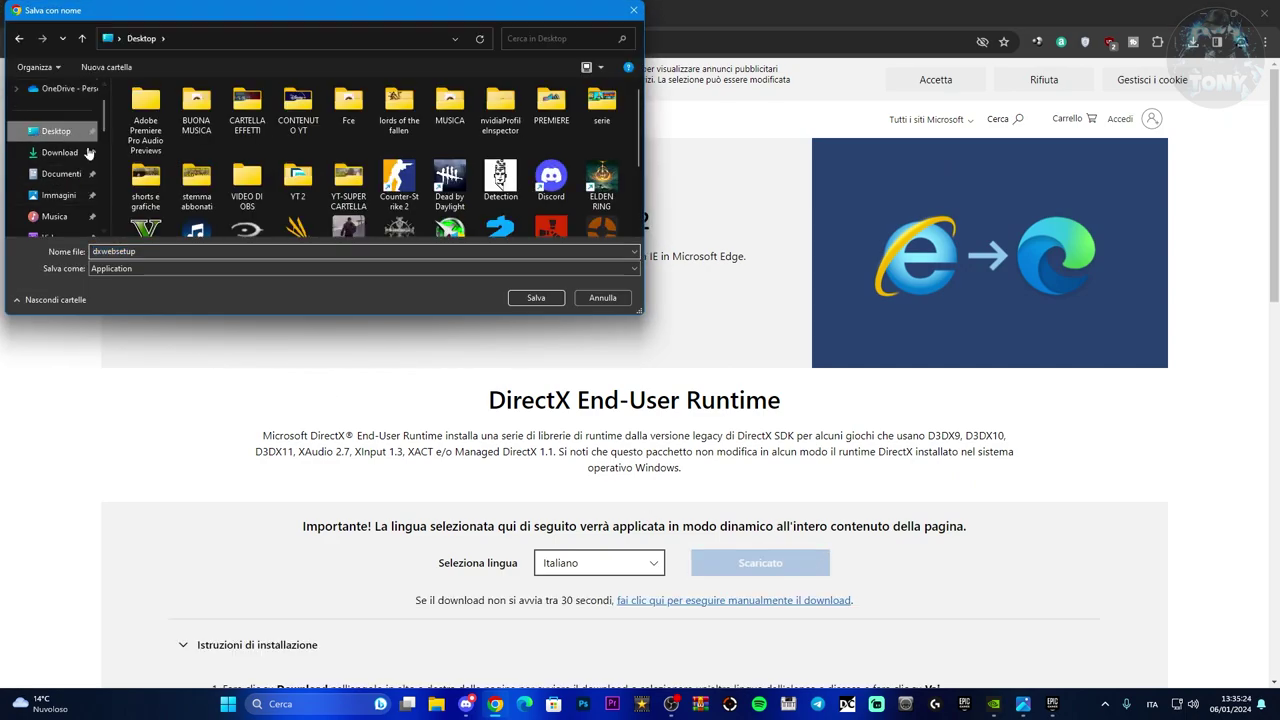
pyautogui.click(547, 299)
pyautogui.click(1203, 7)
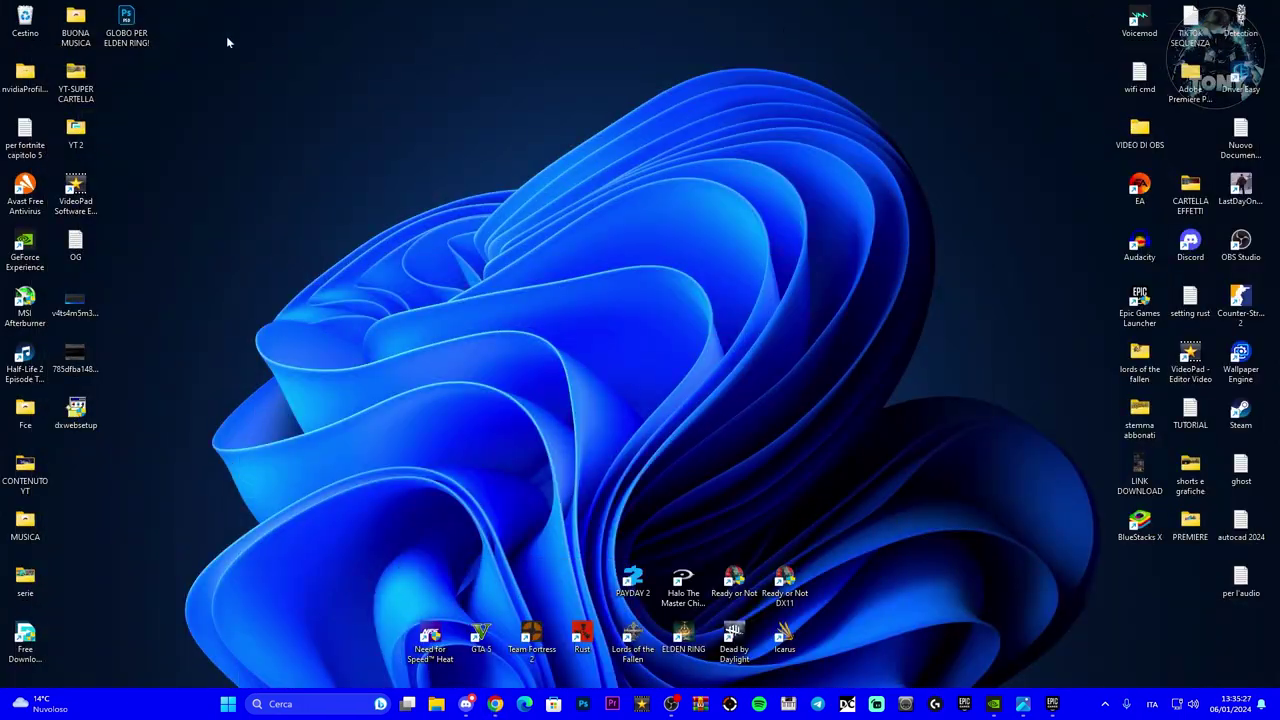
# Step: Run dxwebsetup from the desktop, accept the licence agreement, decline the Bing Toolbar and finish the DirectX setup
pyautogui.doubleClick(98, 410)
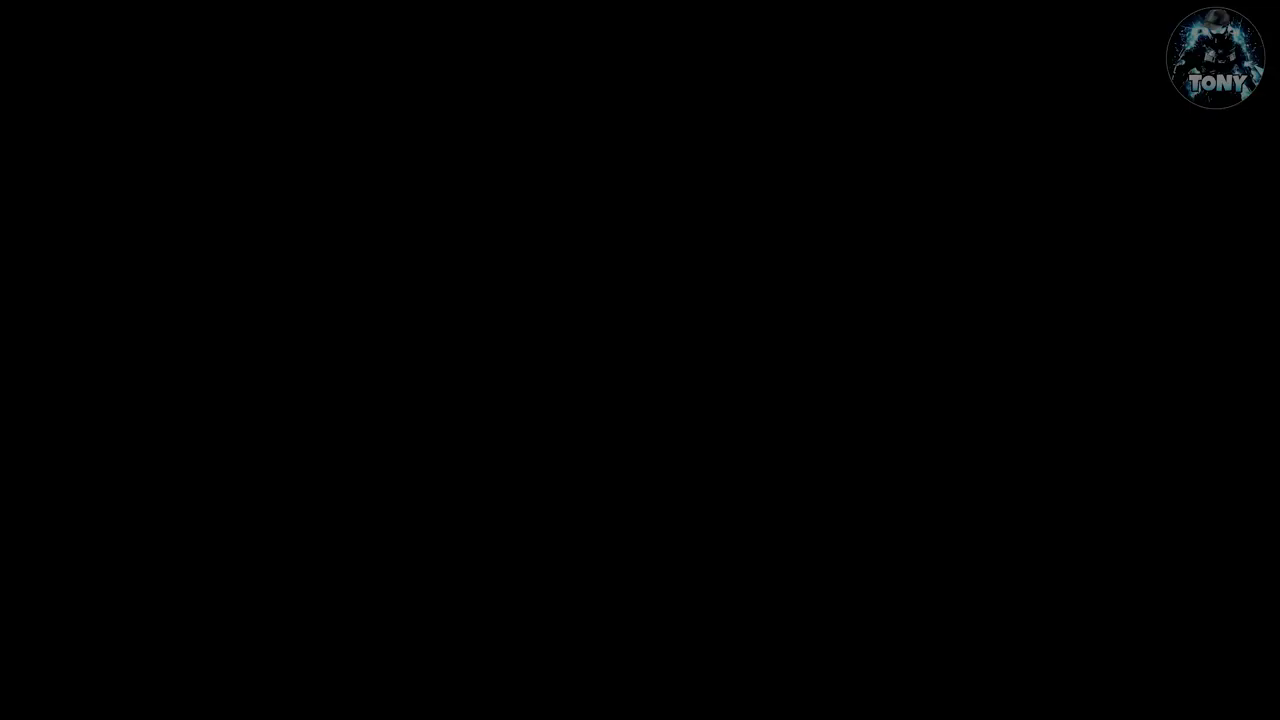
pyautogui.click(431, 303)
pyautogui.click(545, 345)
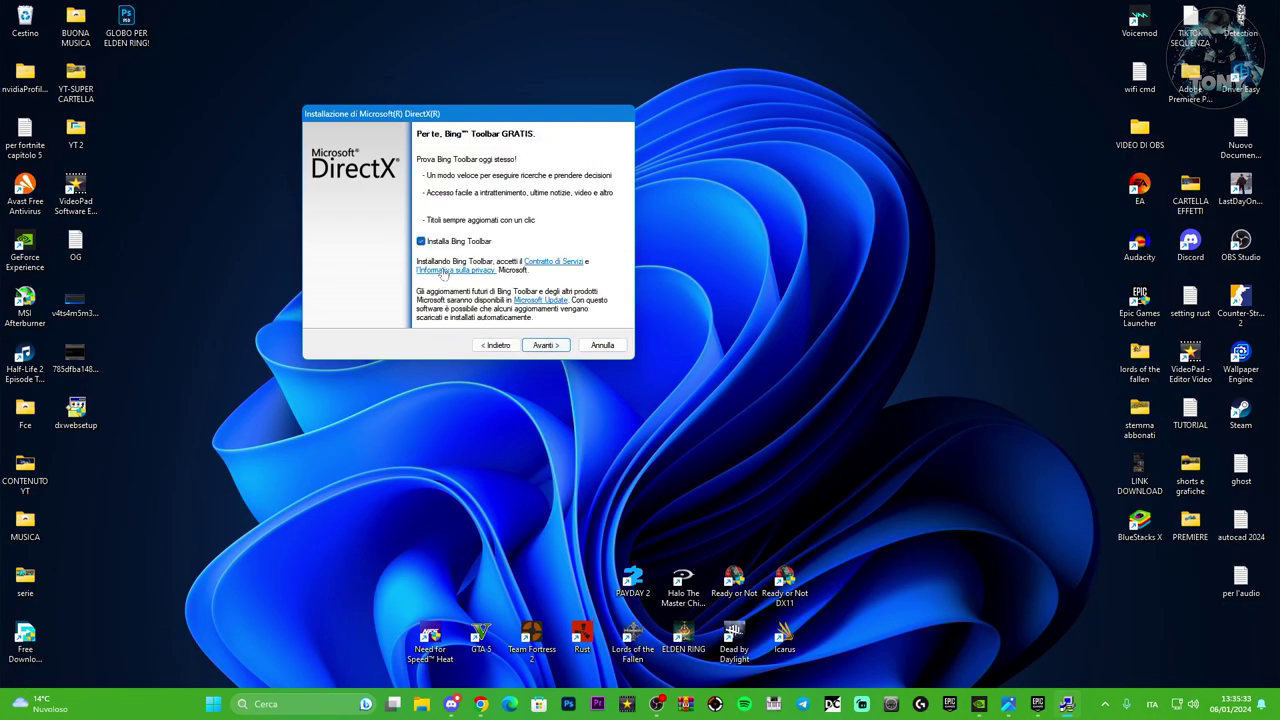
pyautogui.click(422, 242)
pyautogui.click(545, 345)
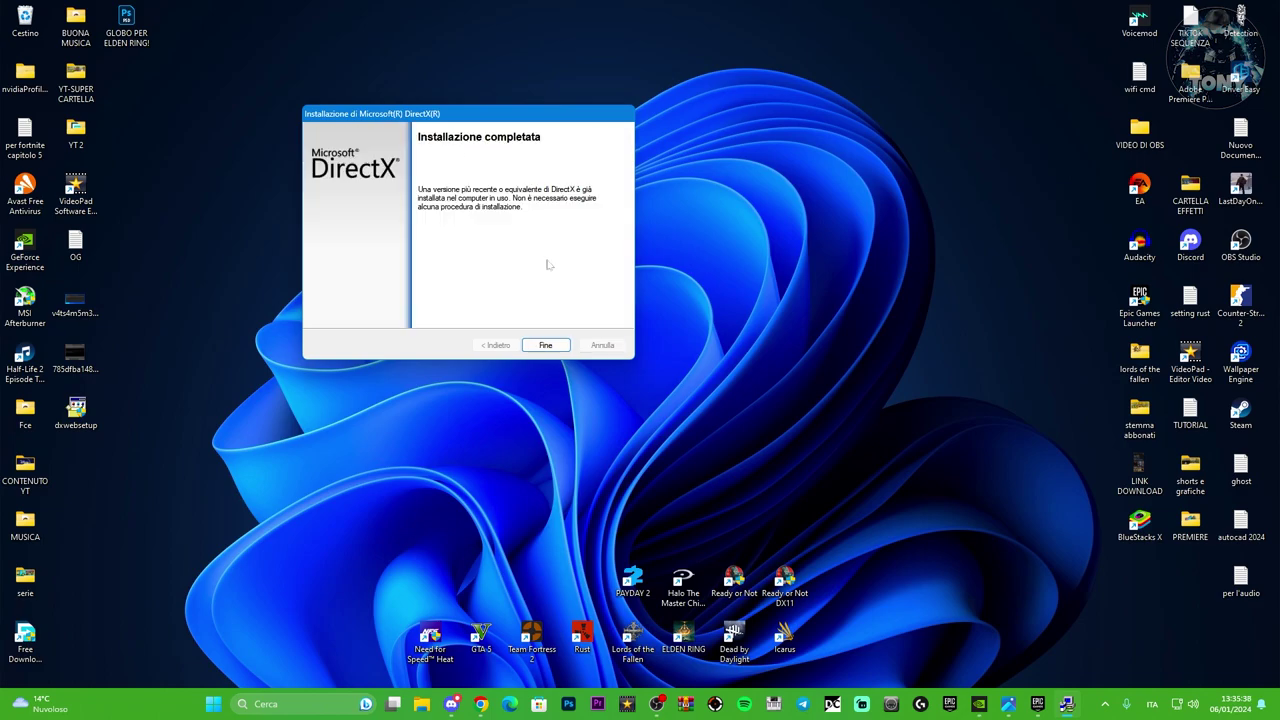
pyautogui.click(548, 345)
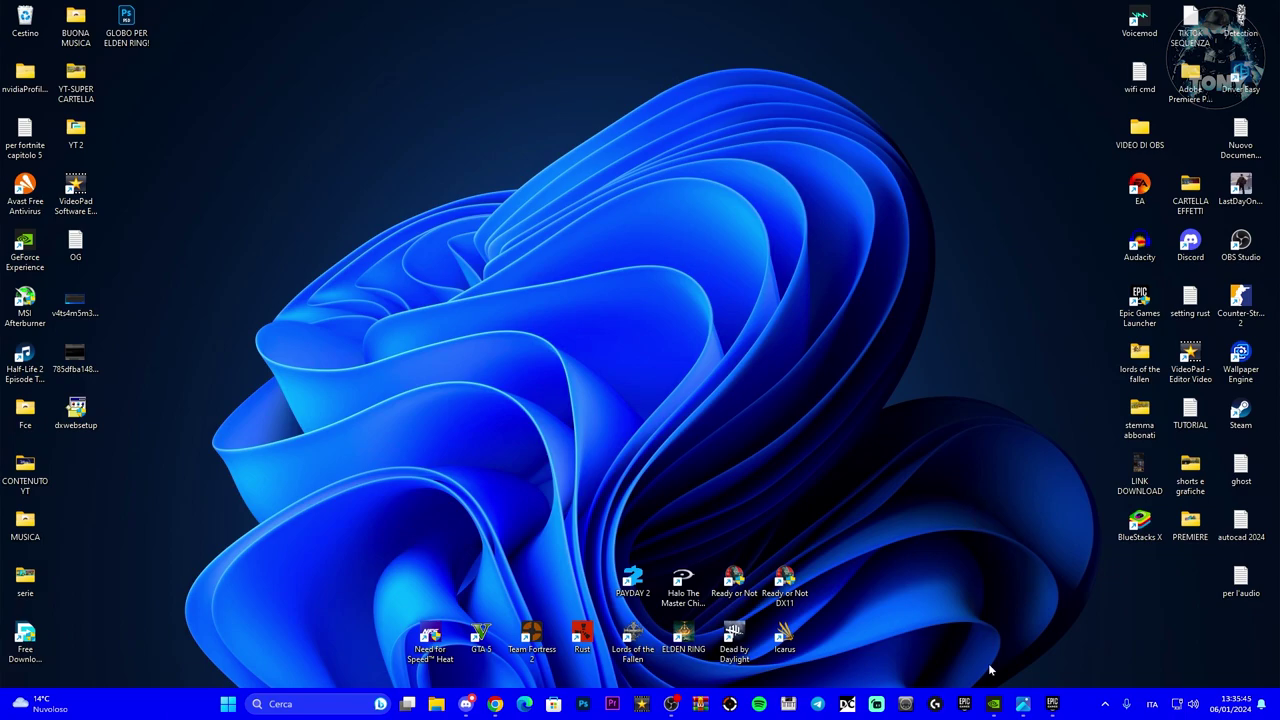
# Step: Check GeForce Experience for newer Game Ready driver updates, review the driver page and close the program
pyautogui.click(994, 705)
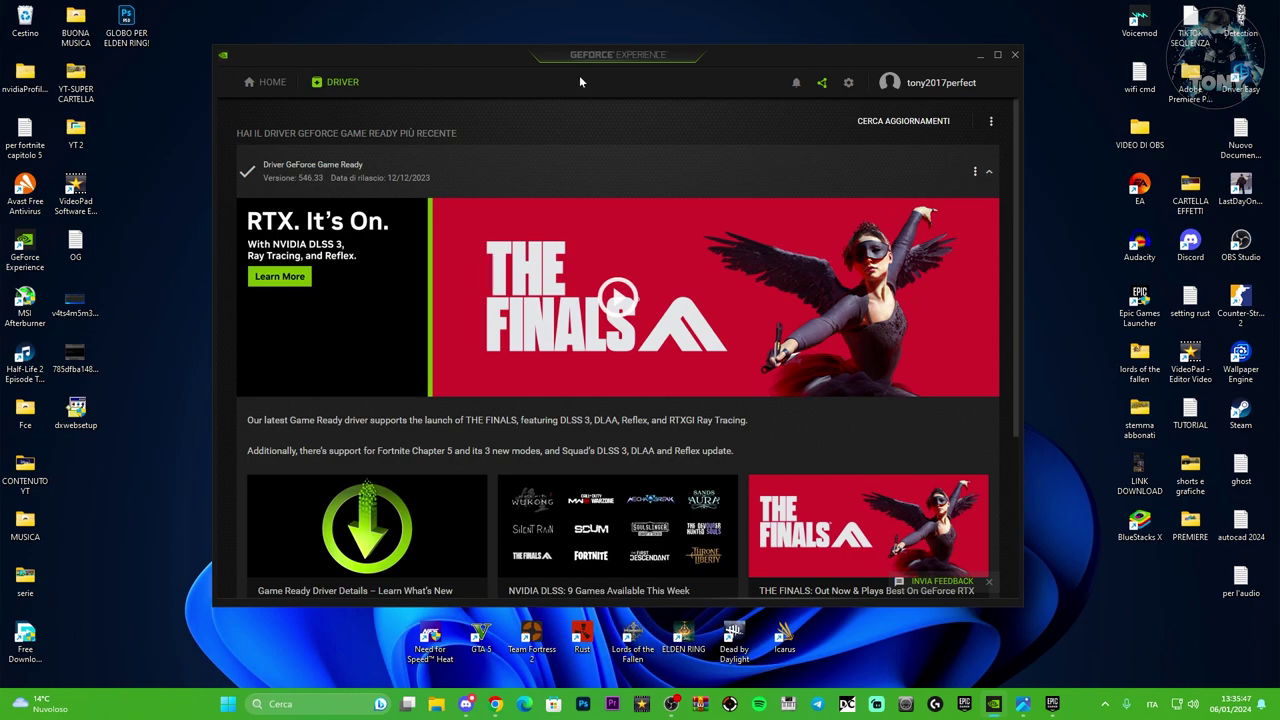
pyautogui.moveTo(737, 60)
pyautogui.mouseDown()
pyautogui.moveTo(779, 58)
pyautogui.moveTo(723, 63)
pyautogui.mouseUp()
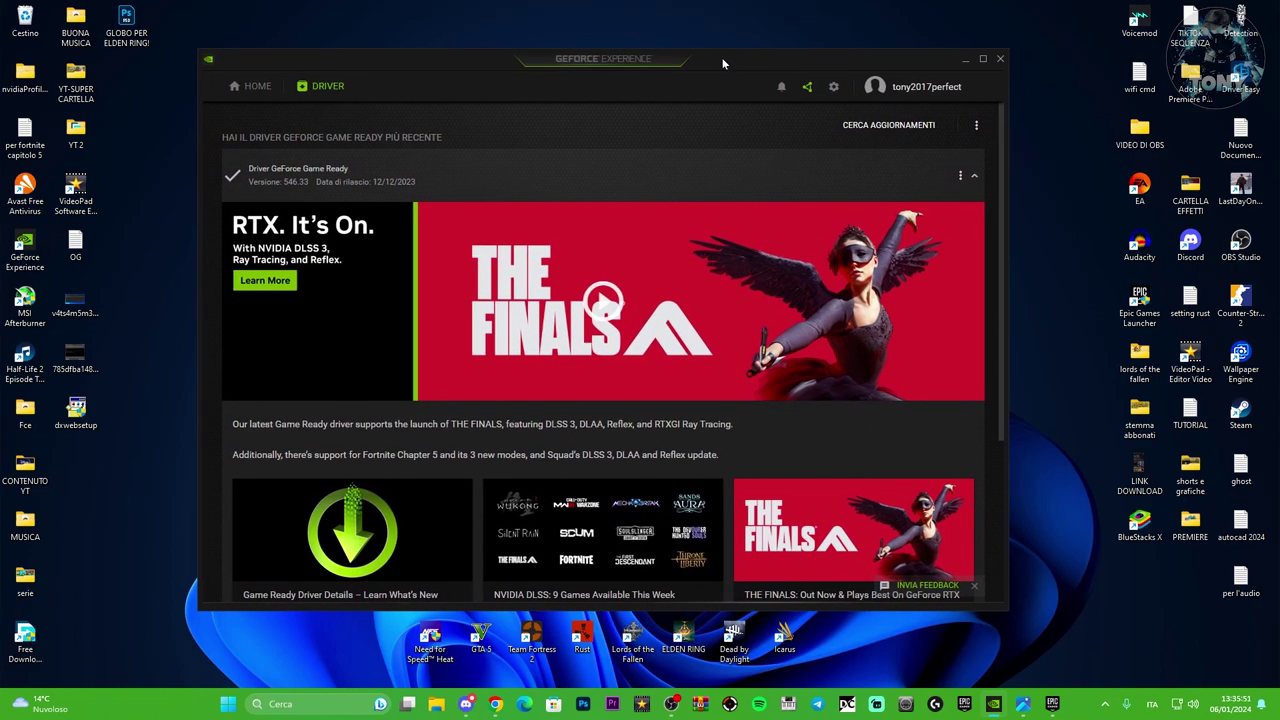
pyautogui.click(864, 130)
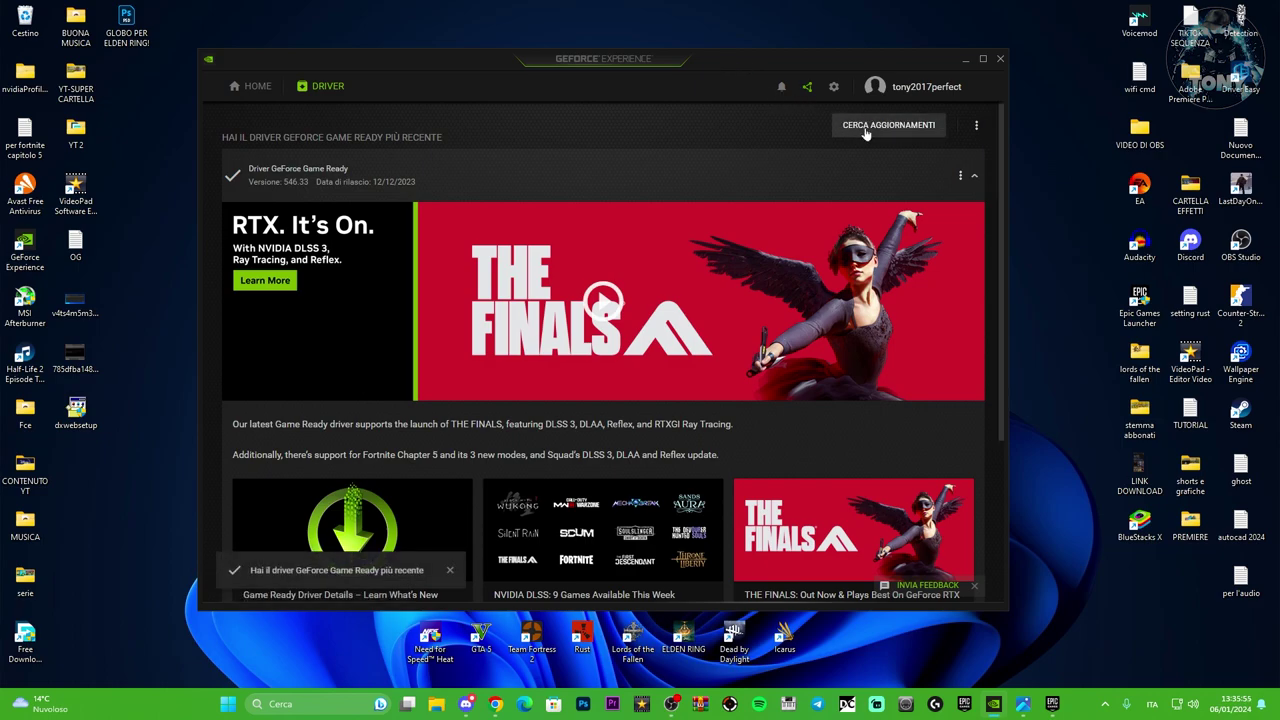
pyautogui.scroll(-3, 672, 358)
pyautogui.scroll(3, 672, 358)
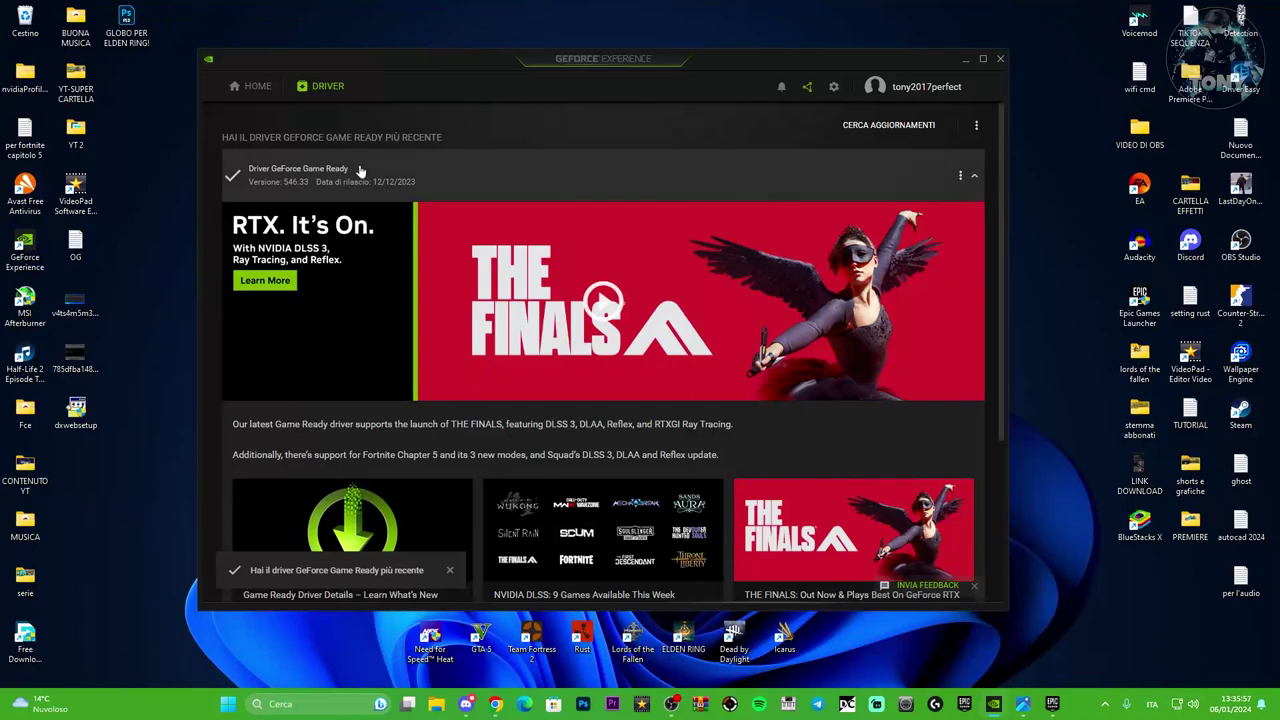
pyautogui.click(998, 60)
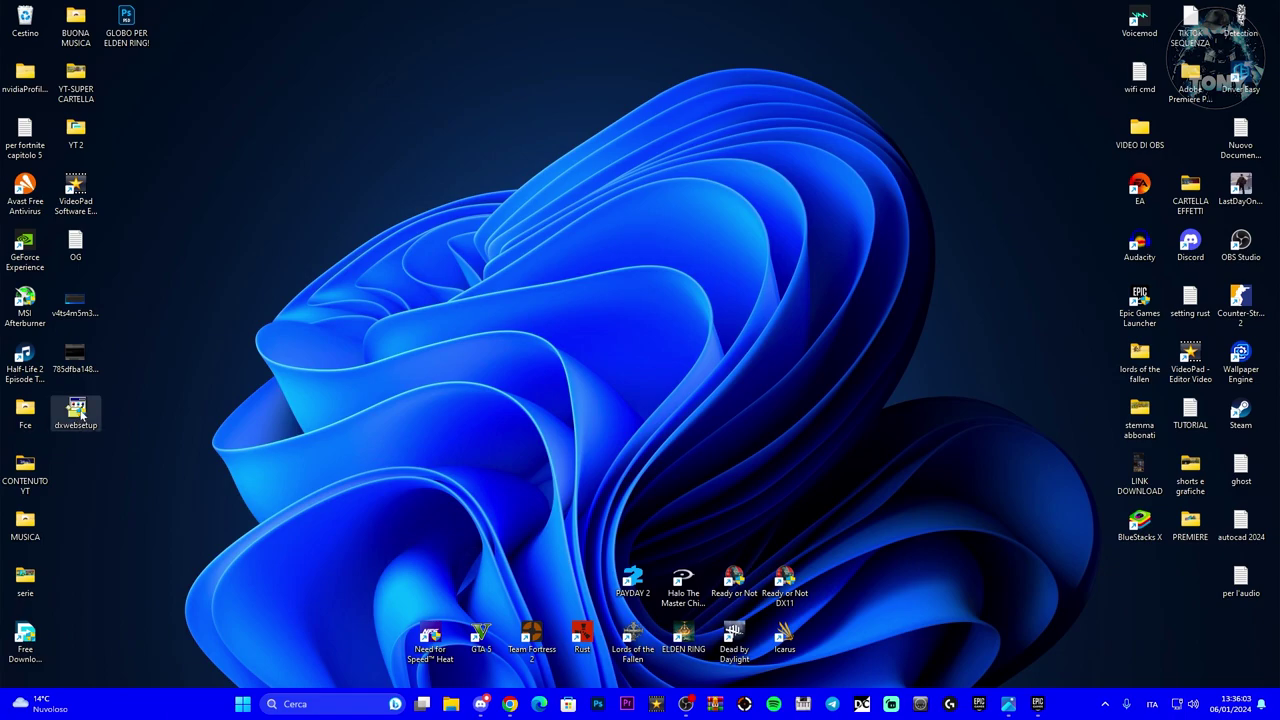
# Step: Open Device Manager (Gestione dispositivi) and expand the display adapters (Schede video)
pyautogui.rightClick(240, 698)
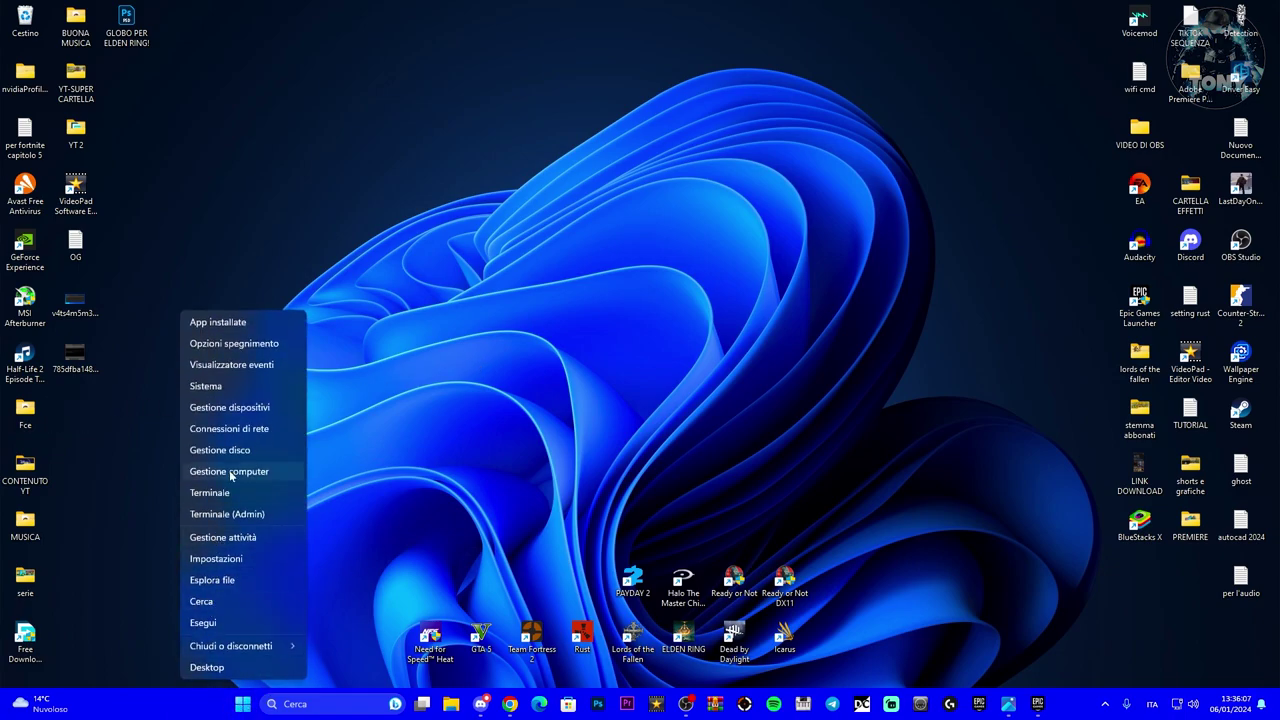
pyautogui.click(237, 408)
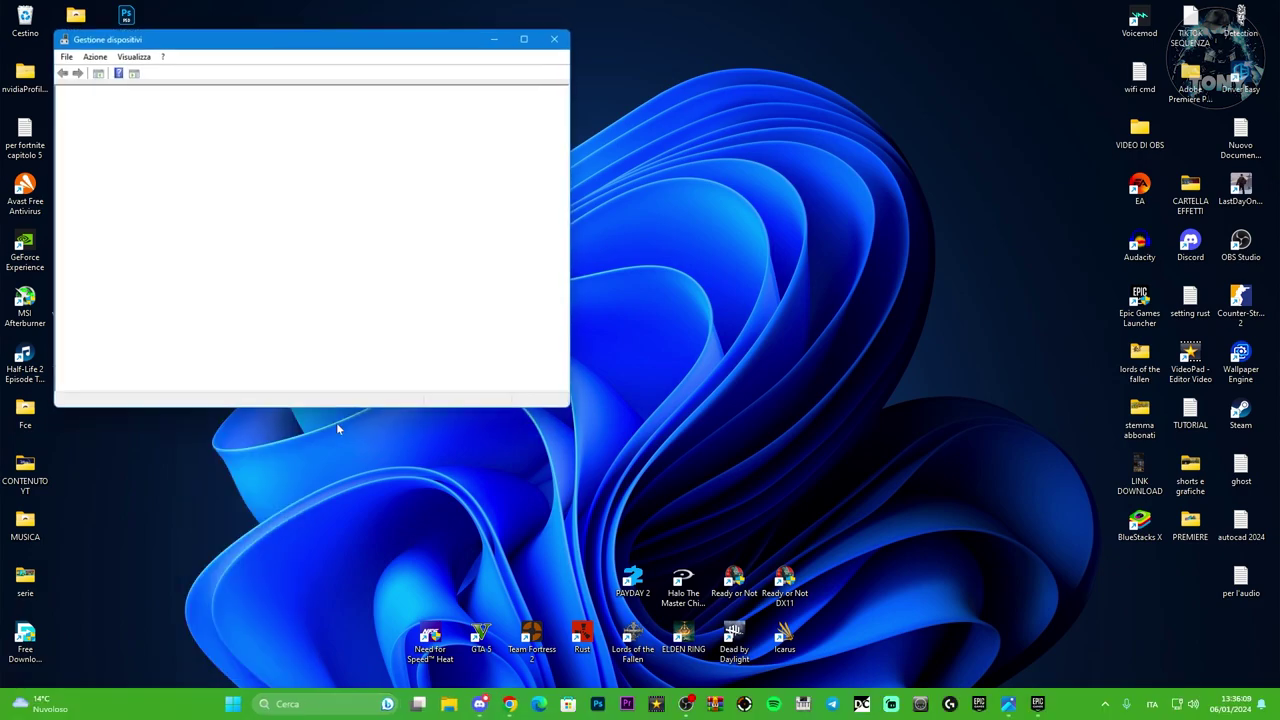
pyautogui.scroll(-3, 200, 230)
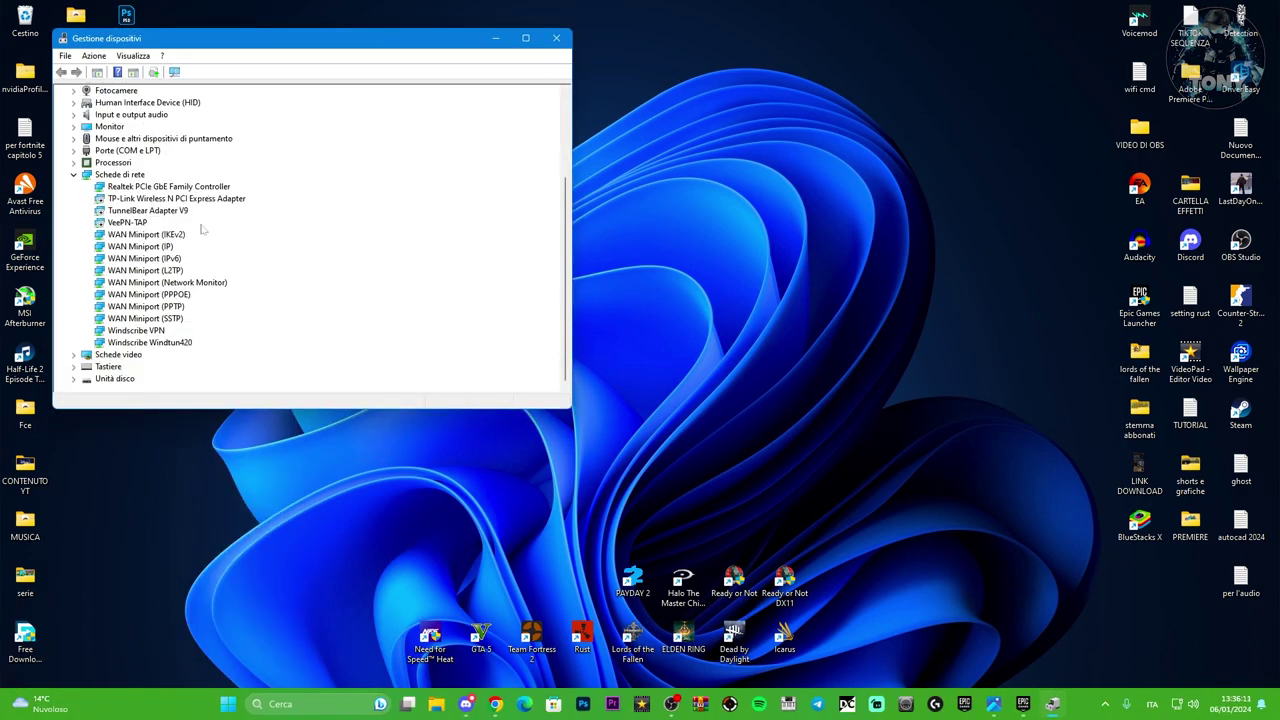
pyautogui.click(117, 356)
pyautogui.rightClick(117, 356)
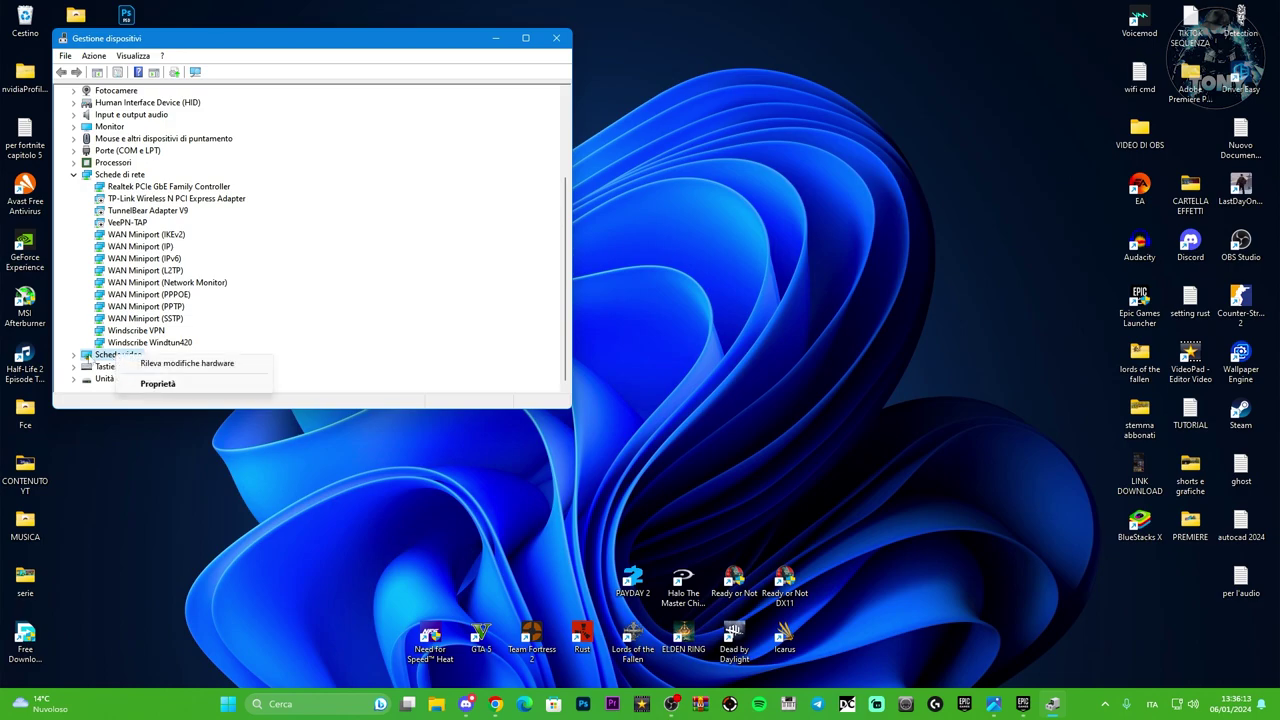
pyautogui.click(73, 355)
# Step: Start a driver update for the NVIDIA GeForce GTX 1660 SUPER using the automatic driver search
pyautogui.rightClick(135, 368)
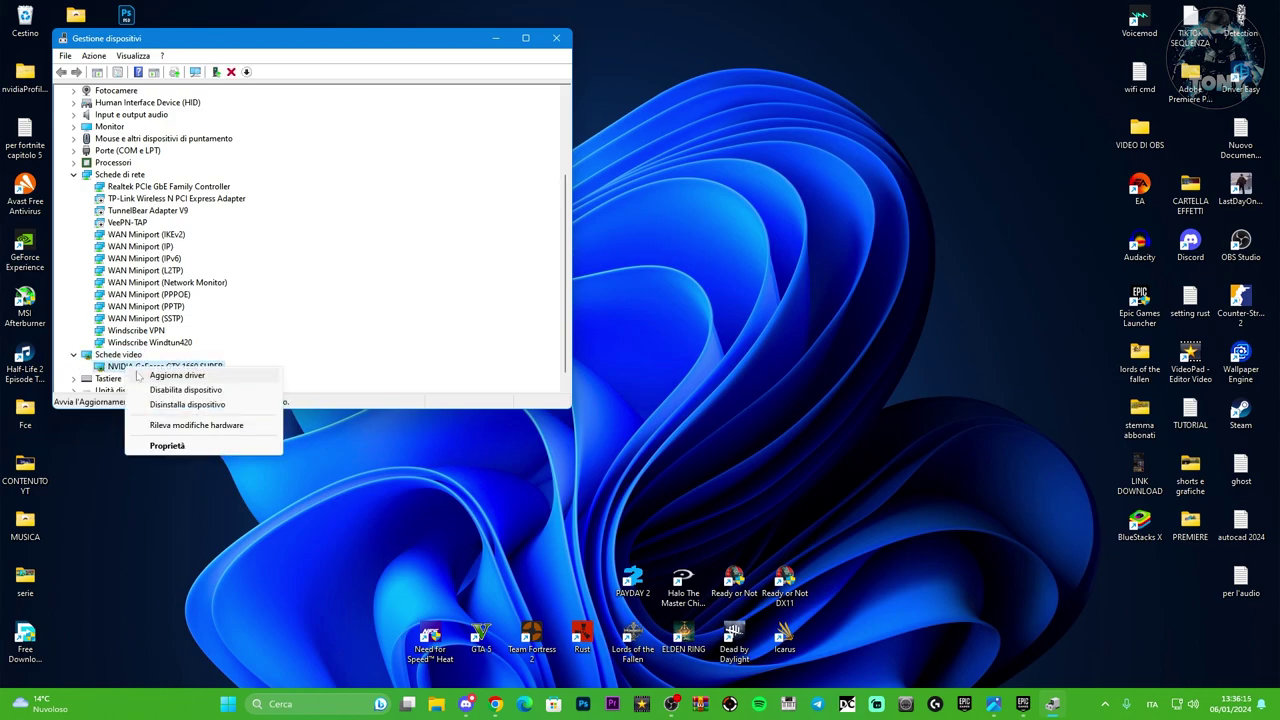
pyautogui.click(172, 377)
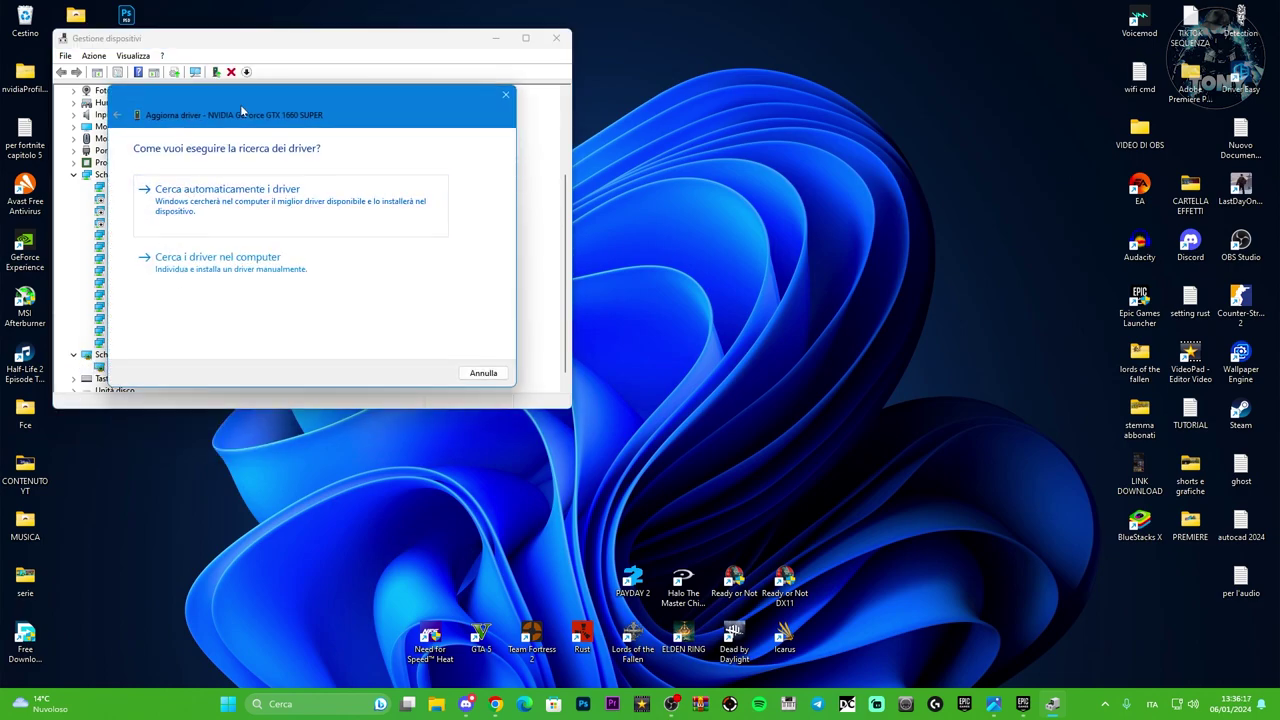
pyautogui.click(430, 201)
pyautogui.click(425, 316)
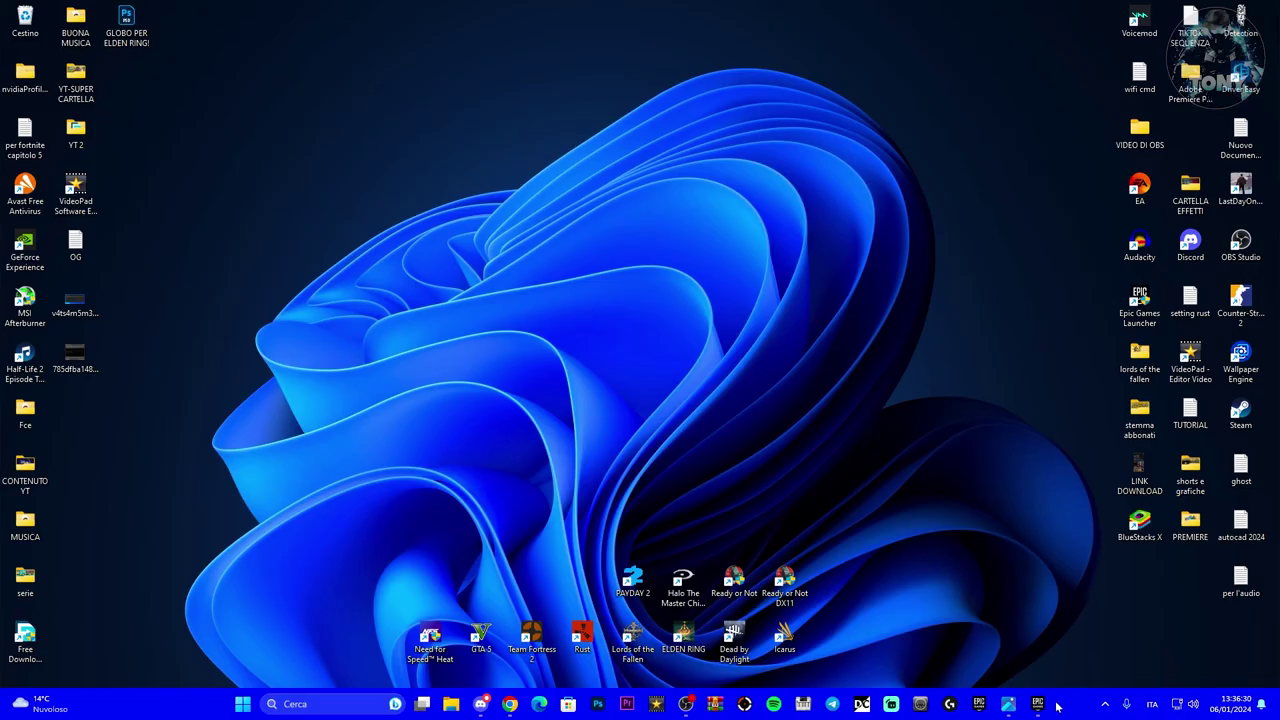
# Step: Switch back to the Epic Games Launcher and launch Fortnite from the library
pyautogui.click(1038, 704)
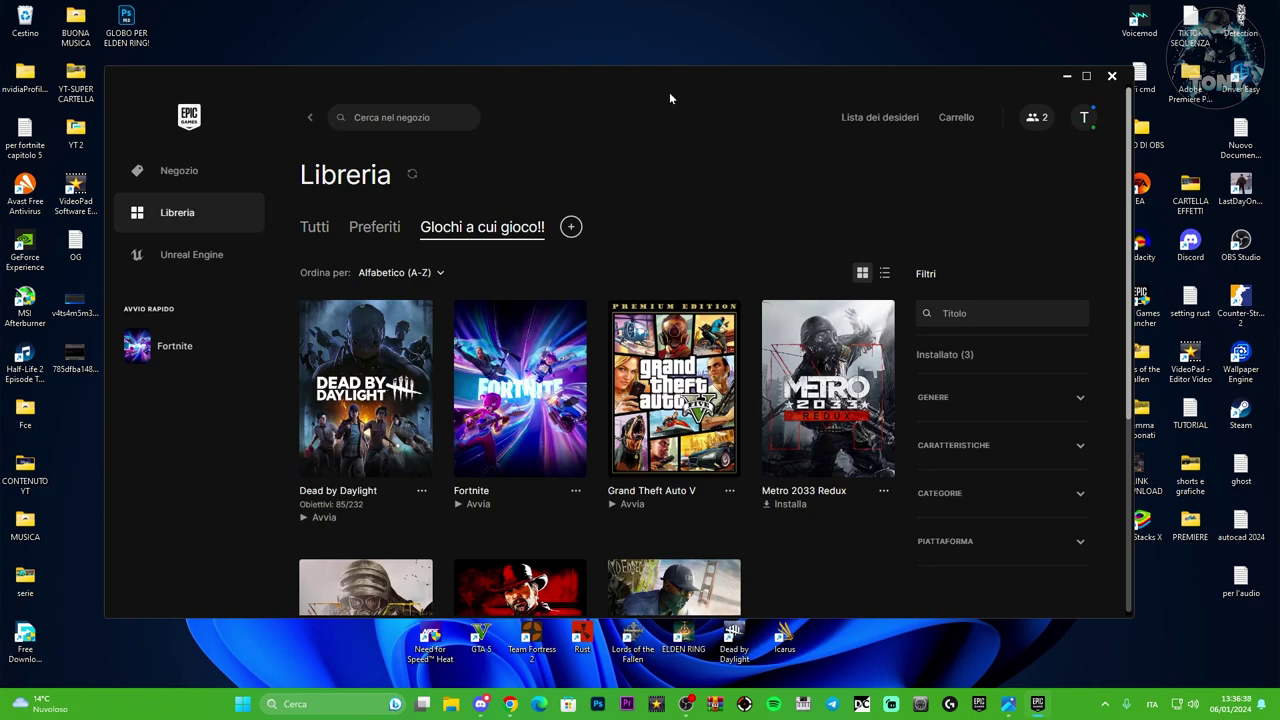
pyautogui.moveTo(659, 82); pyautogui.dragTo(676, 81)
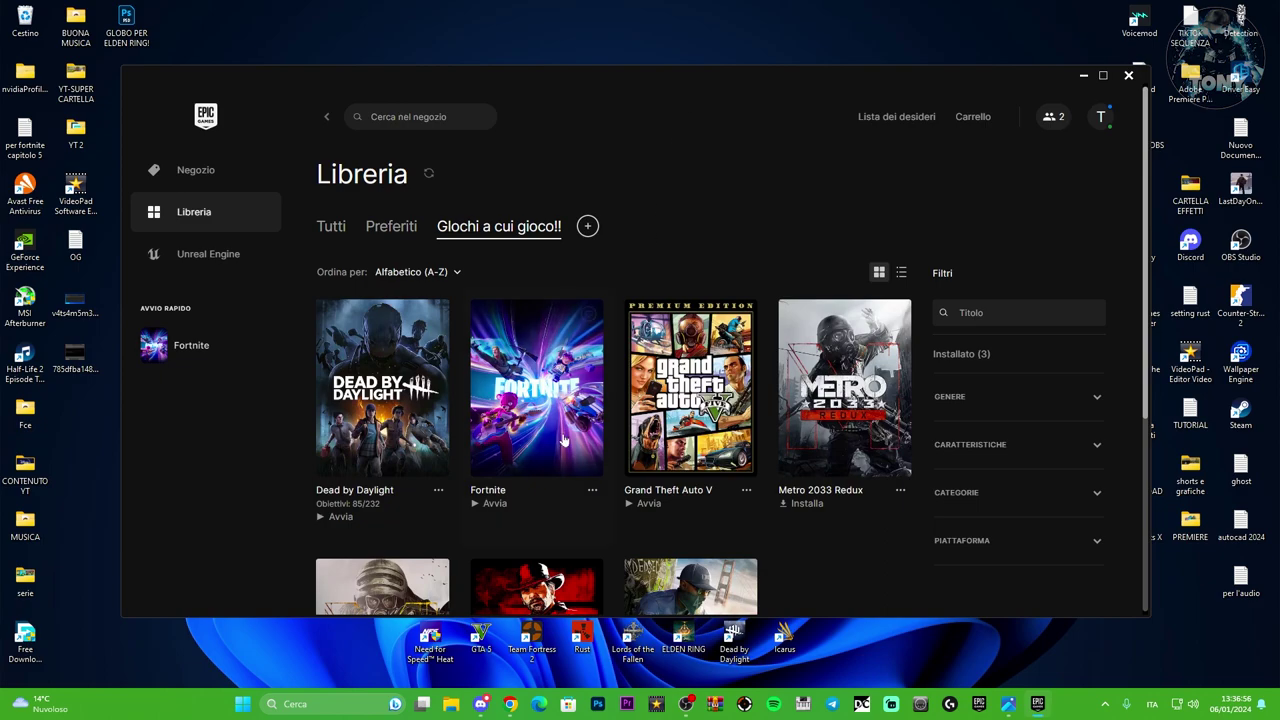
pyautogui.click(481, 505)
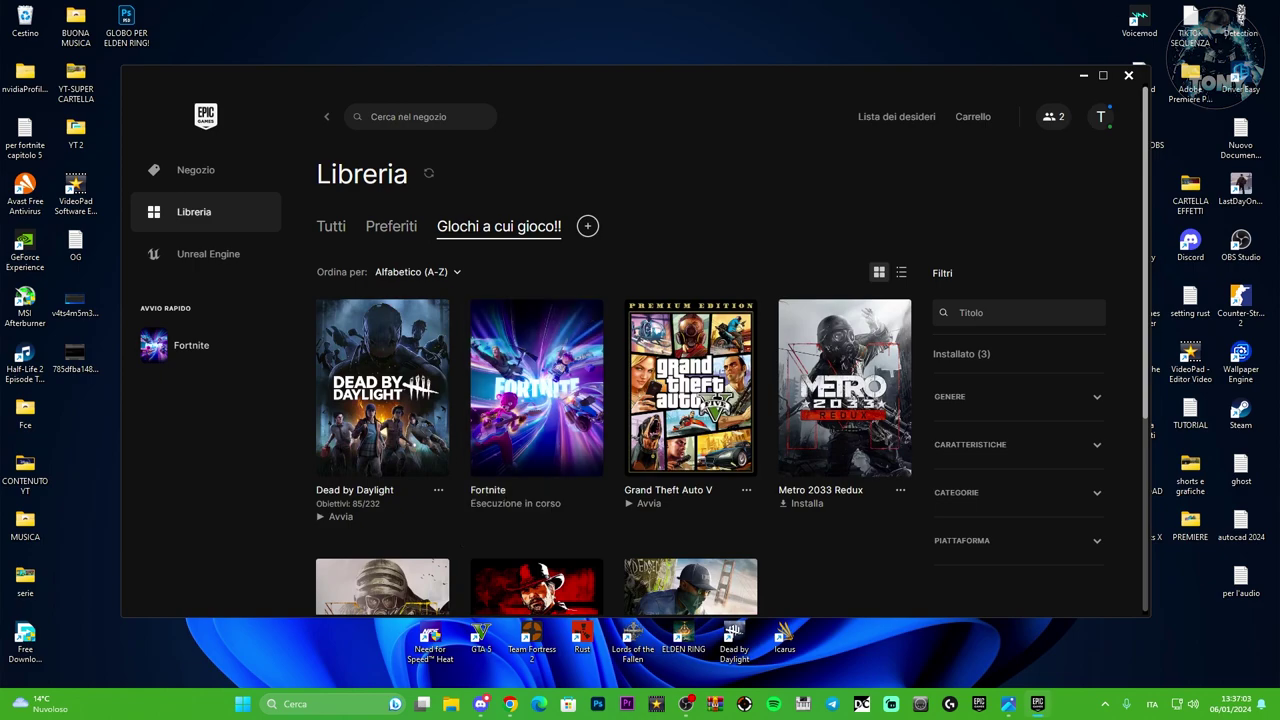